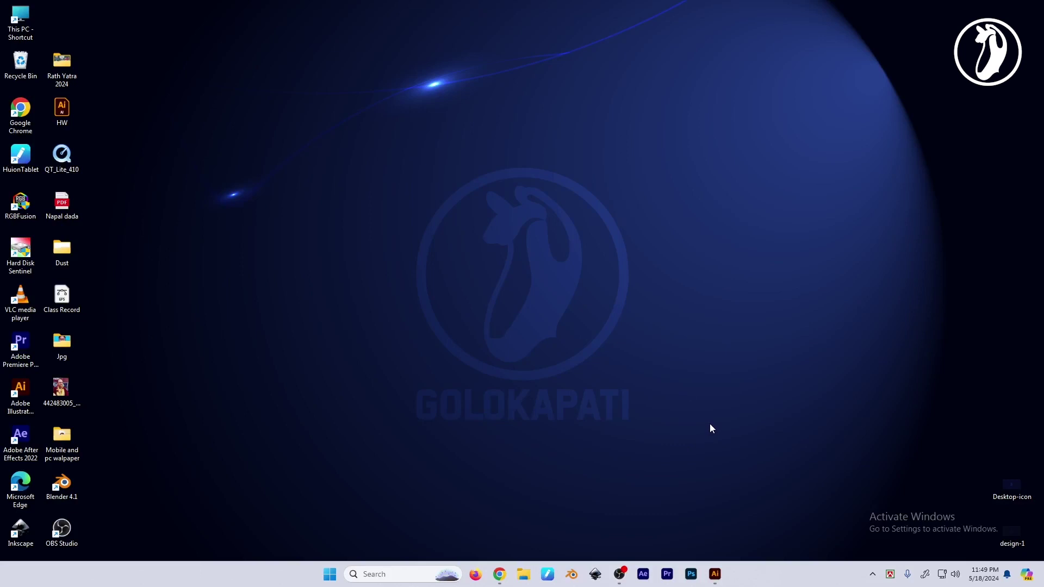
Step: Restore the Class Record.ai Illustrator window from the taskbar
left_click(716, 575)
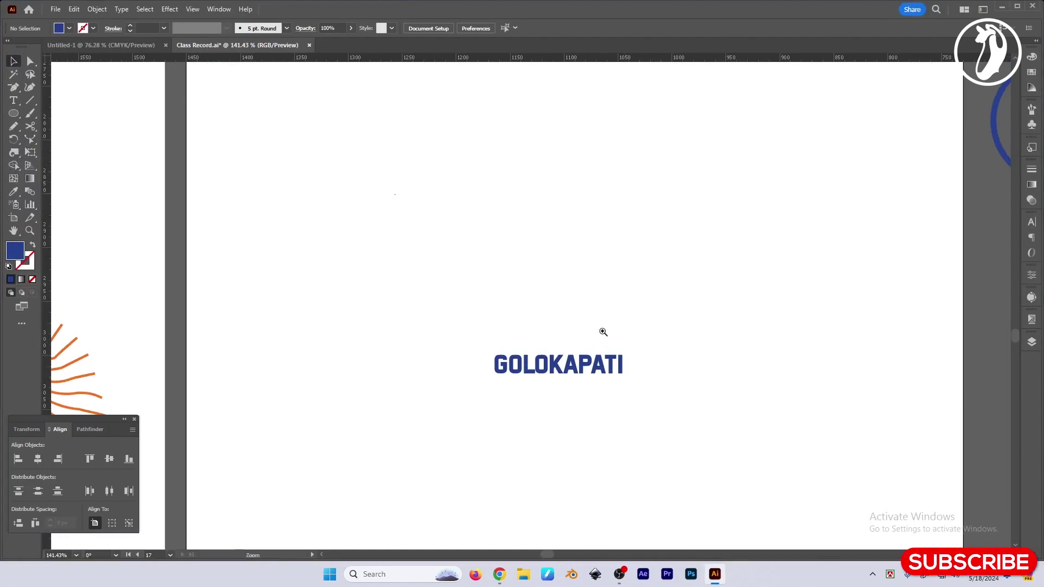
Step: Zoom in and nudge the GOLOKAPATI title slightly lower, then deselect it
left_click(603, 331)
left_click_drag(599, 389, 597, 402)
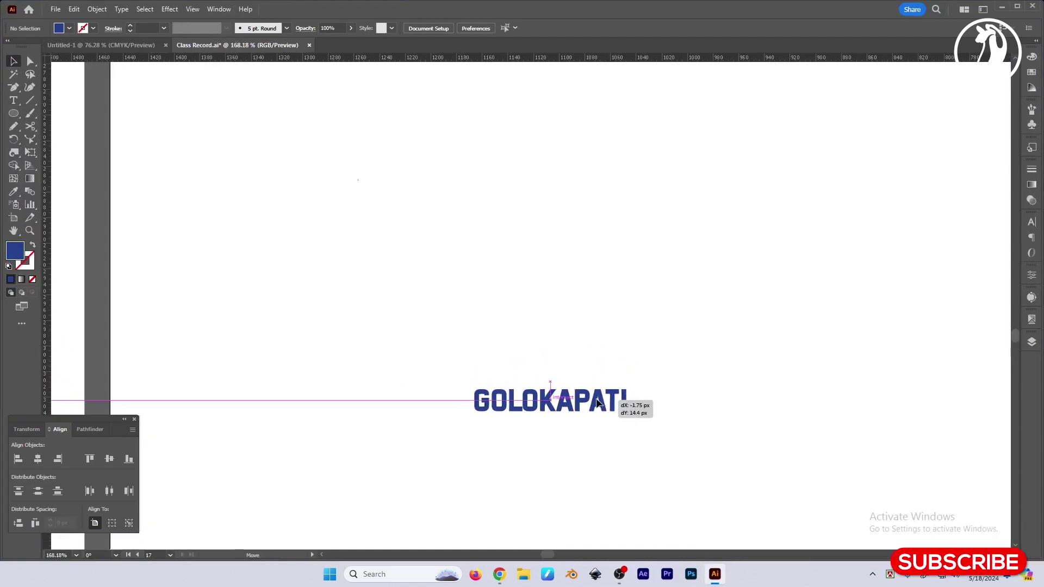
left_click(703, 379)
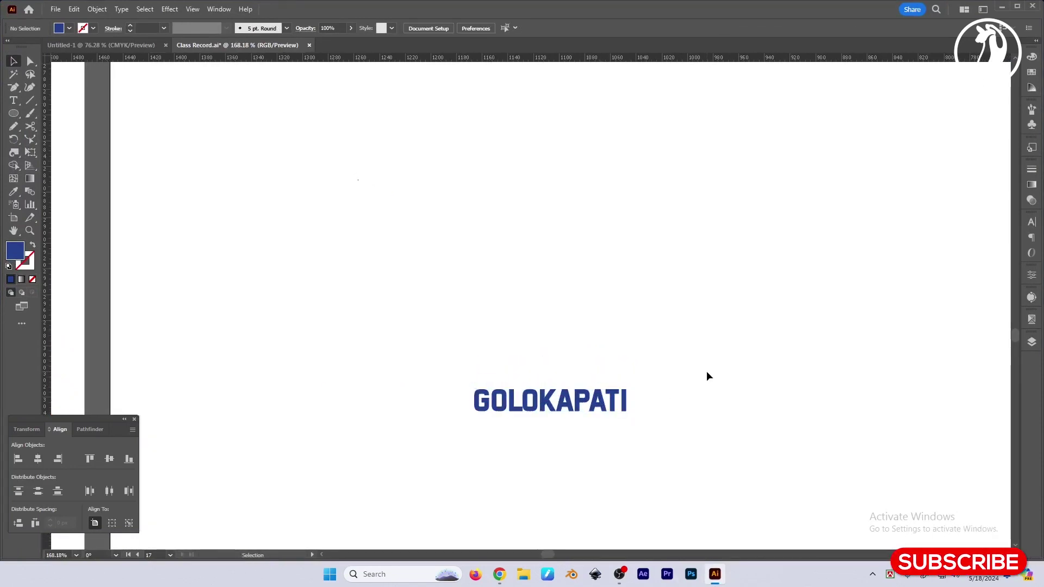
Step: Browse the Free Transform and Twirl tool flyouts, then zoom out to the whole artboard
left_click(31, 155)
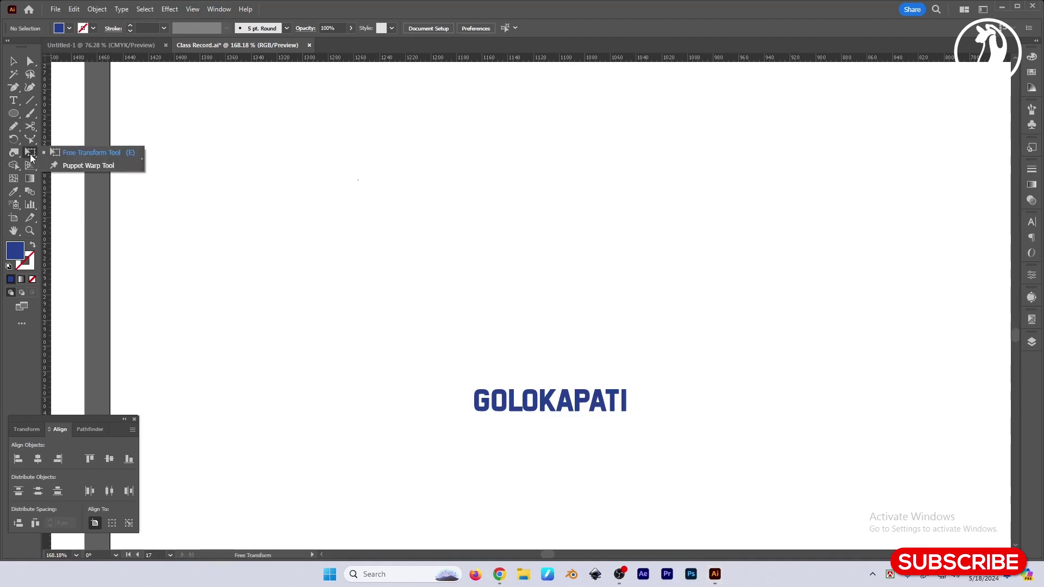
left_click(14, 153)
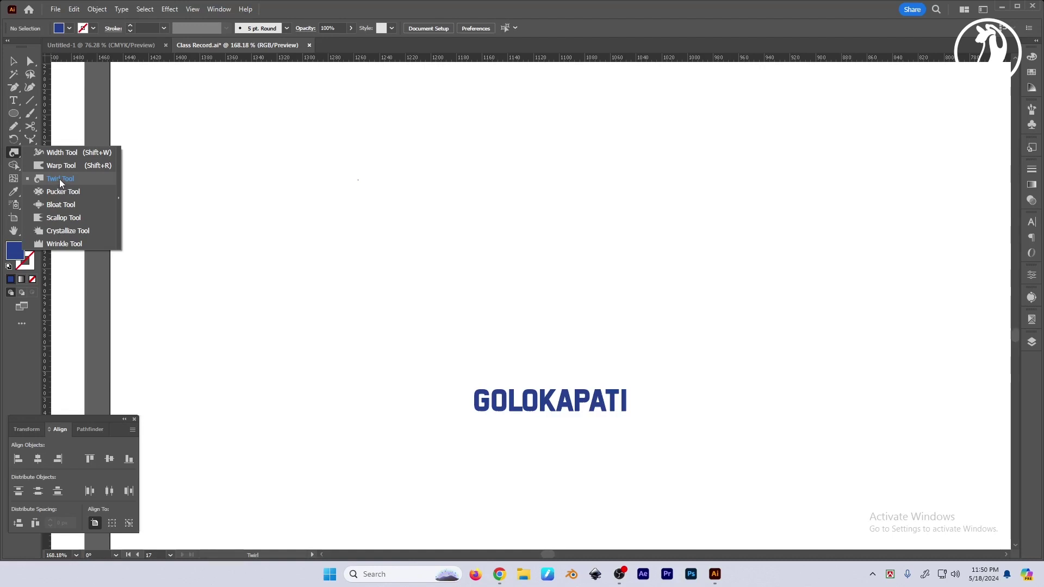
left_click(60, 179)
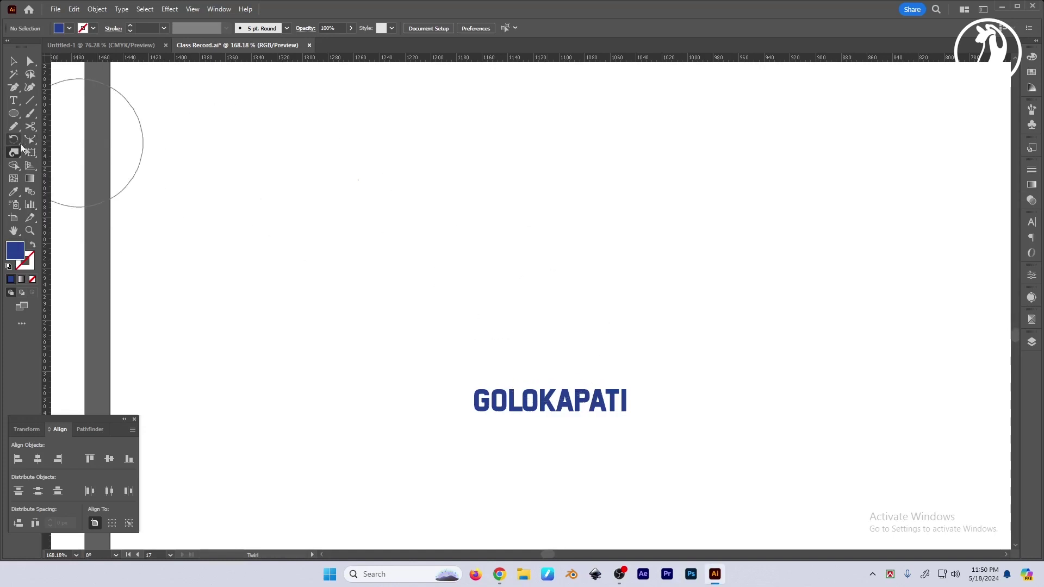
left_click(30, 155)
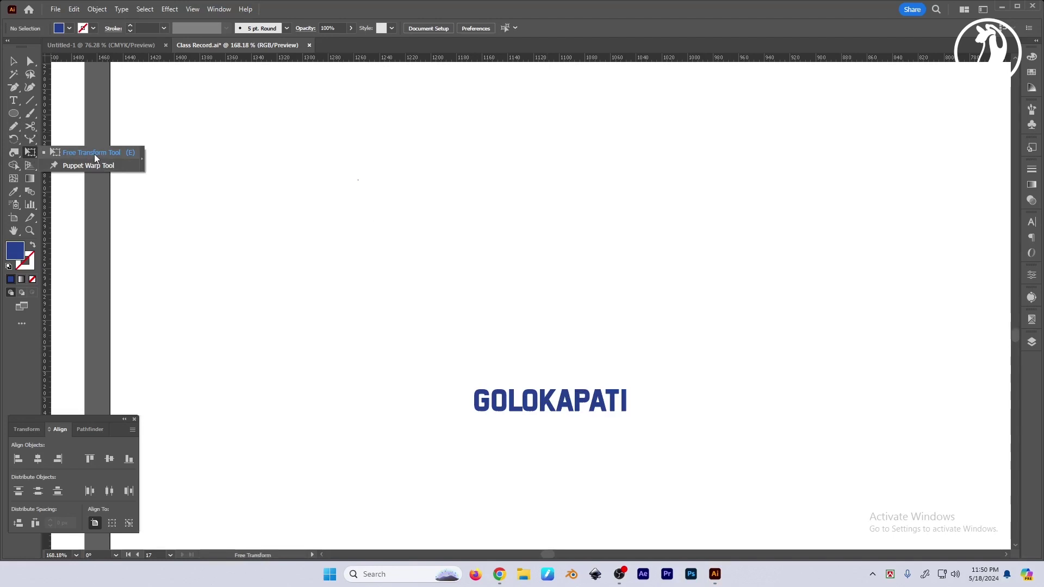
left_click(95, 171)
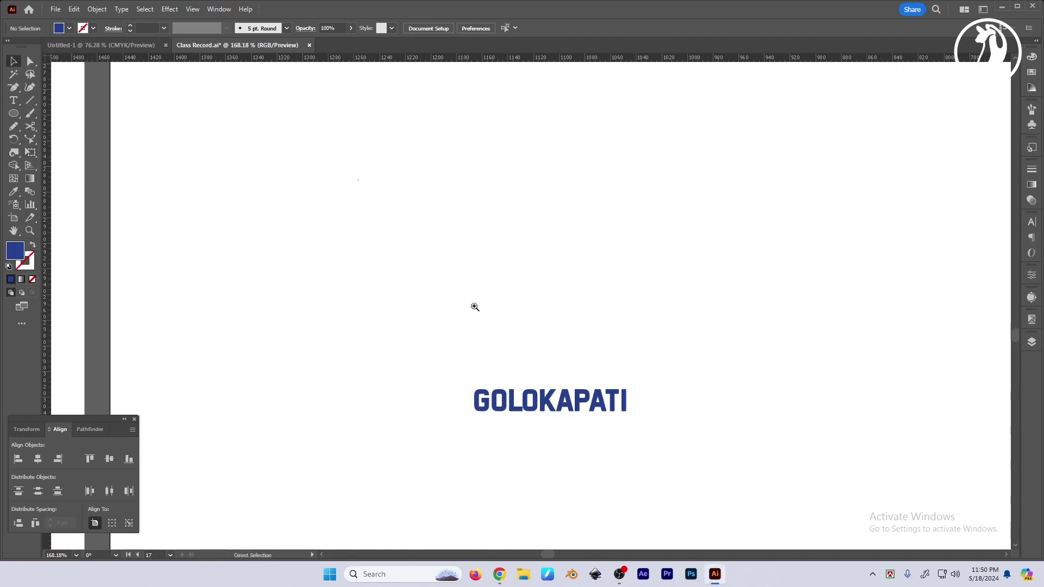
scroll(599, 294, "down", 2)
scroll(657, 296, "down", 2)
left_click_drag(658, 296, 681, 302)
Step: Draw an outlined rectangle with a smaller centred copy, narrowing both into upright shapes
key("m")
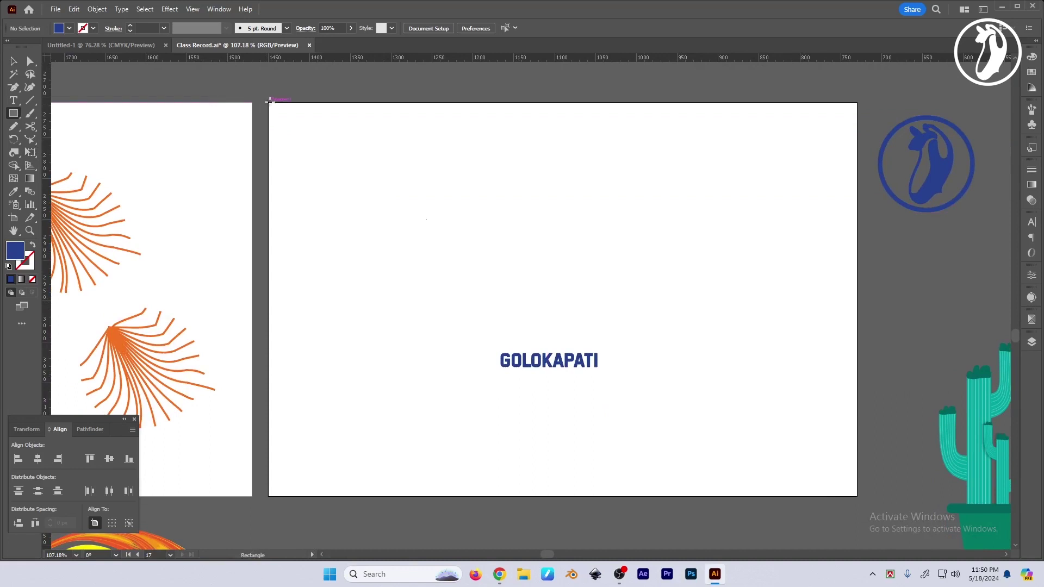
left_click_drag(269, 102, 857, 496)
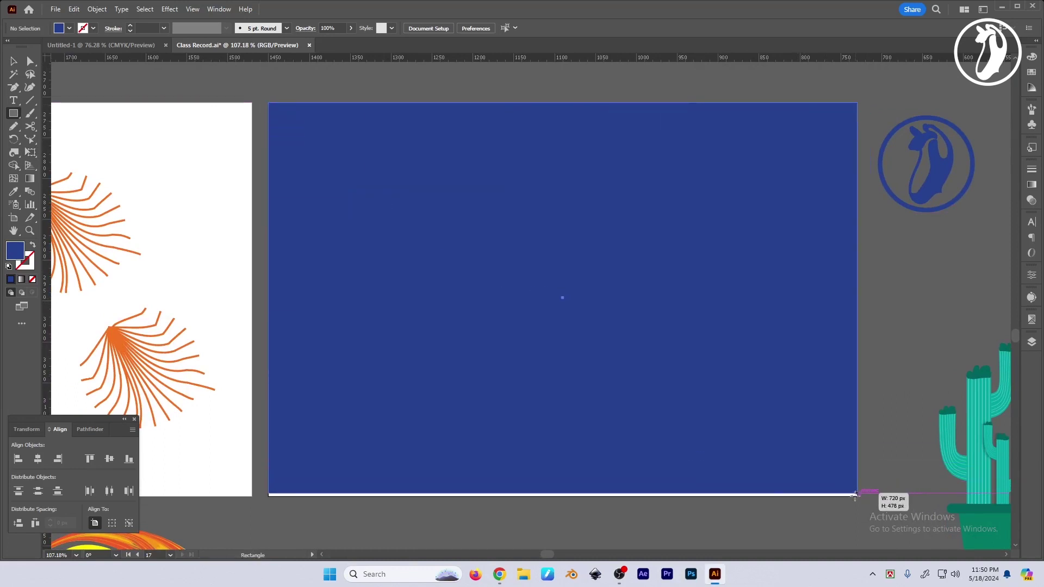
key("shift+x")
key("v")
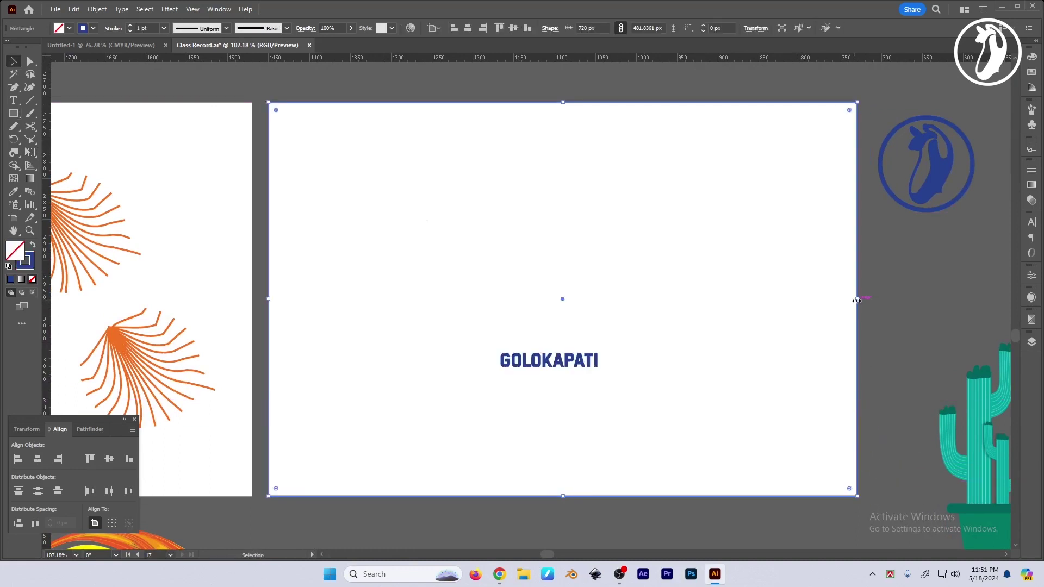
left_click_drag(856, 300, 809, 299)
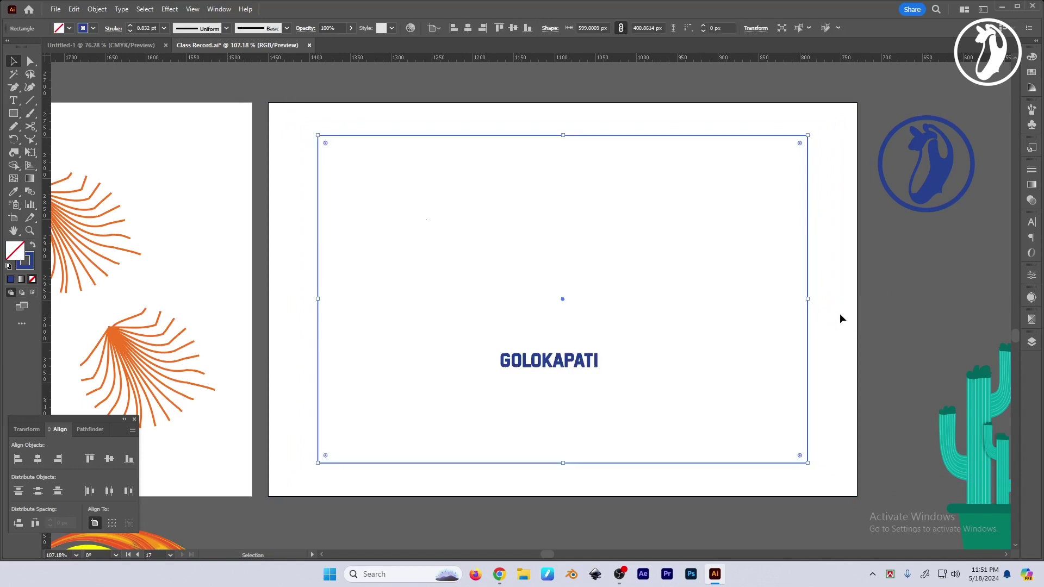
left_click_drag(807, 298, 620, 314)
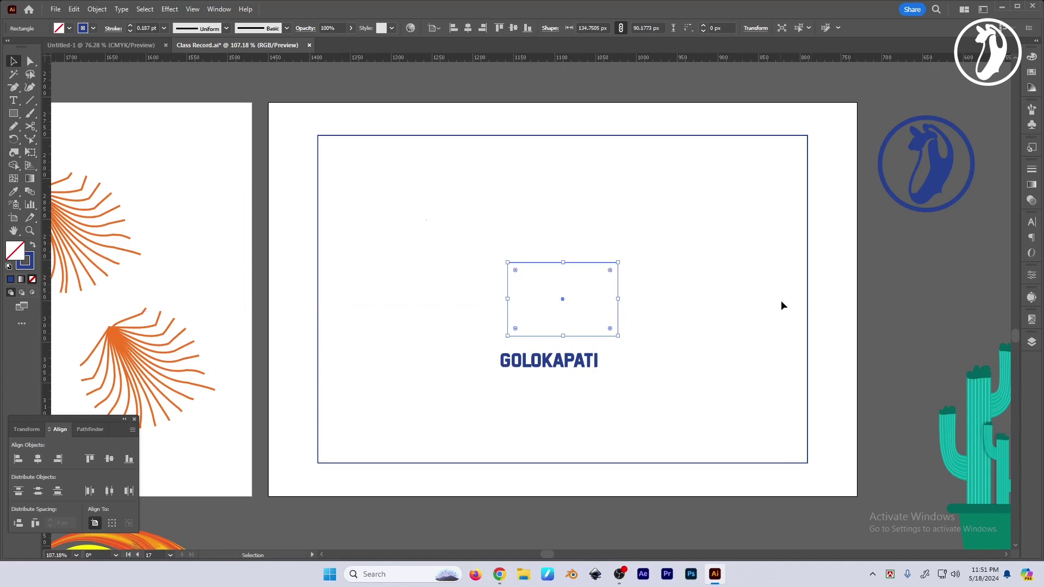
left_click(808, 300, "shift")
left_click_drag(809, 299, 692, 300)
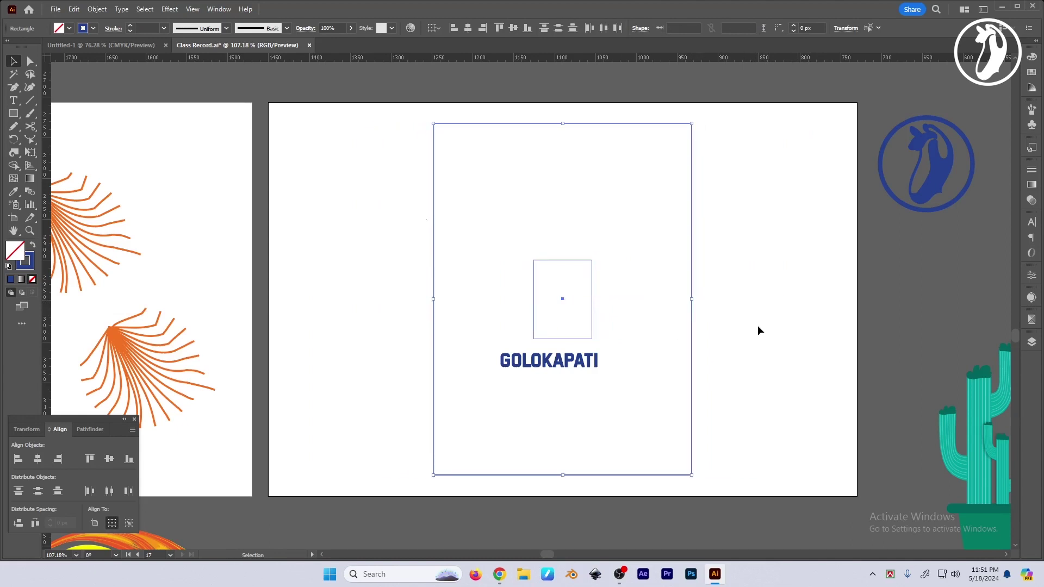
Step: Give both rectangle outlines the title's dark blue using the Eyedropper, then deselect
left_click(591, 295)
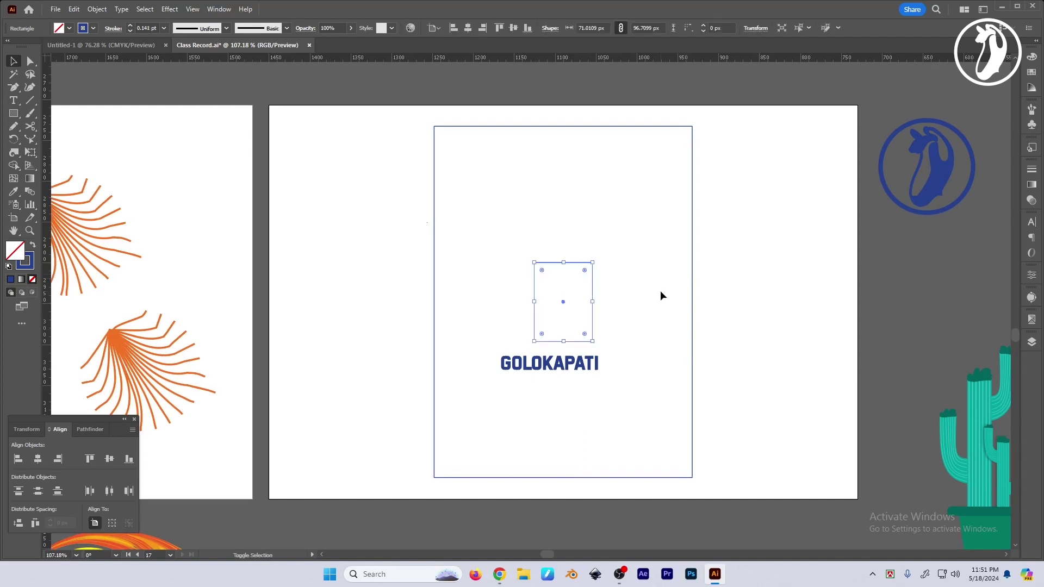
left_click(692, 297, "shift")
key("i")
left_click(697, 247)
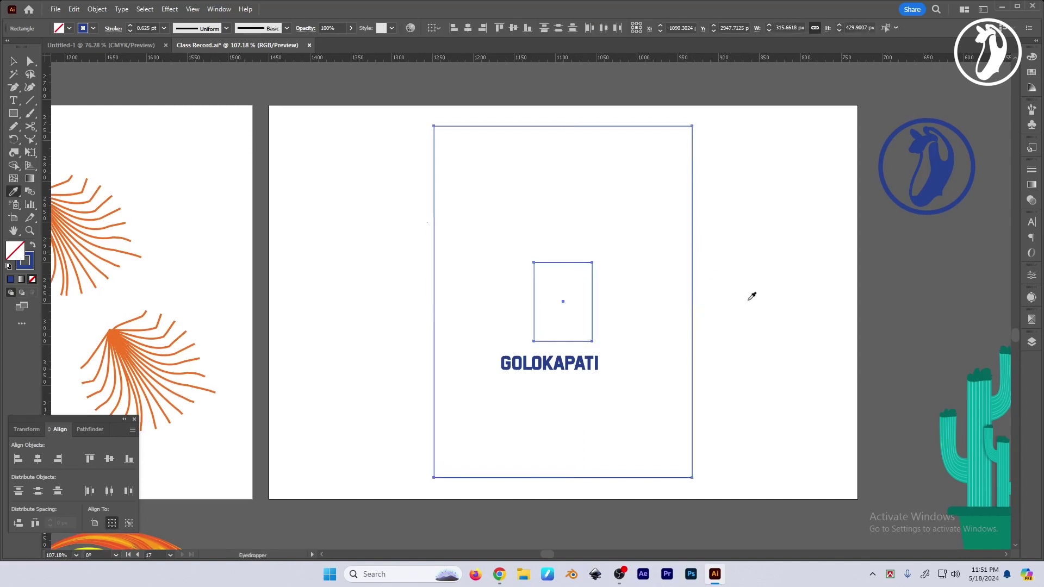
key("v")
left_click(620, 380)
scroll(595, 390, "up", 2)
scroll(596, 351, "up", 1)
Step: Stretch the GOLOKAPATI title across the frame width and place a copy below it
left_click_drag(596, 351, 619, 341)
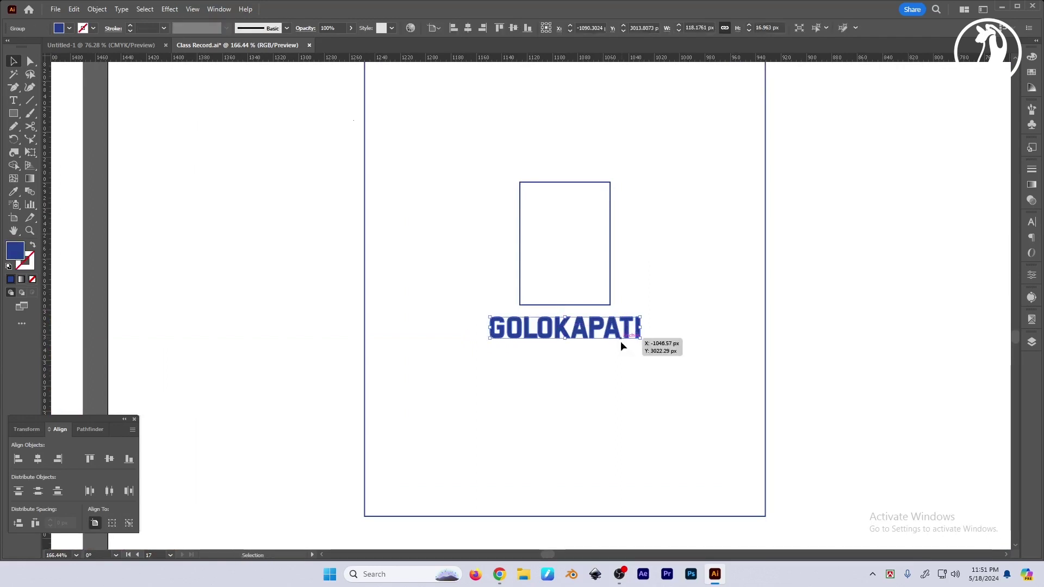
scroll(614, 352, "down", 1)
left_click_drag(641, 307, 767, 312)
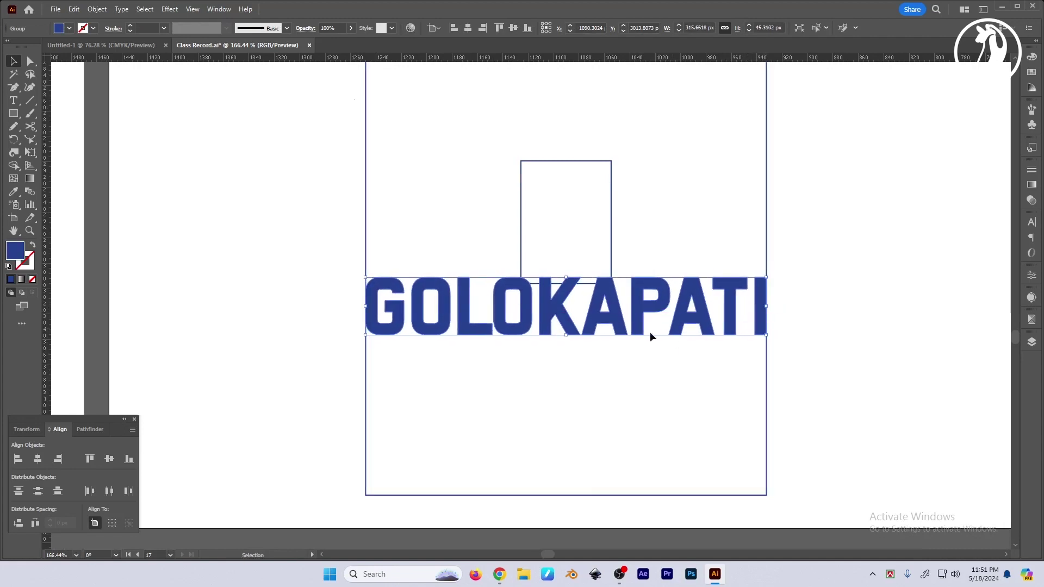
left_click_drag(650, 332, 619, 324)
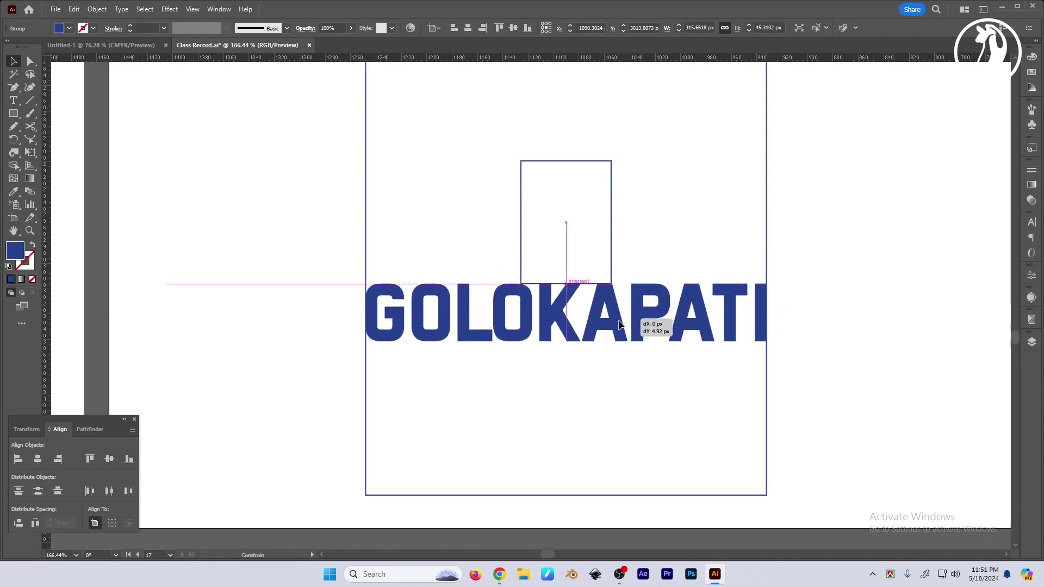
left_click_drag(619, 324, 616, 384)
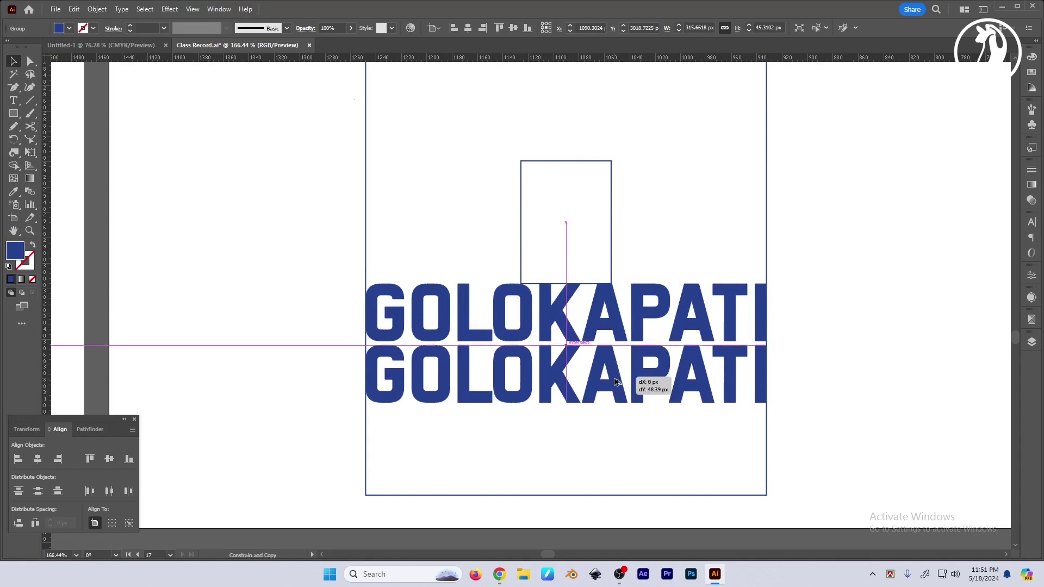
Step: Repeat the copy with Ctrl+D for five lines, then squash them to fit the frame bottom
key("ctrl+d")
key("ctrl+d")
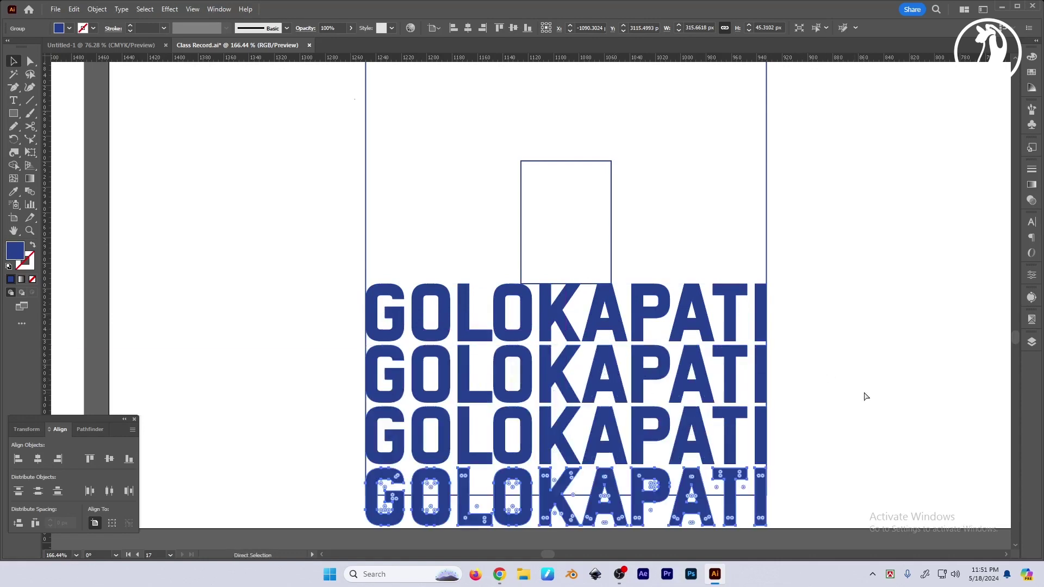
scroll(832, 413, "down", 2)
key("ctrl+d")
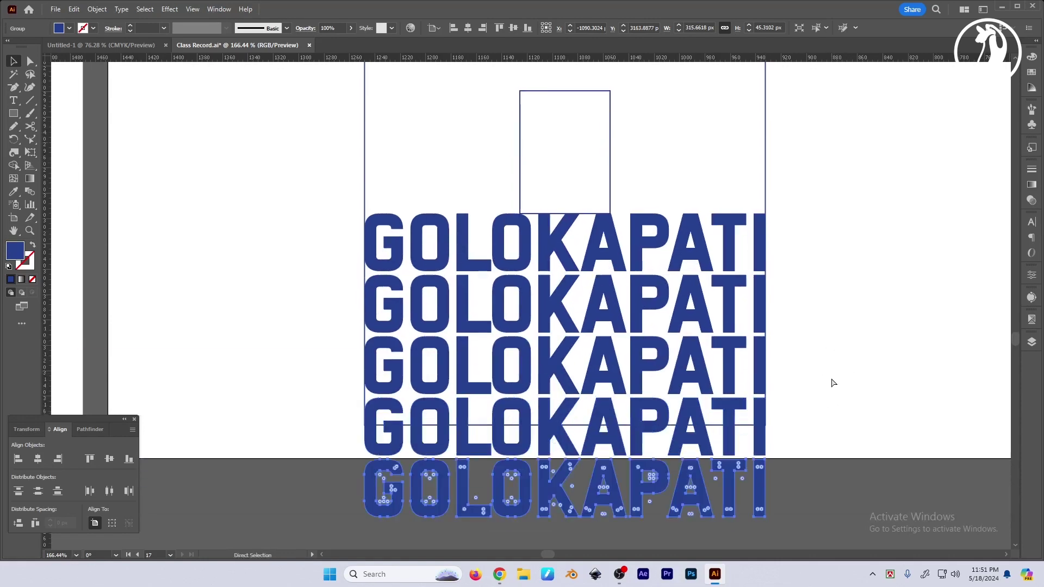
scroll(815, 387, "down", 1)
mouse_move(827, 158)
left_mouse_down()
mouse_move(719, 208)
mouse_move(713, 484)
left_mouse_up()
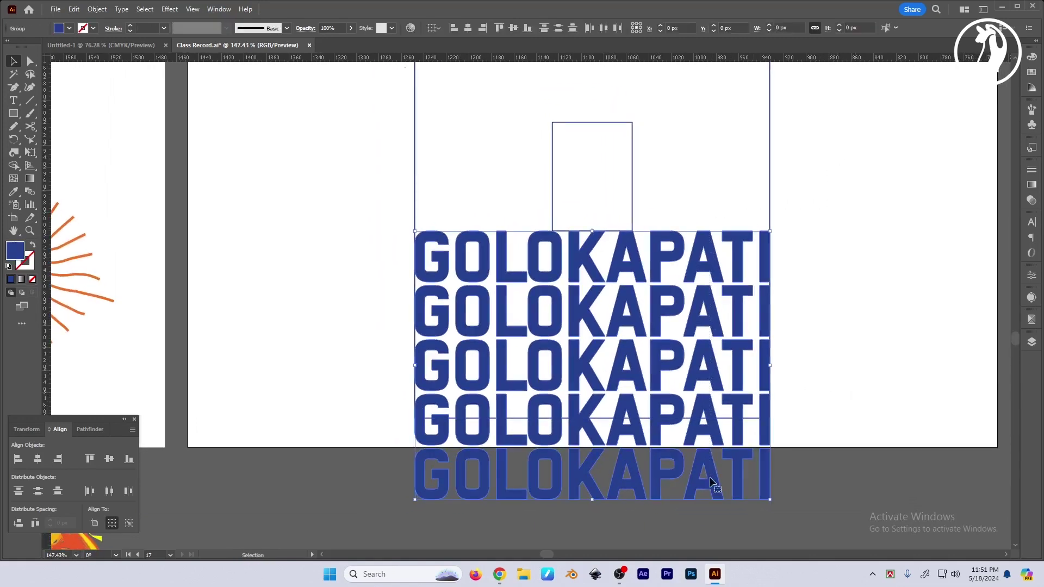
left_click_drag(593, 500, 591, 419)
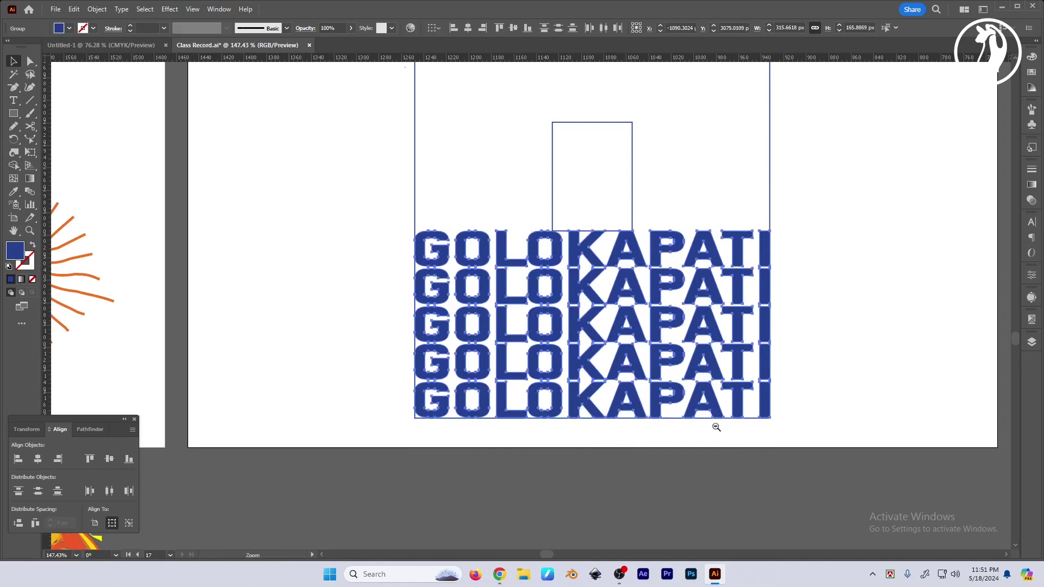
scroll(764, 405, "down", 2)
scroll(789, 370, "up", 2)
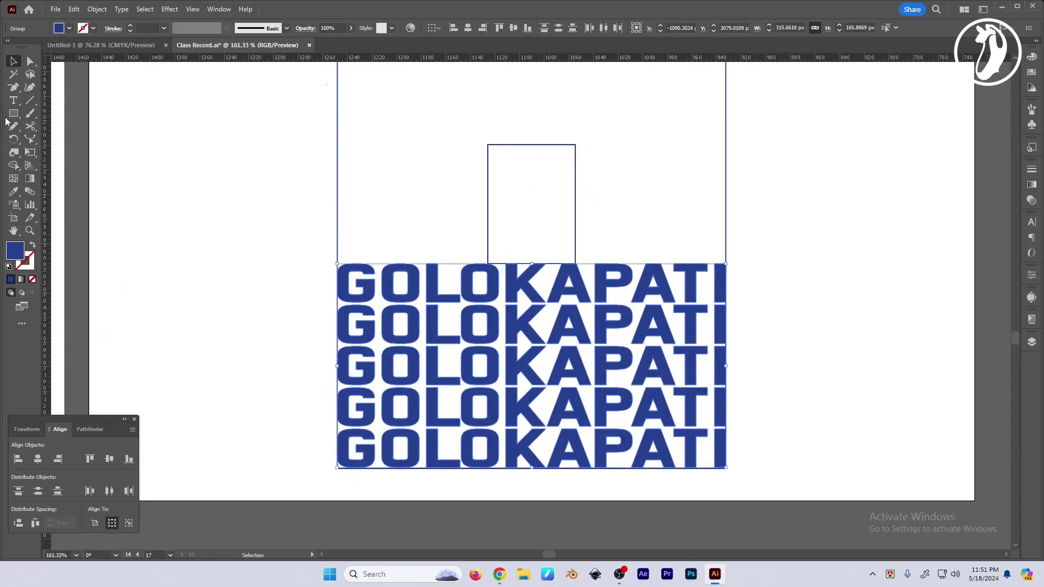
left_click(31, 154)
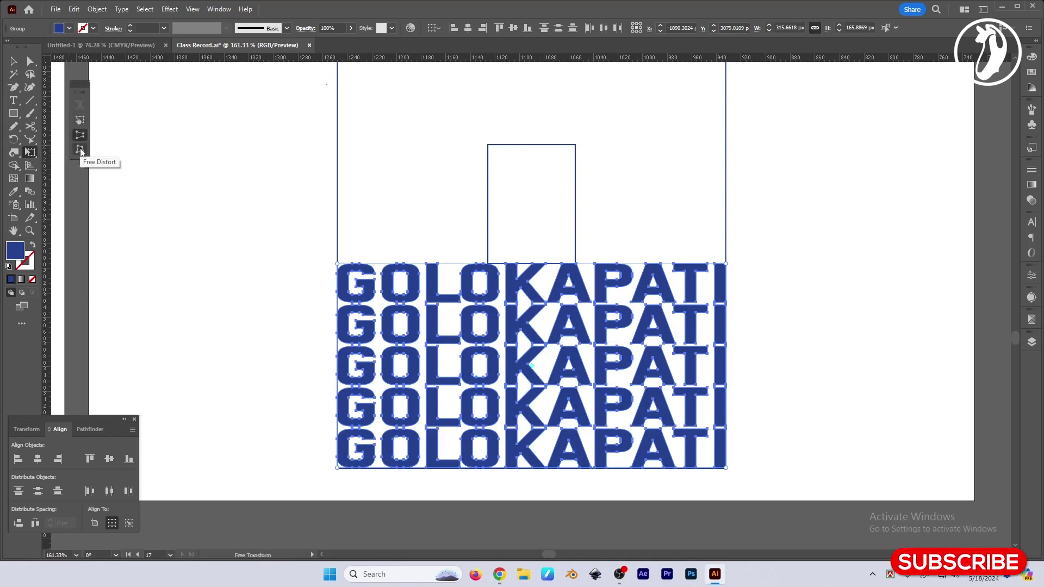
left_click(79, 149)
left_click(80, 107)
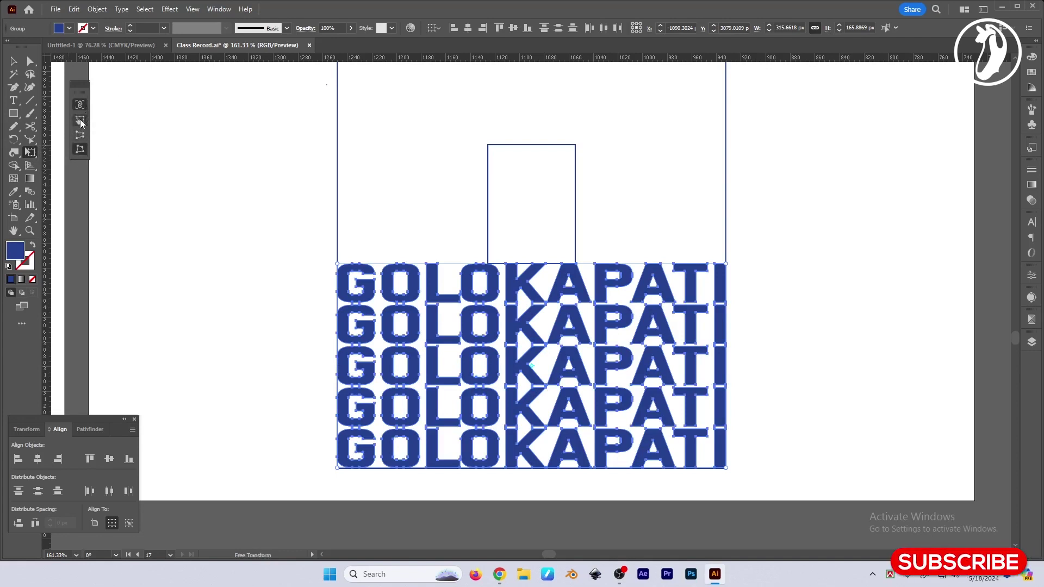
left_click(80, 121)
mouse_move(728, 265)
left_mouse_down()
mouse_move(863, 183)
mouse_move(714, 249)
left_mouse_up()
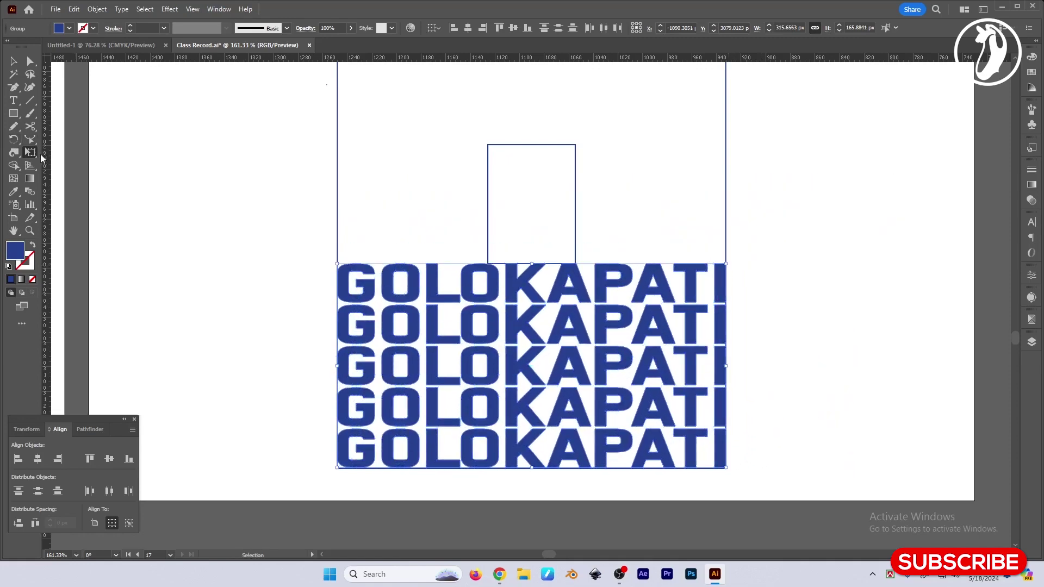
left_click(33, 157)
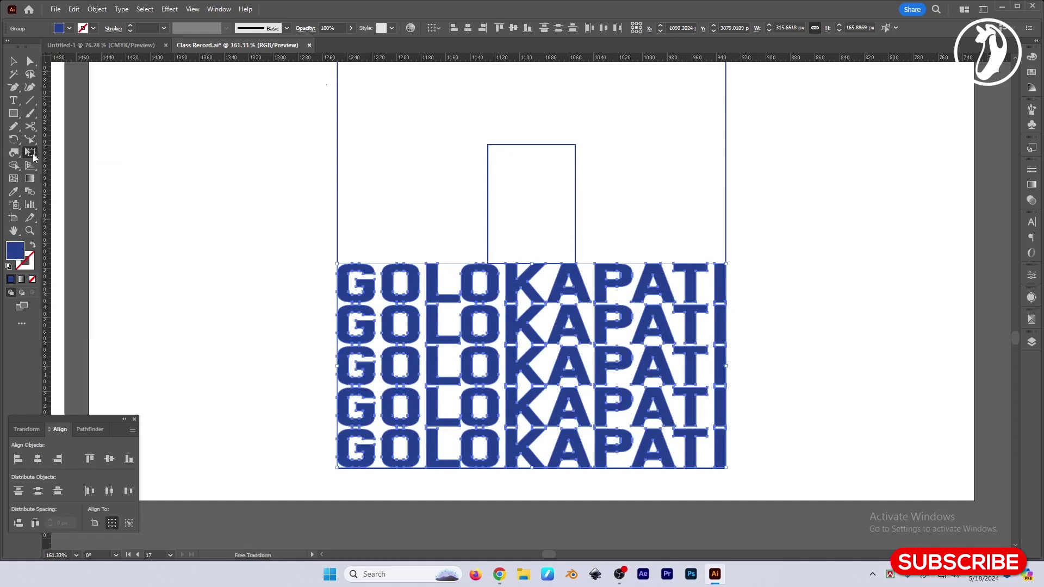
left_click(74, 157)
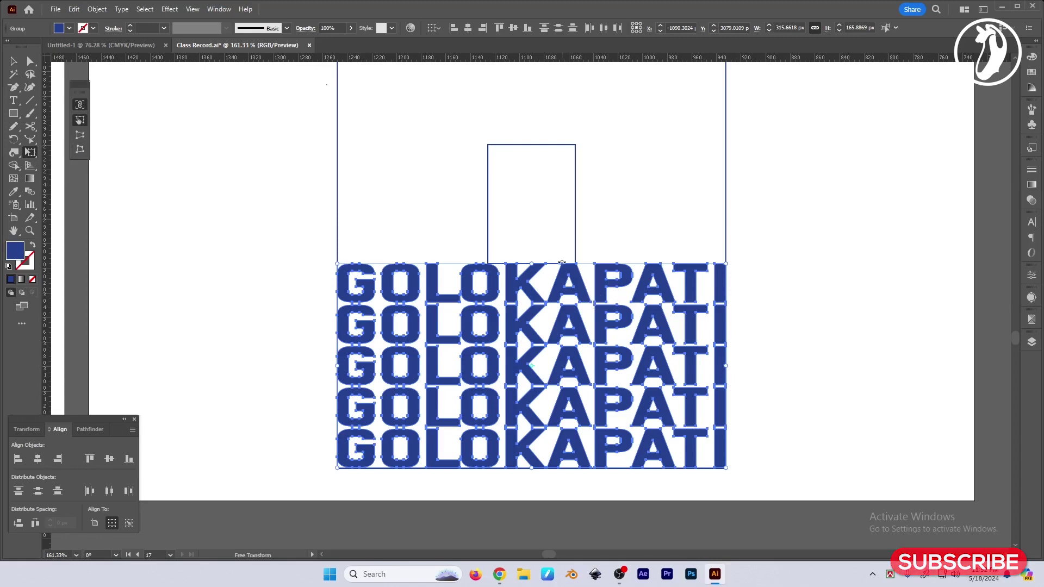
mouse_move(531, 262)
left_mouse_down()
mouse_move(508, 280)
mouse_move(393, 283)
mouse_move(554, 283)
left_mouse_up()
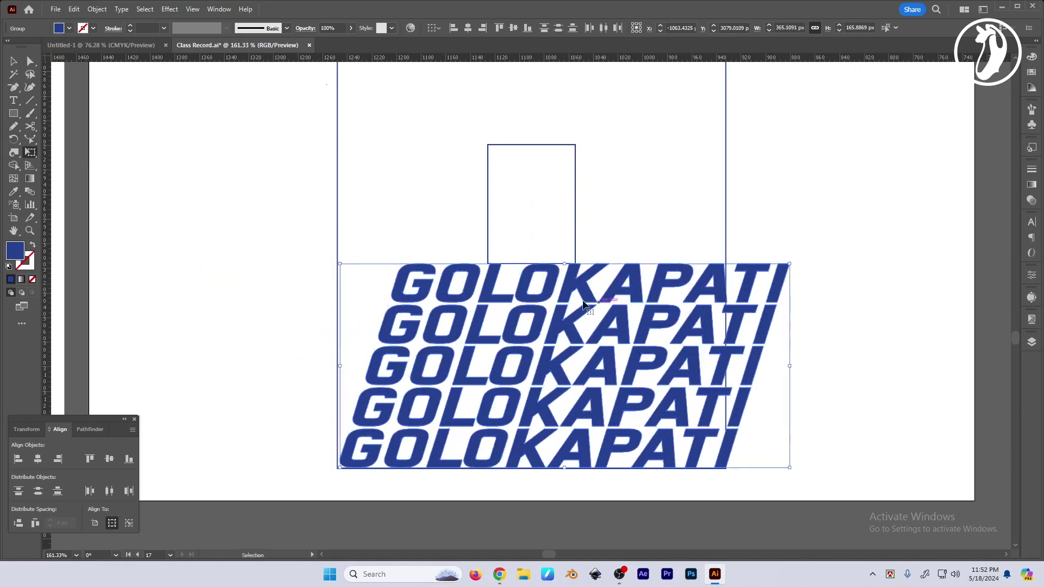
key("ctrl+z")
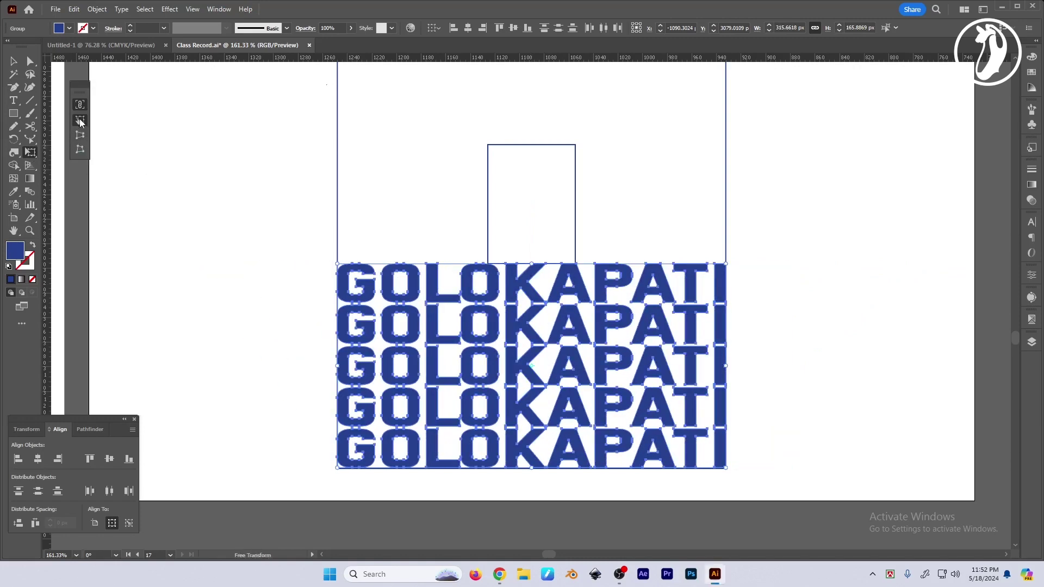
left_click(80, 121)
left_click_drag(724, 264, 659, 270)
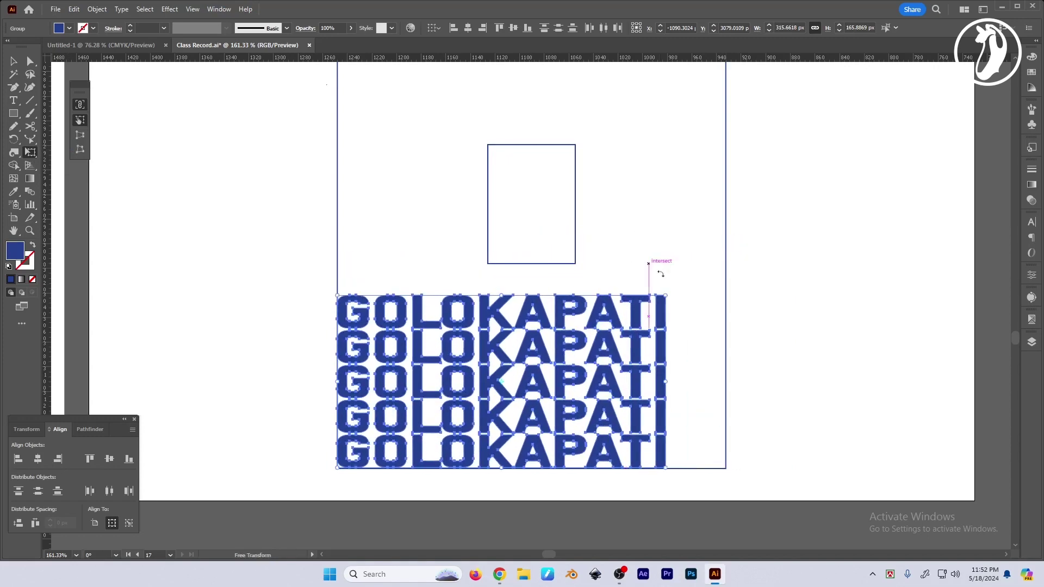
key("ctrl+z")
mouse_move(532, 264)
left_mouse_down()
mouse_move(545, 314)
mouse_move(568, 314)
left_mouse_up()
key("ctrl+z")
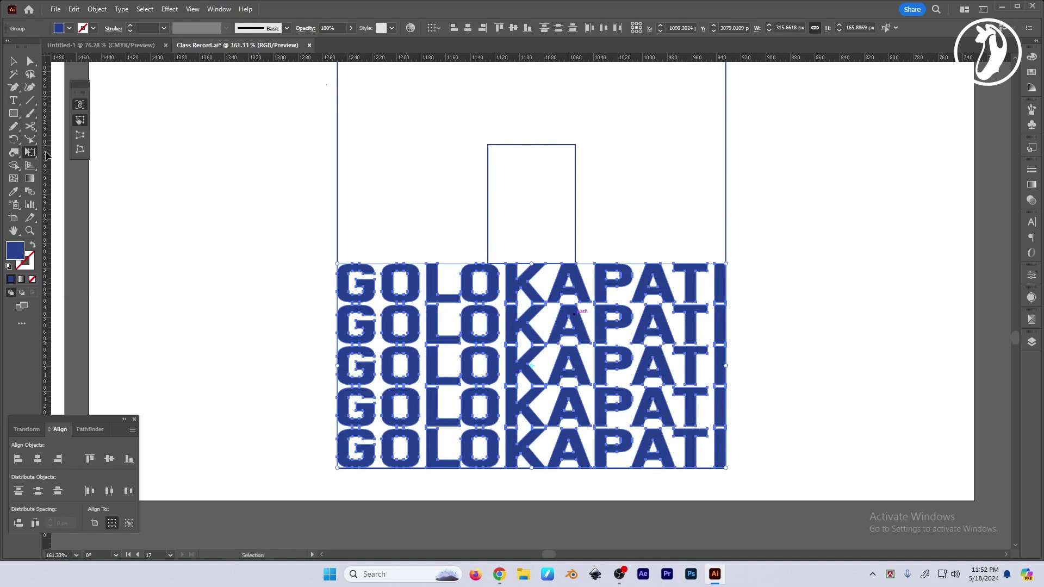
left_click(81, 139)
left_click(82, 139)
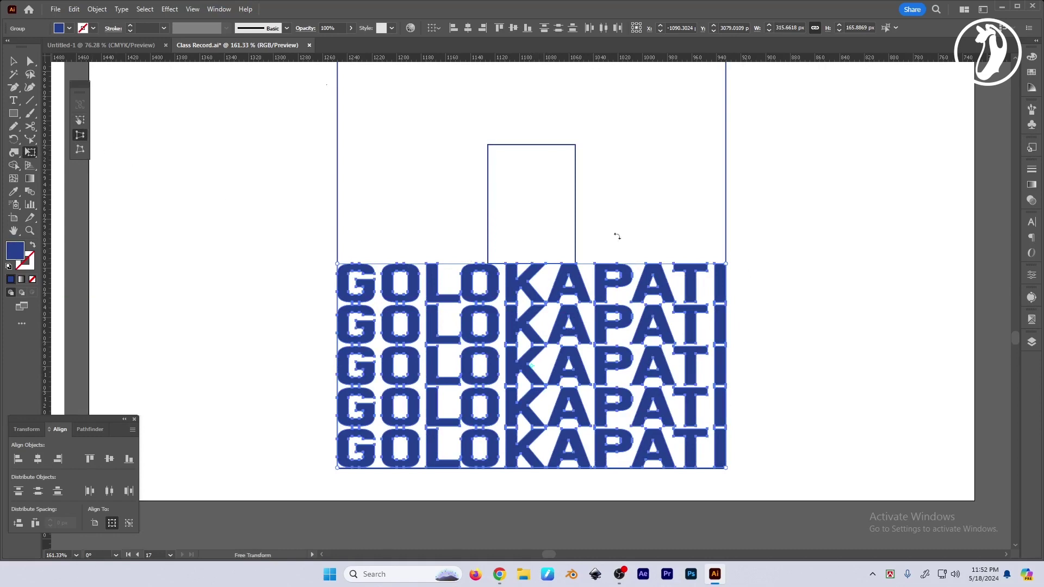
left_click_drag(726, 265, 585, 264)
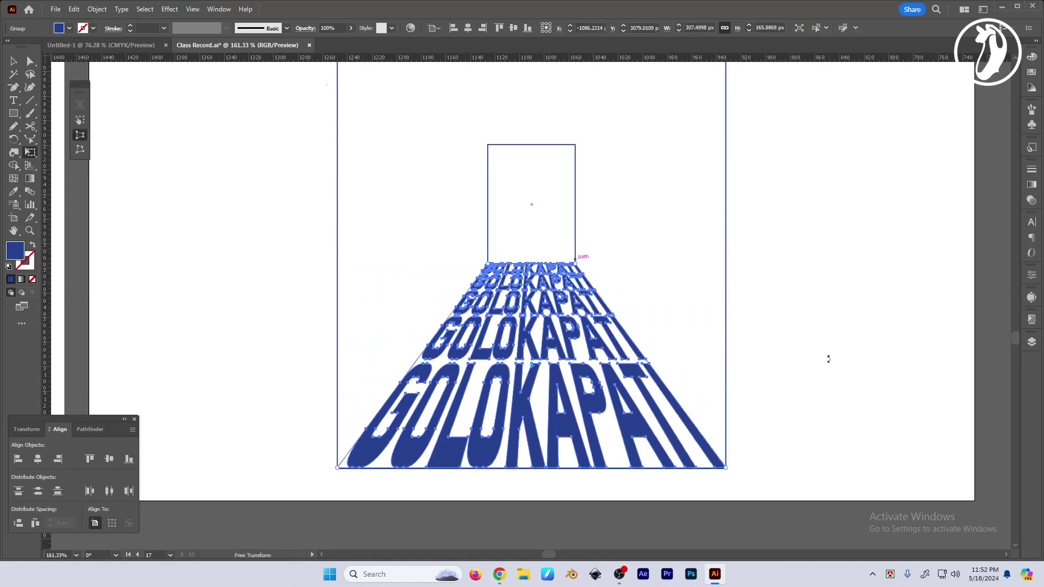
key("v")
key("ctrl+z")
left_click(31, 152)
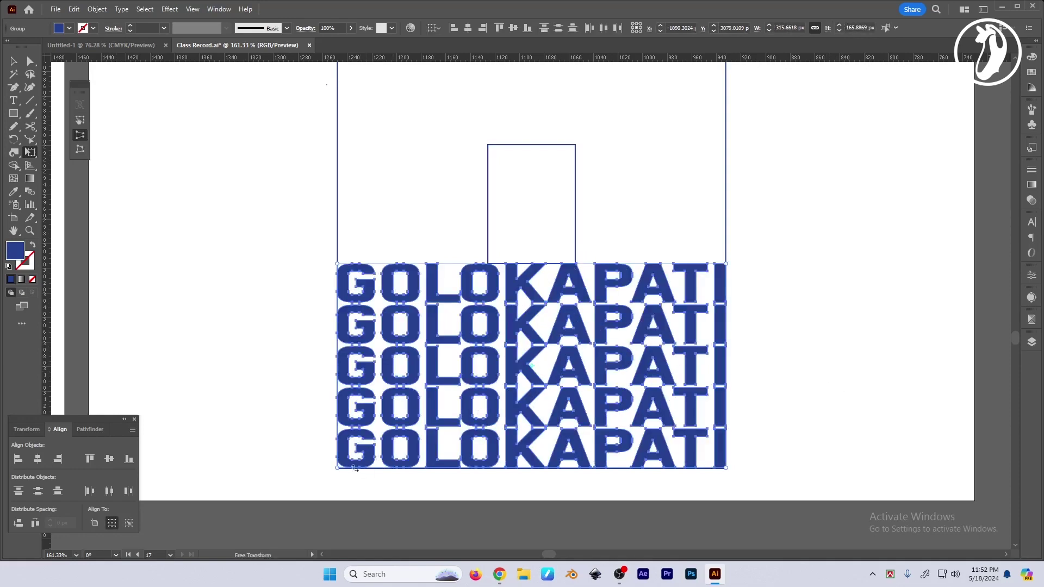
left_click_drag(343, 477, 335, 391)
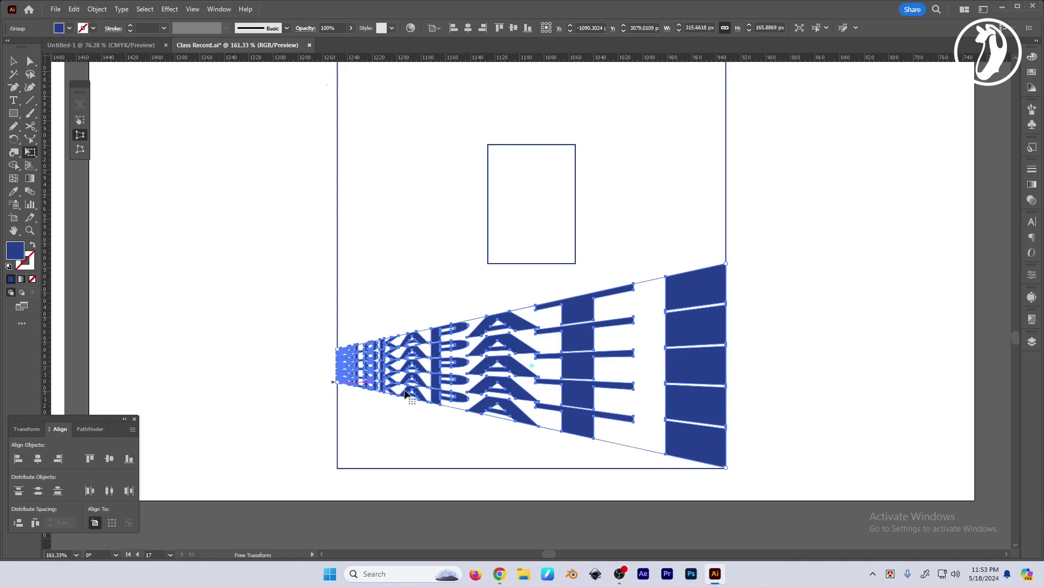
key("ctrl+z")
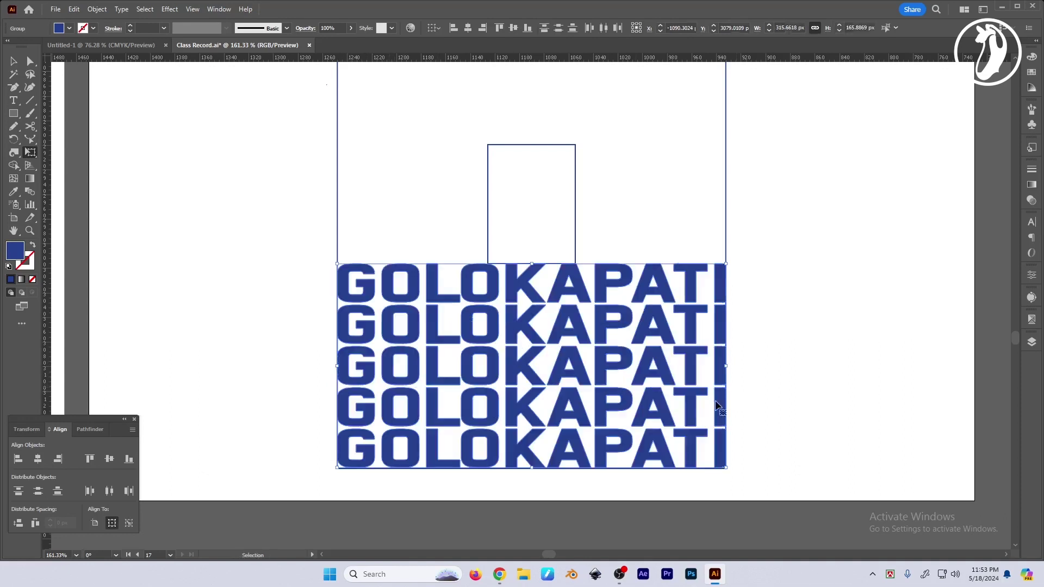
key("e")
Step: Try Free Distort on the stacked text's top corners, then undo it
left_click(30, 153)
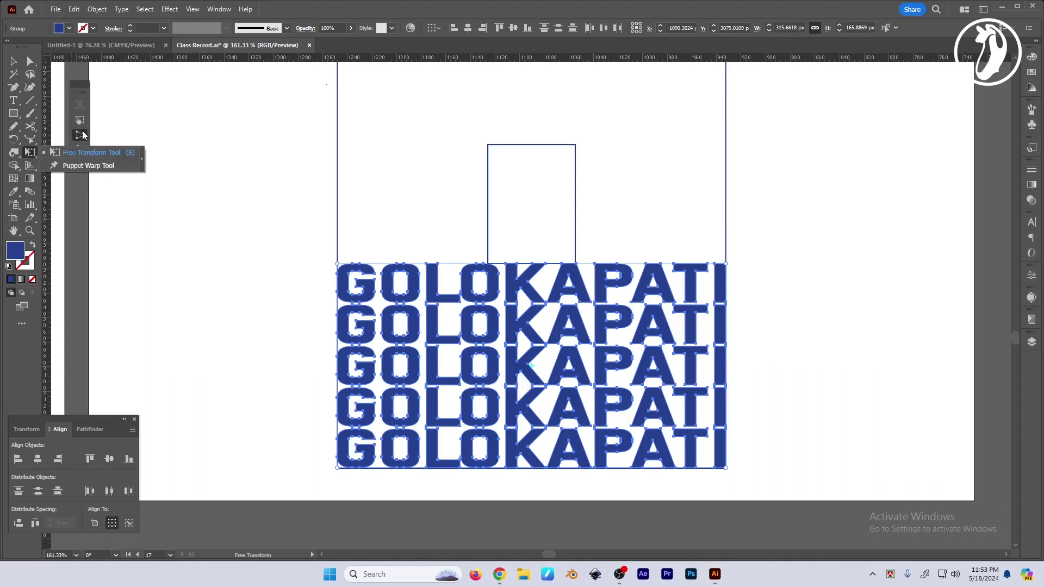
left_click(82, 150)
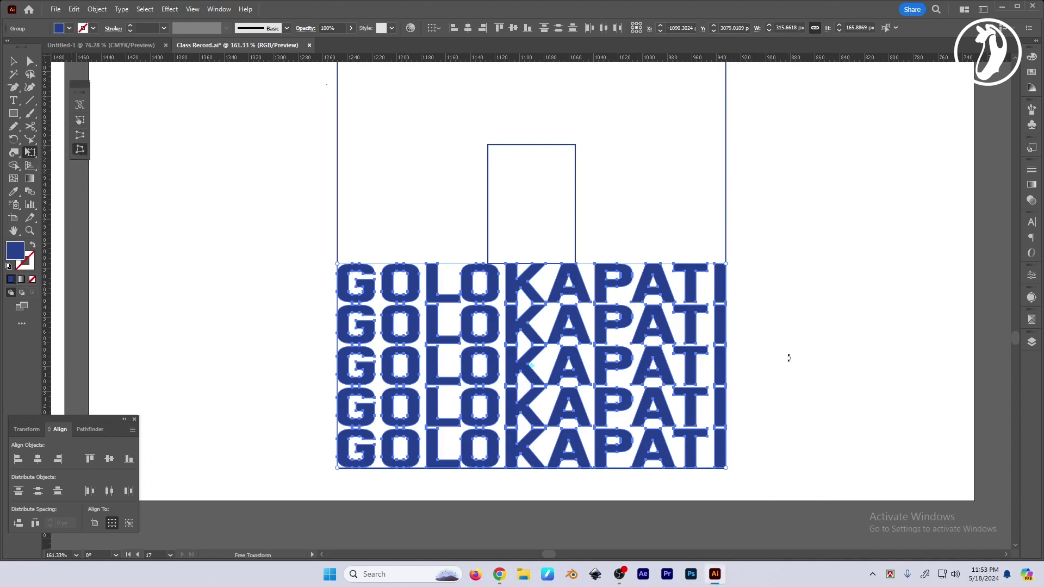
mouse_move(728, 265)
left_mouse_down()
mouse_move(521, 288)
mouse_move(570, 265)
left_mouse_up()
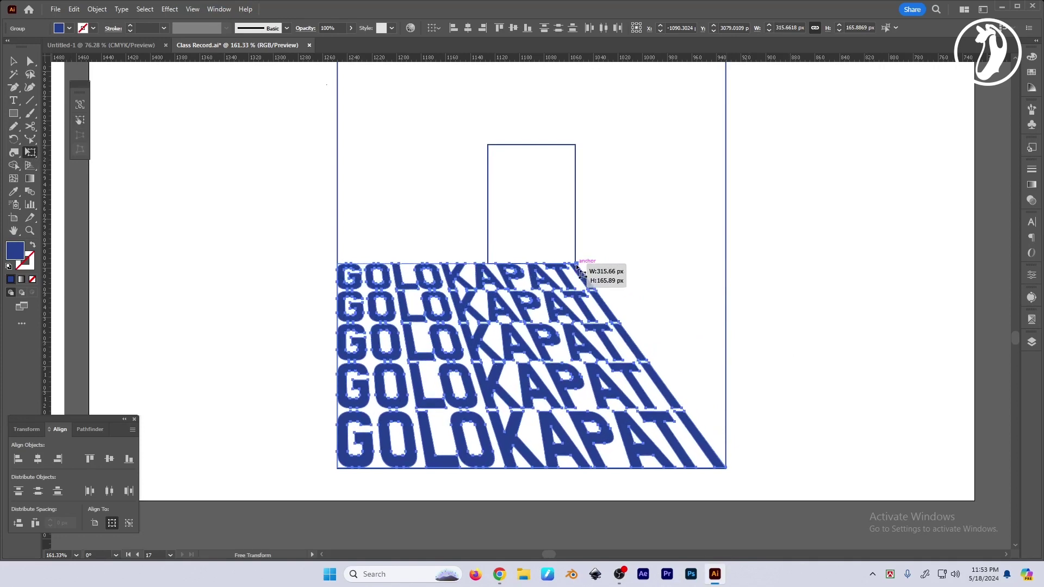
left_click_drag(581, 272, 581, 273)
left_click_drag(338, 264, 504, 270)
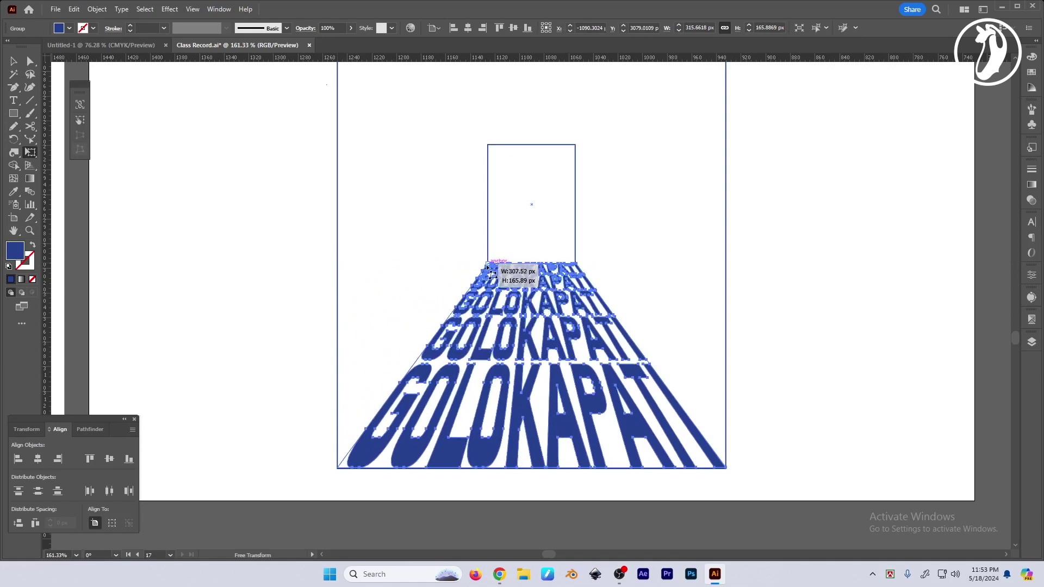
left_click_drag(504, 272, 487, 263)
key("v")
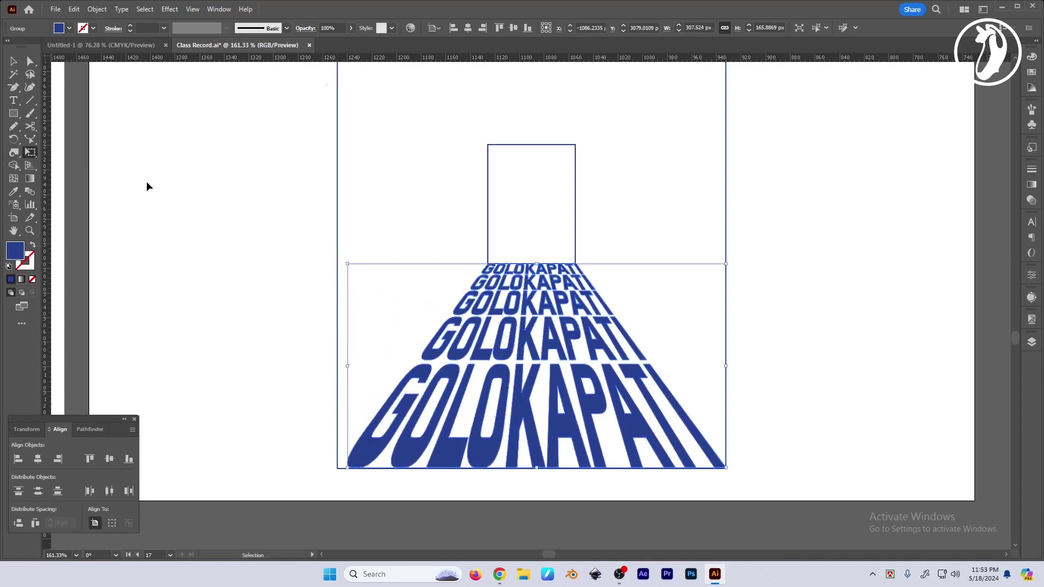
key("ctrl+z")
key("ctrl+z")
key("e")
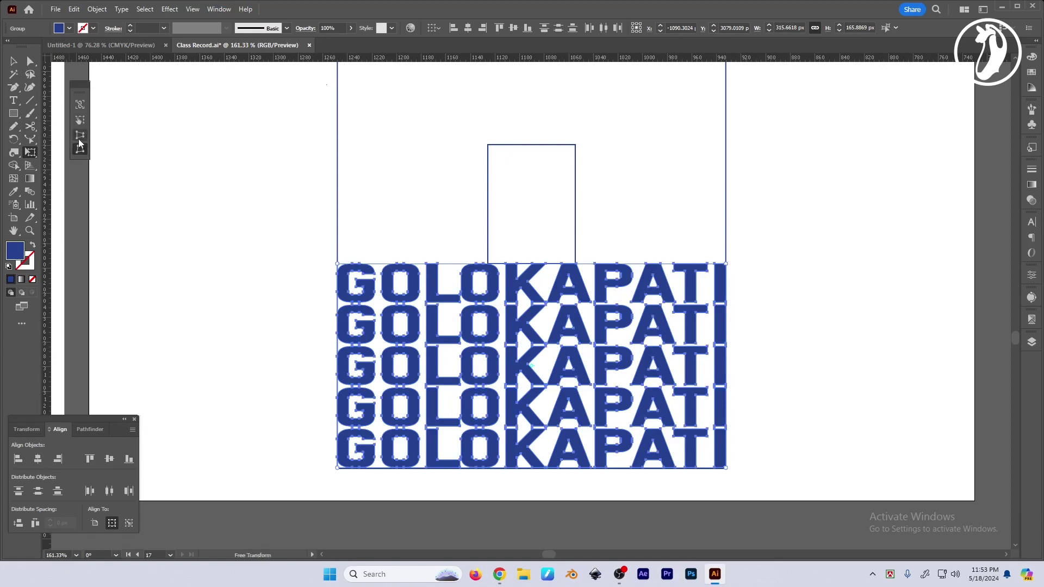
Step: Apply Perspective Distort so the text's top tapers into the small rectangle's base
left_click(80, 136)
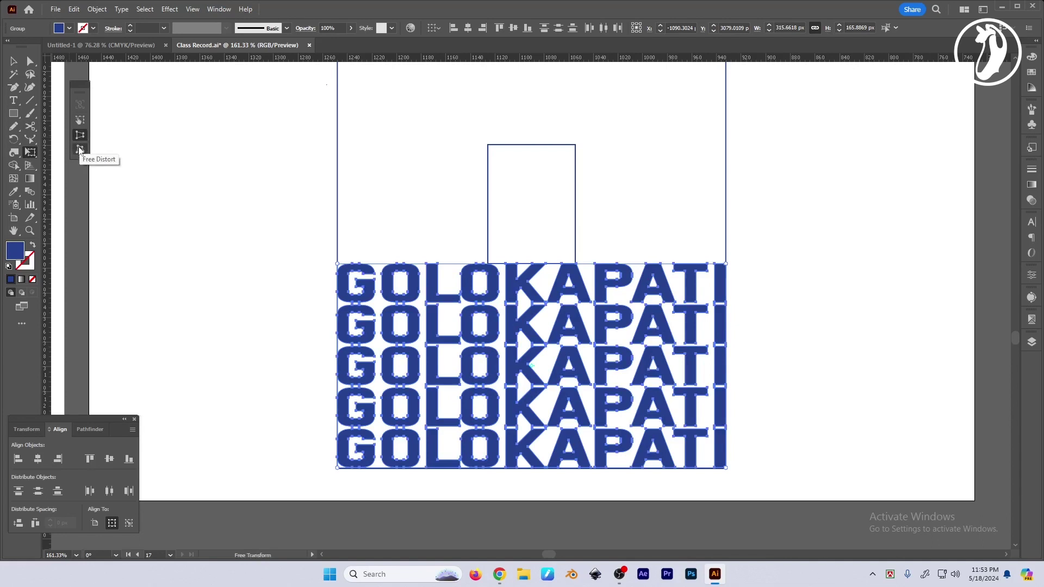
left_click(80, 120)
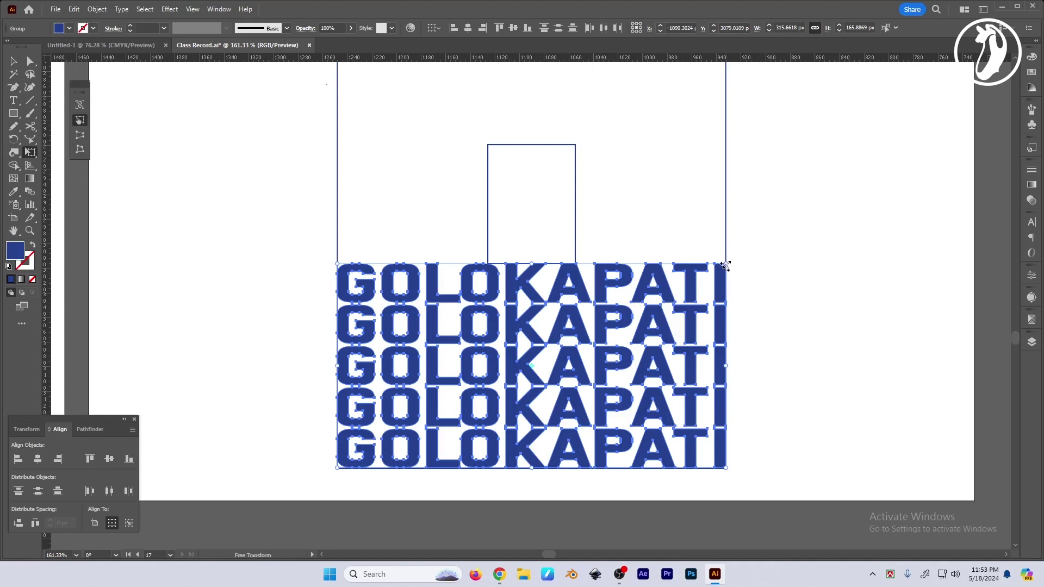
left_click_drag(726, 264, 690, 272)
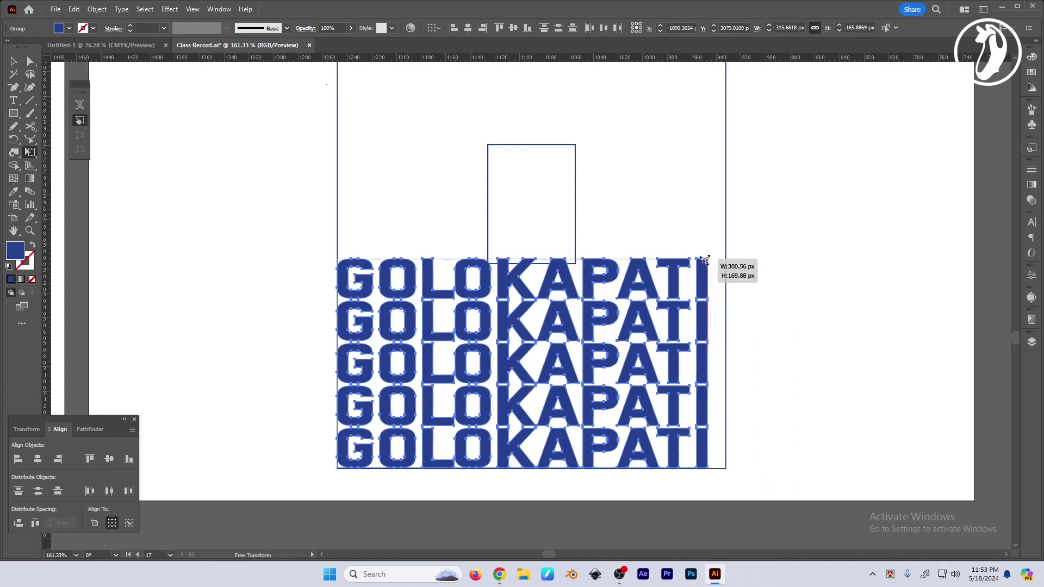
key("ctrl+z")
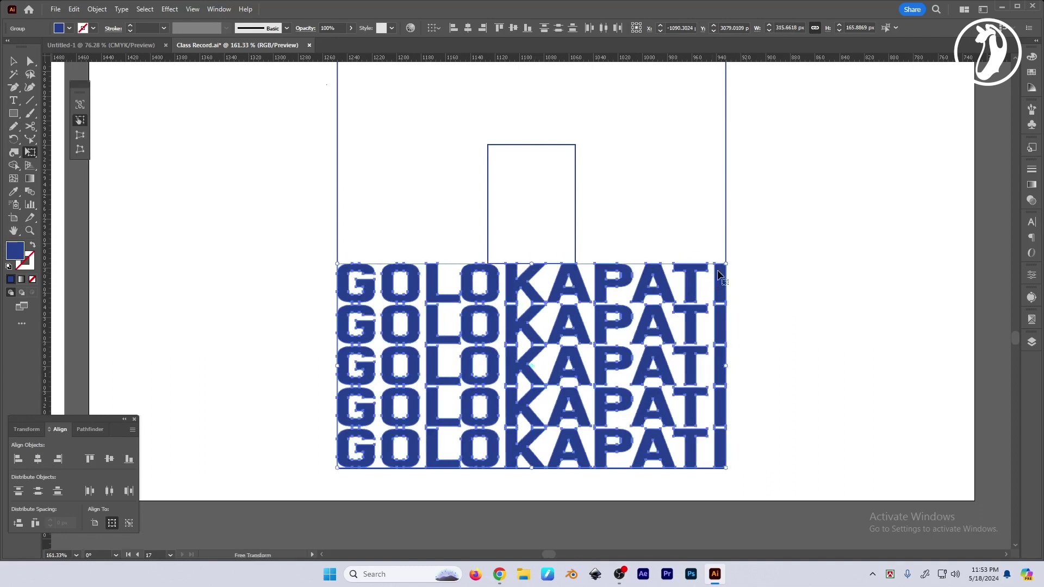
left_click(80, 135)
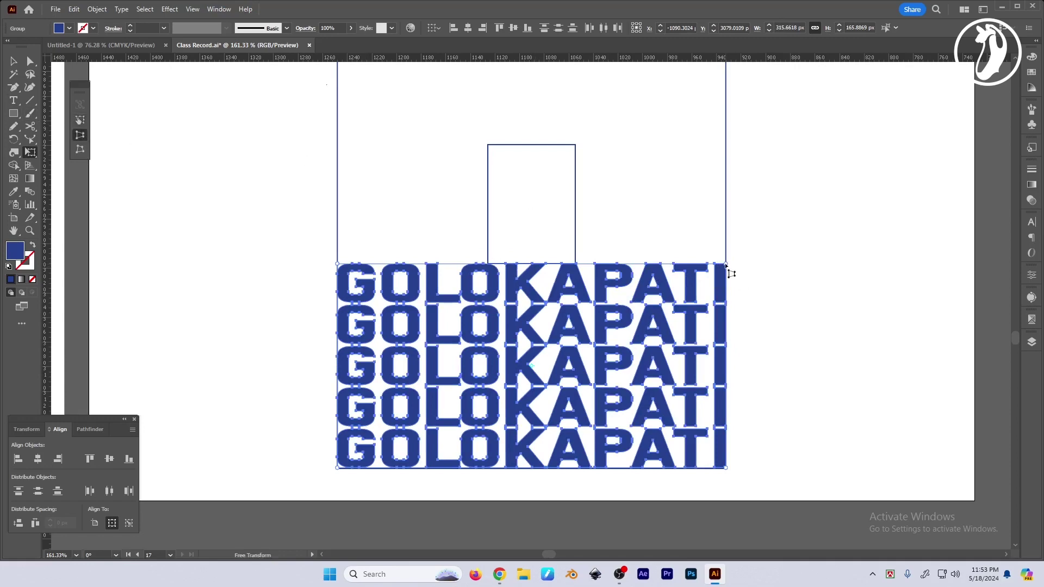
left_click_drag(728, 266, 577, 261)
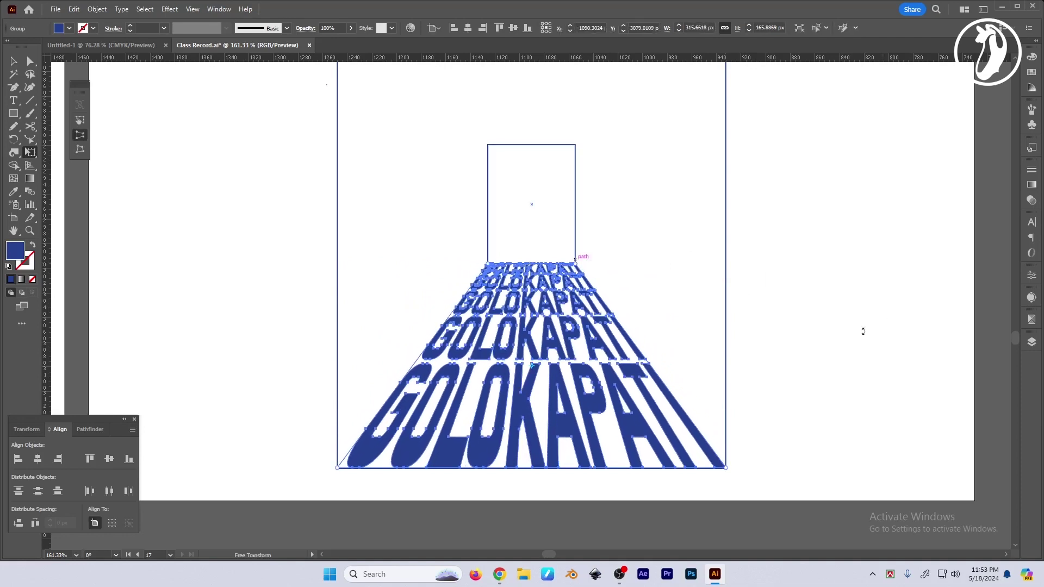
key("v")
left_click(805, 363)
left_click_drag(777, 363, 787, 396)
scroll(787, 396, "down", 2)
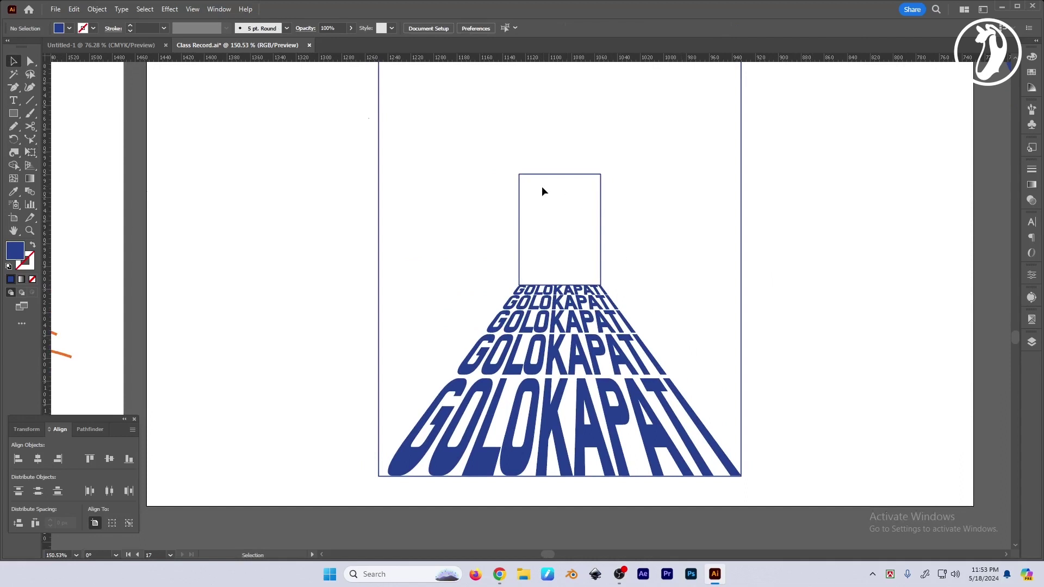
Step: Duplicate the tapered GOLOKAPATI block above the small rectangle
left_click(547, 197)
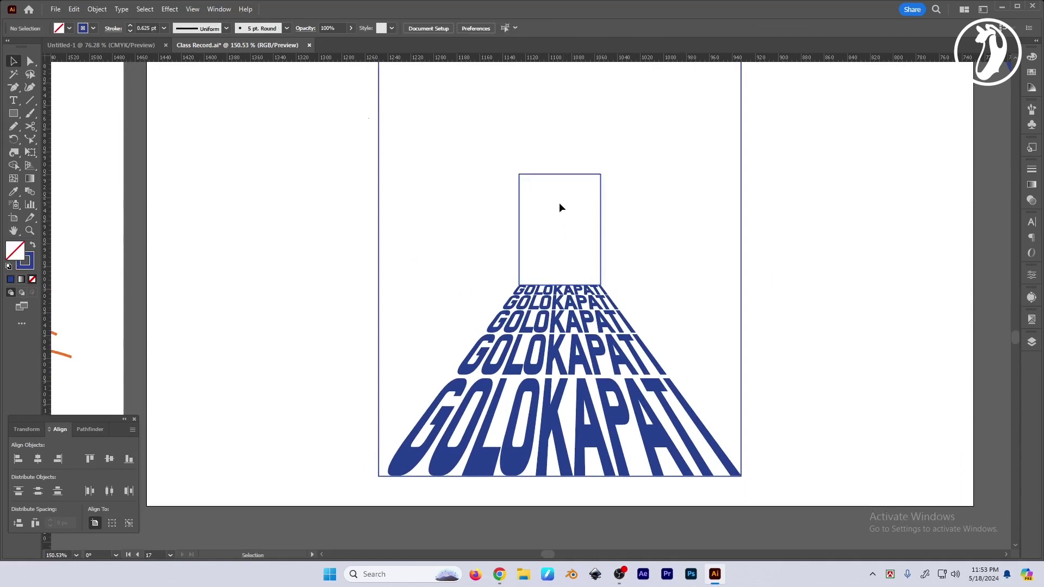
left_click(581, 466)
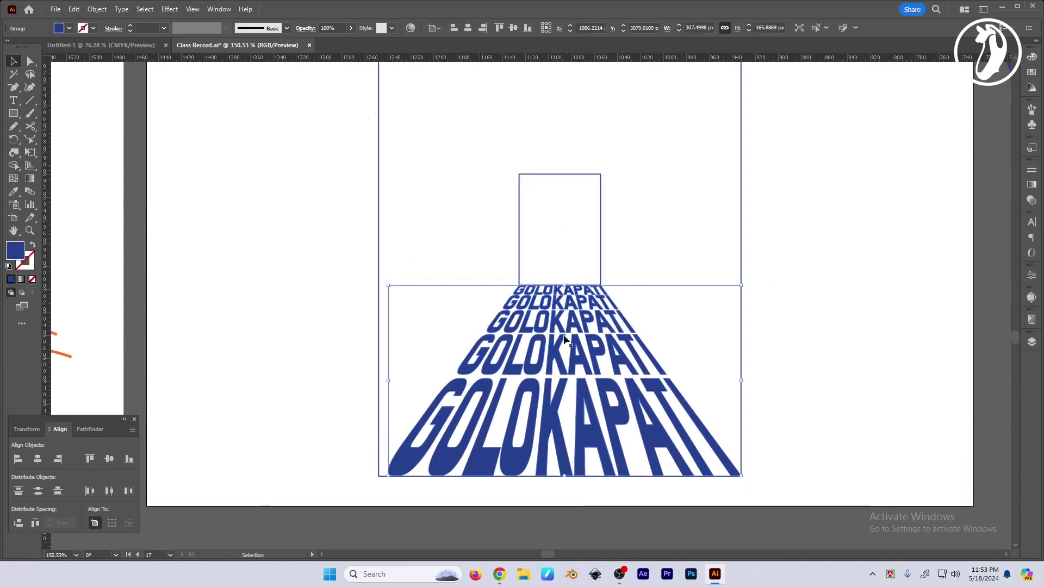
left_click(592, 253)
left_click(620, 385)
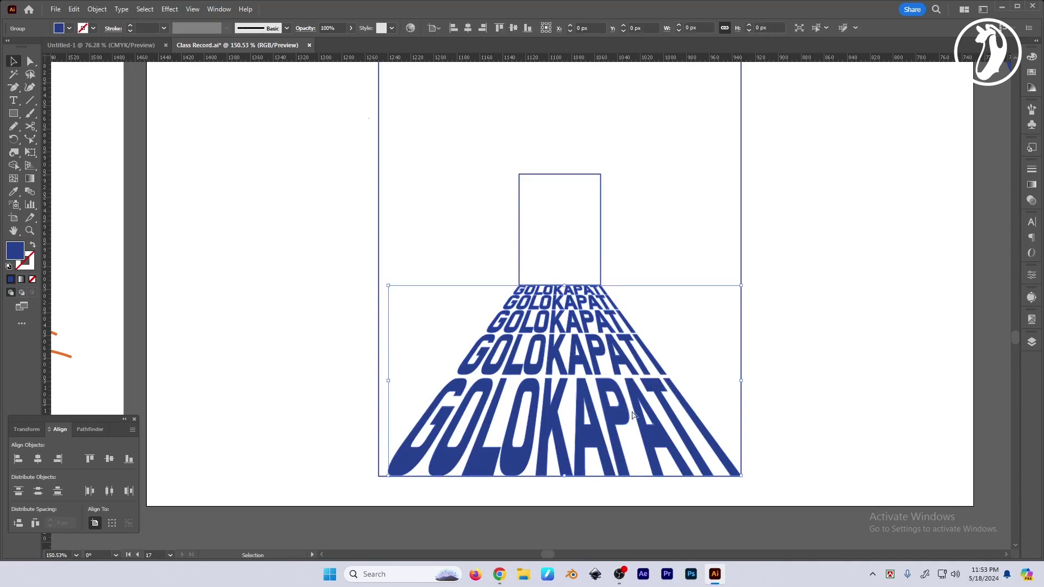
scroll(614, 430, "down", 2, "alt")
left_click_drag(613, 466, 594, 211)
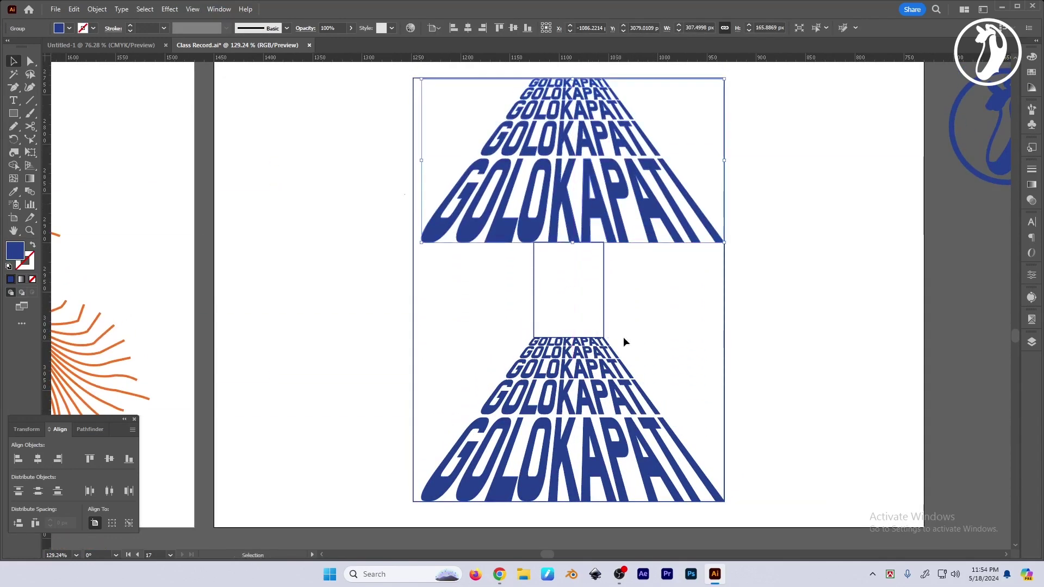
scroll(623, 337, "up", 3)
Step: Rotate the upper copy 180° into the ceiling, then add the floor text to the selection
left_click(20, 139)
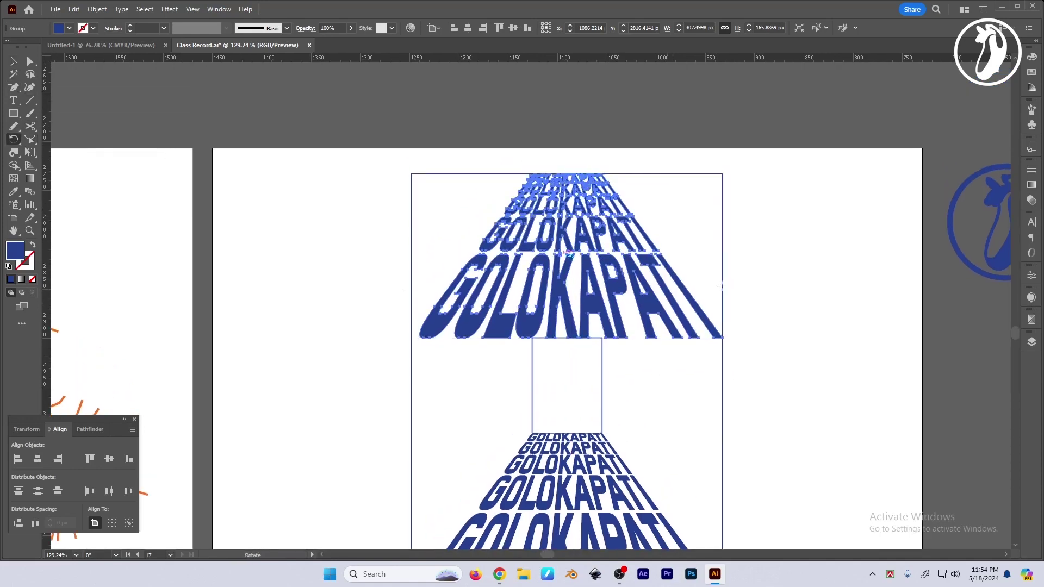
left_click_drag(718, 372, 422, 189)
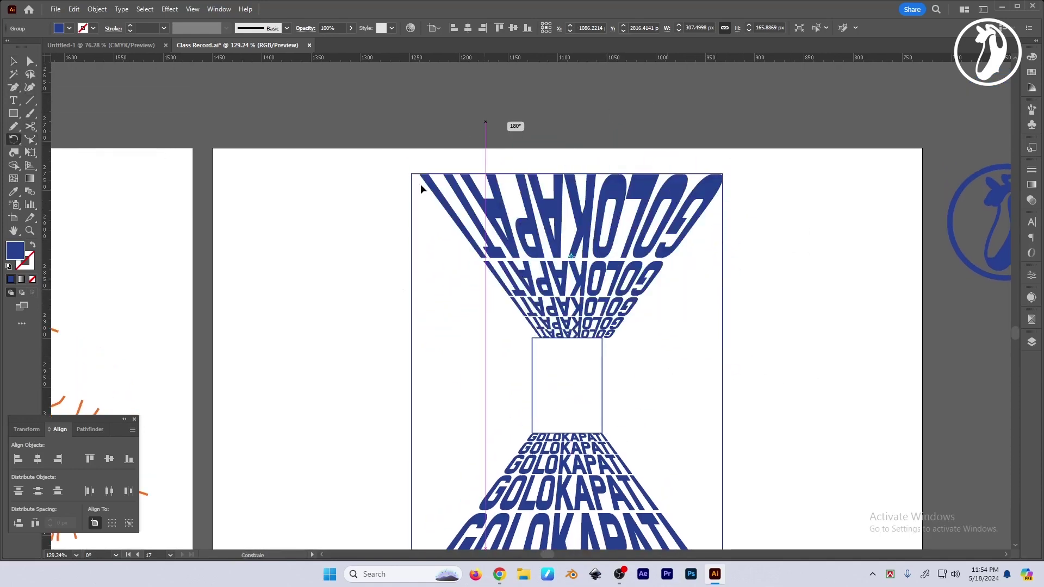
key("v")
scroll(798, 408, "down", 1)
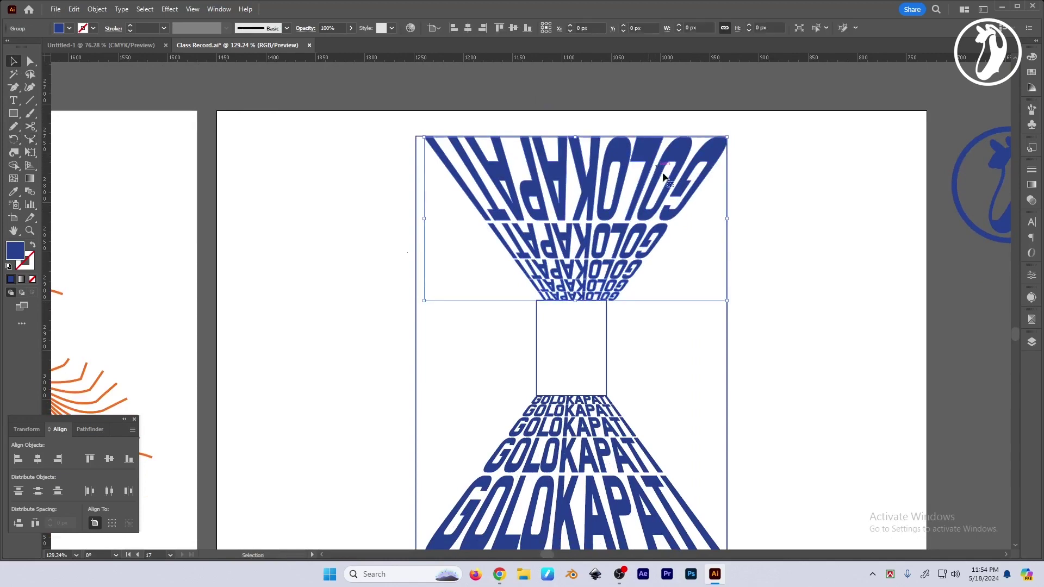
scroll(663, 177, "down", 1)
left_click(639, 436, "shift")
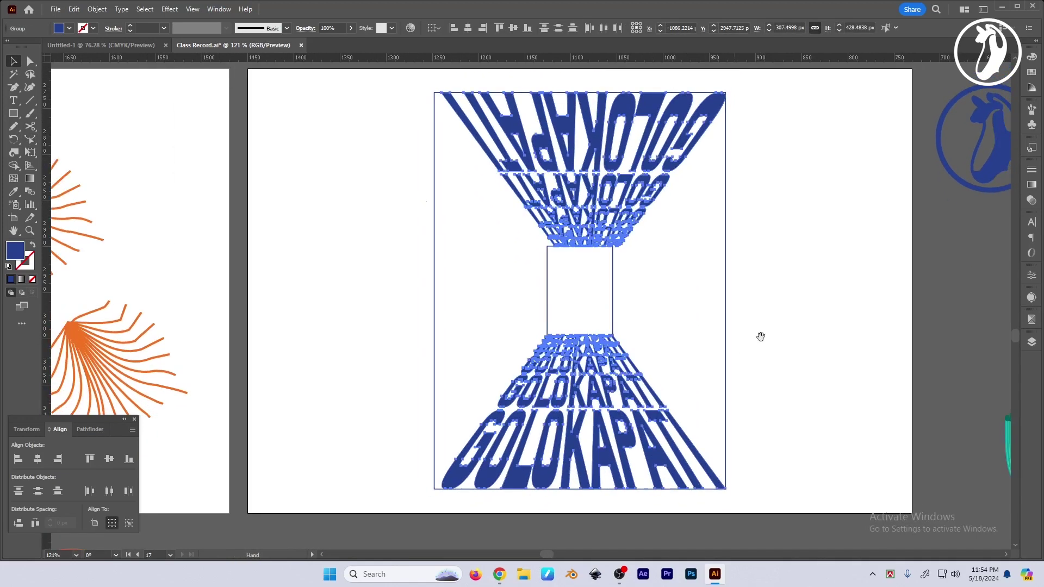
Step: Rotate a 90° copy of the floor and ceiling text to form the left and right walls
left_click_drag(761, 337, 750, 372)
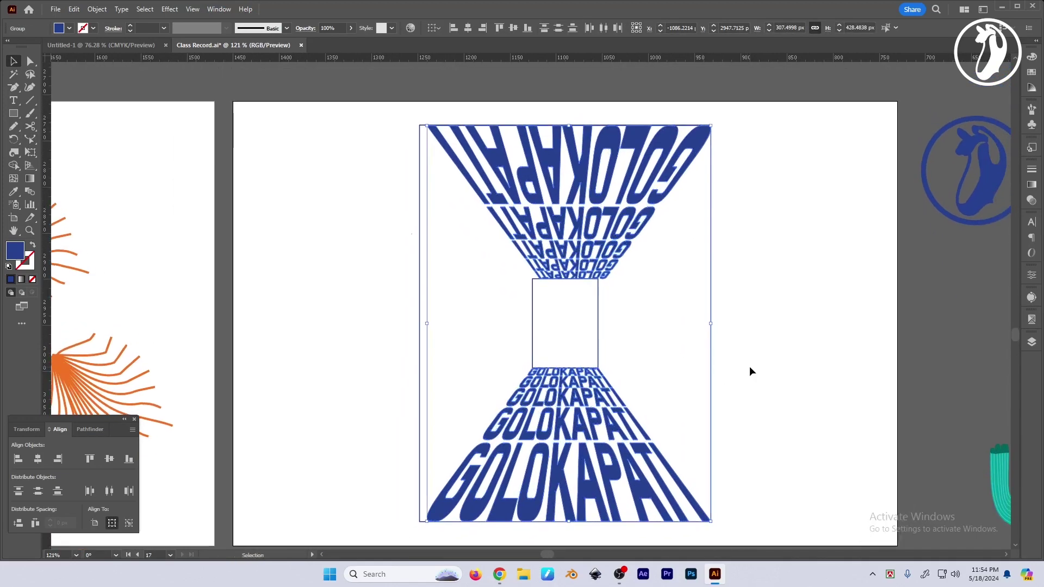
left_click(14, 139)
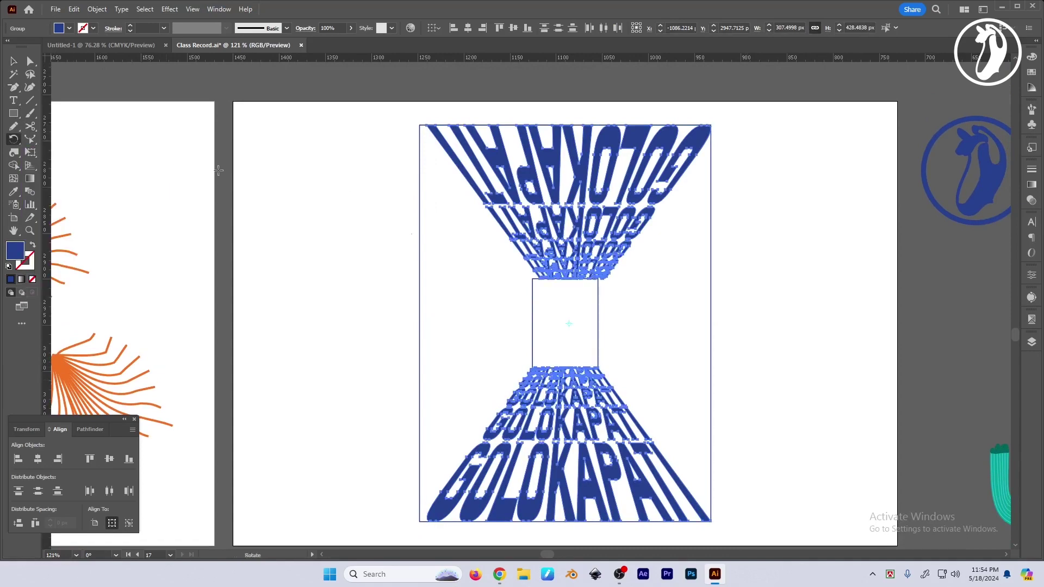
left_click_drag(723, 126, 446, 212)
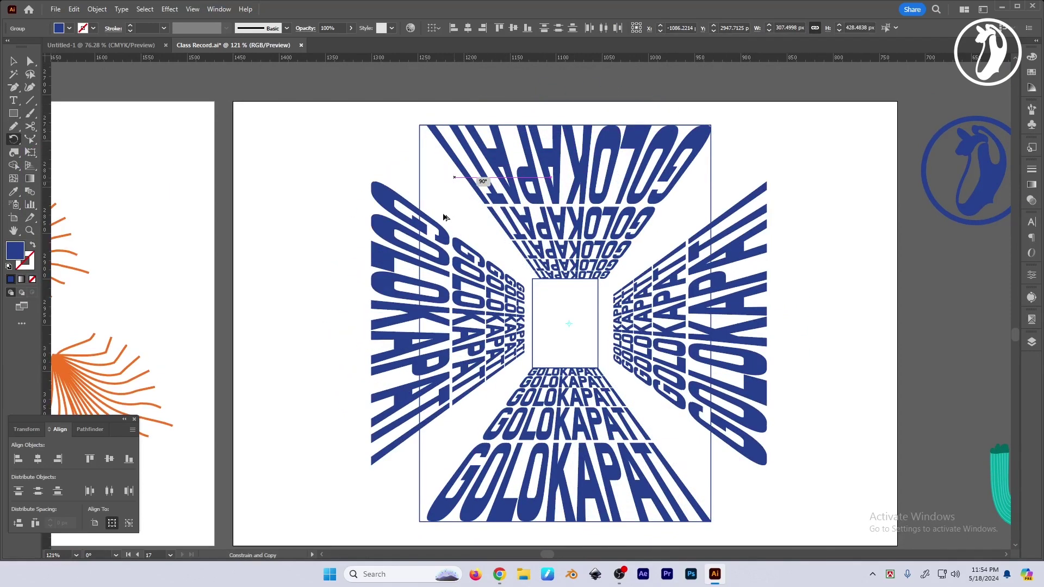
key("v")
left_click(718, 158)
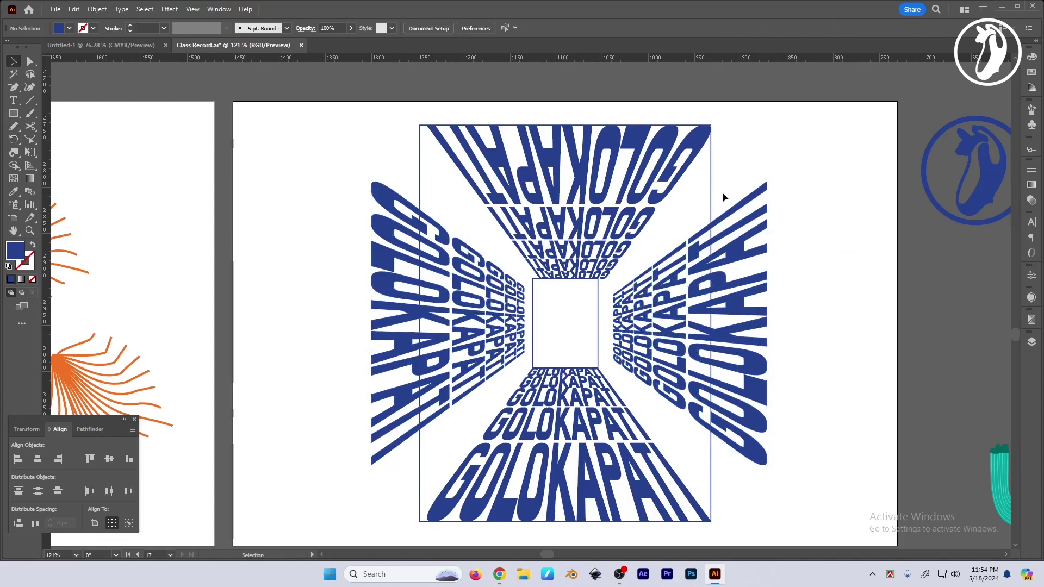
Step: Move the right and left wall text inward to the small rectangle's edges
scroll(816, 302, "up", 2)
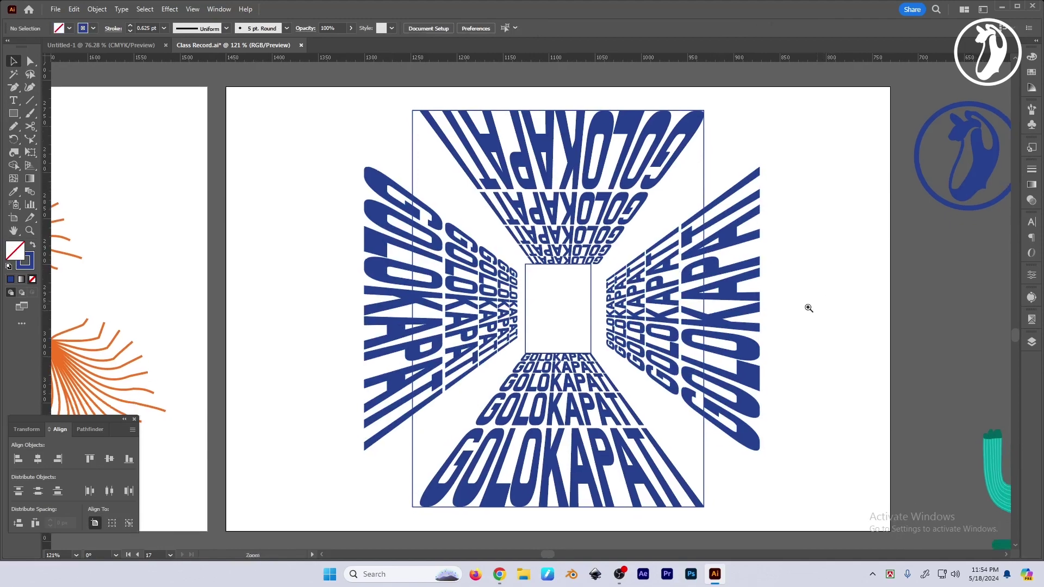
scroll(620, 277, "up", 2)
scroll(617, 275, "up", 1)
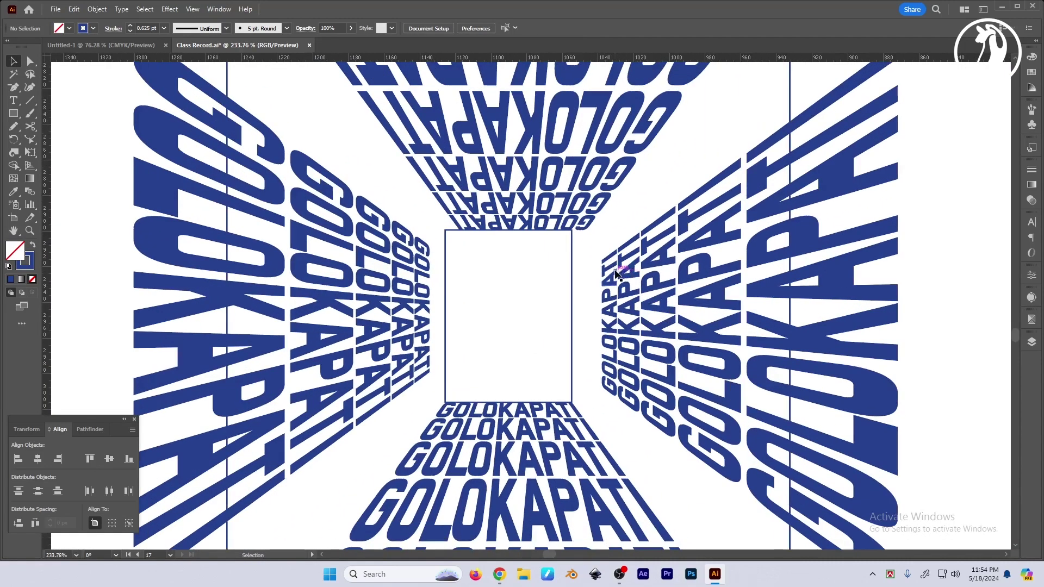
left_click_drag(611, 270, 580, 272)
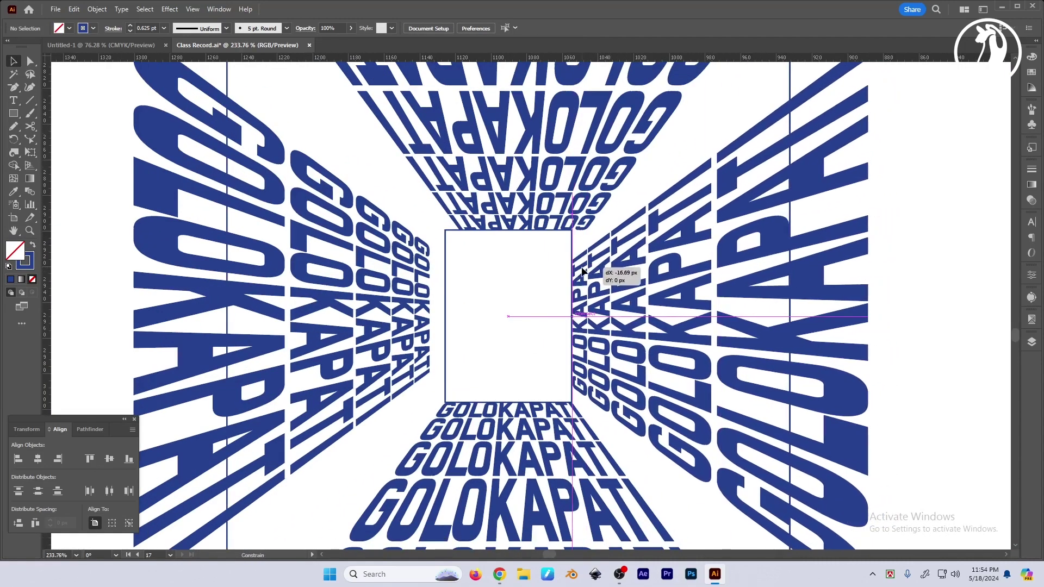
scroll(456, 318, "up", 3)
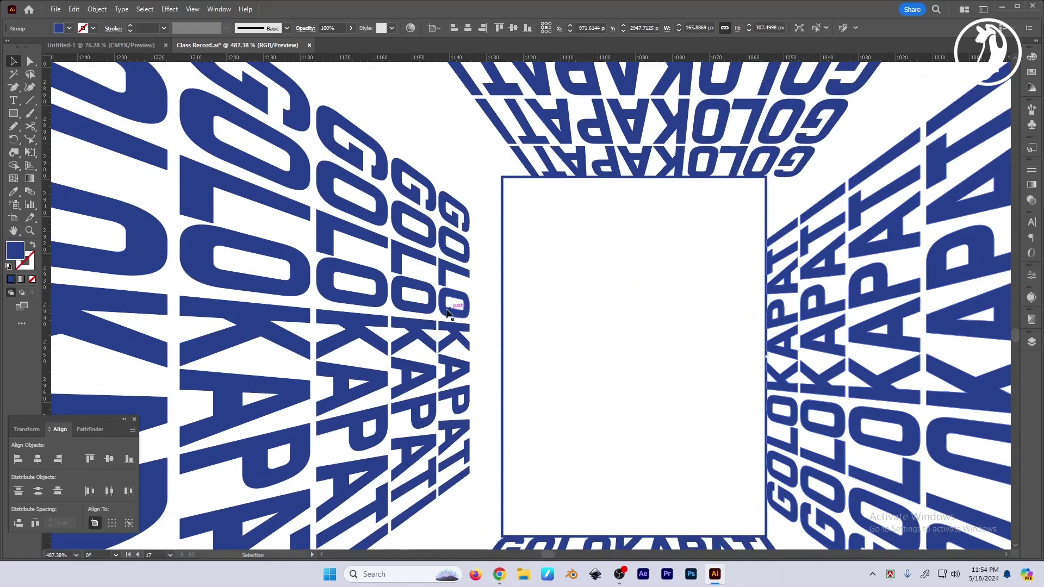
left_click_drag(447, 314, 478, 313)
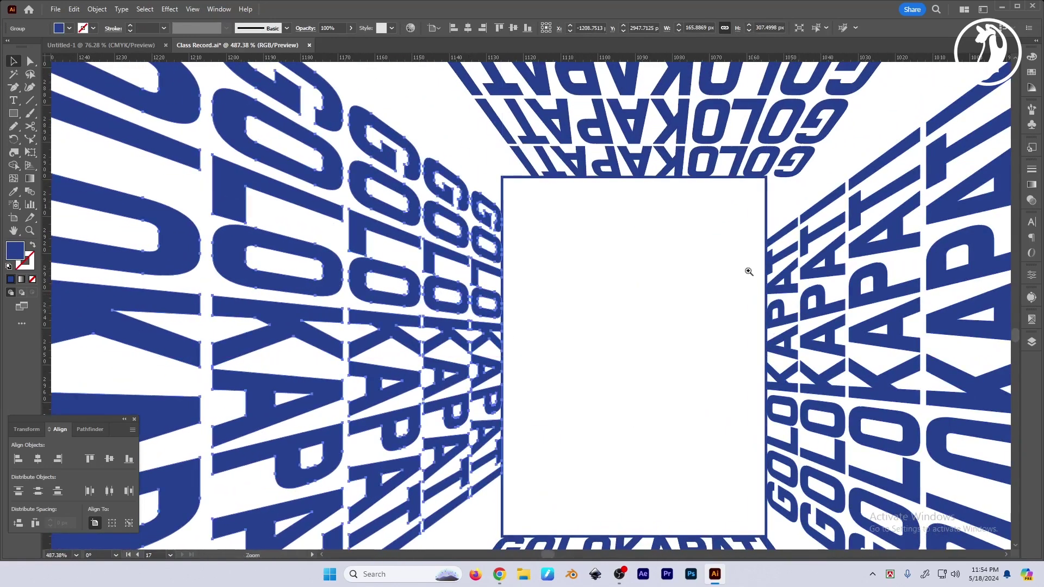
scroll(749, 272, "up", 3)
Step: Check the wall edges in Outline mode (Ctrl+Y) and nudge the wall slightly left
key("ctrl+y")
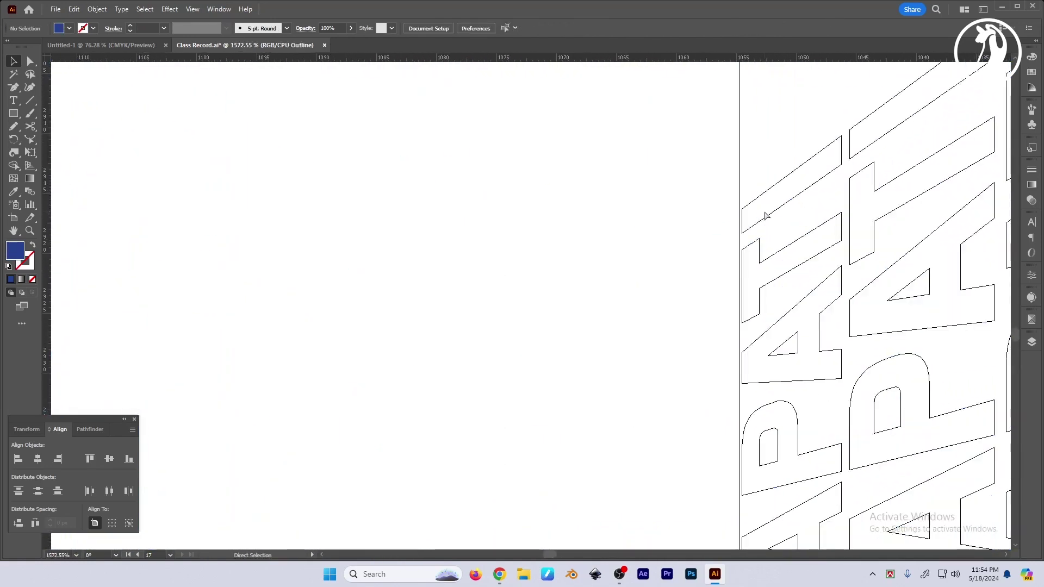
left_click_drag(605, 159, 919, 326)
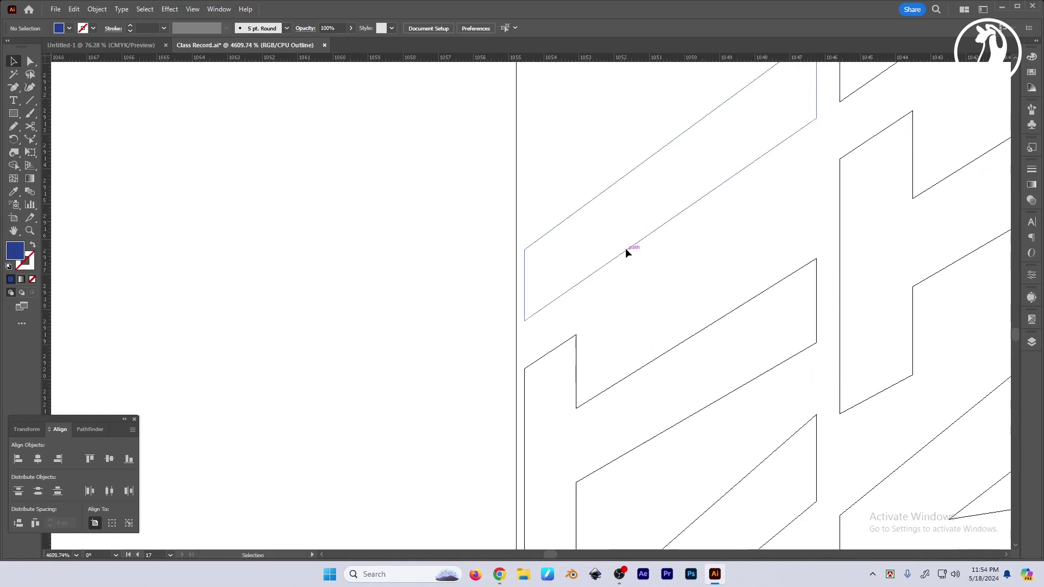
left_click_drag(625, 249, 620, 256)
key("ctrl+y")
scroll(665, 254, "down", 6)
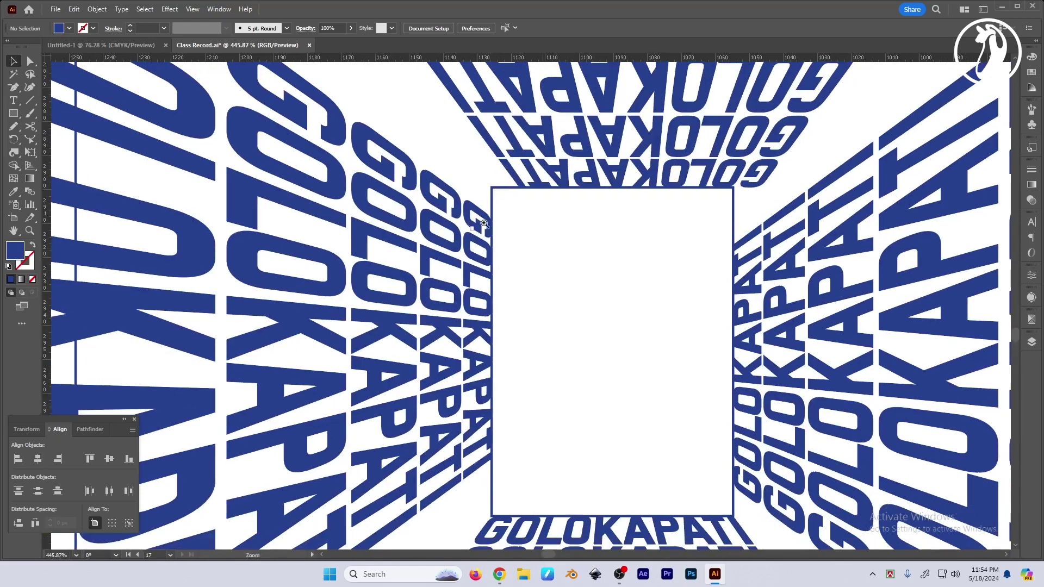
scroll(736, 314, "up", 6)
key("ctrl+y")
key("ctrl+y")
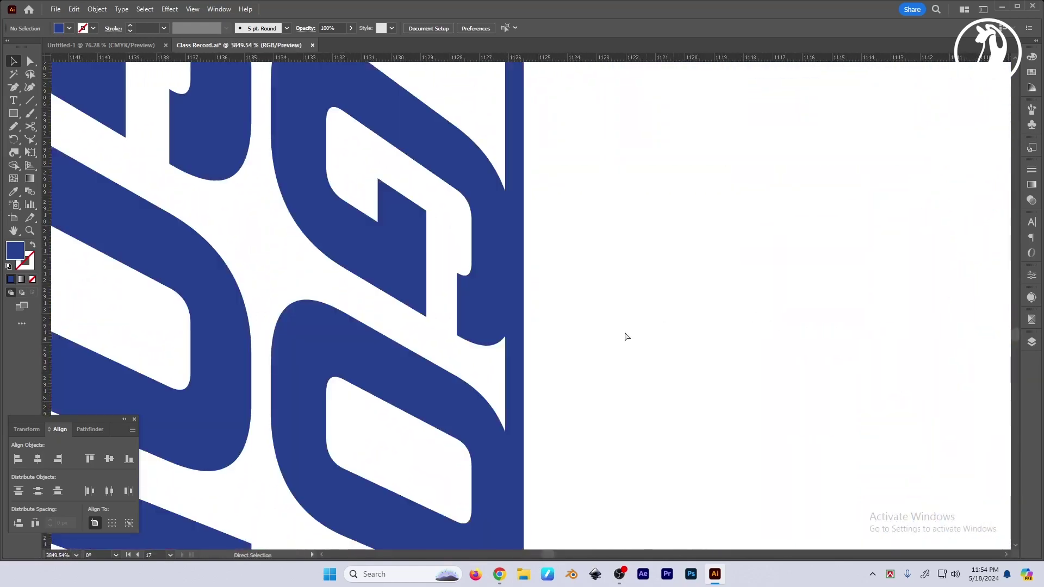
scroll(662, 329, "down", 10)
left_click_drag(816, 261, 700, 253)
scroll(700, 253, "down", 3)
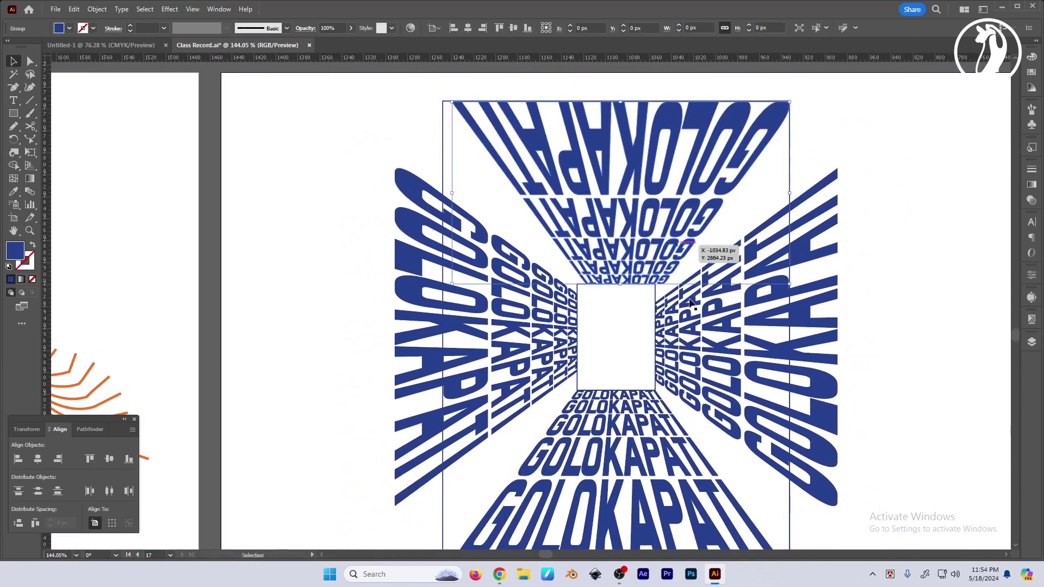
Step: Make the floor text the alignment key object, hide panels, and nudge the ceiling slightly left
left_click(670, 428)
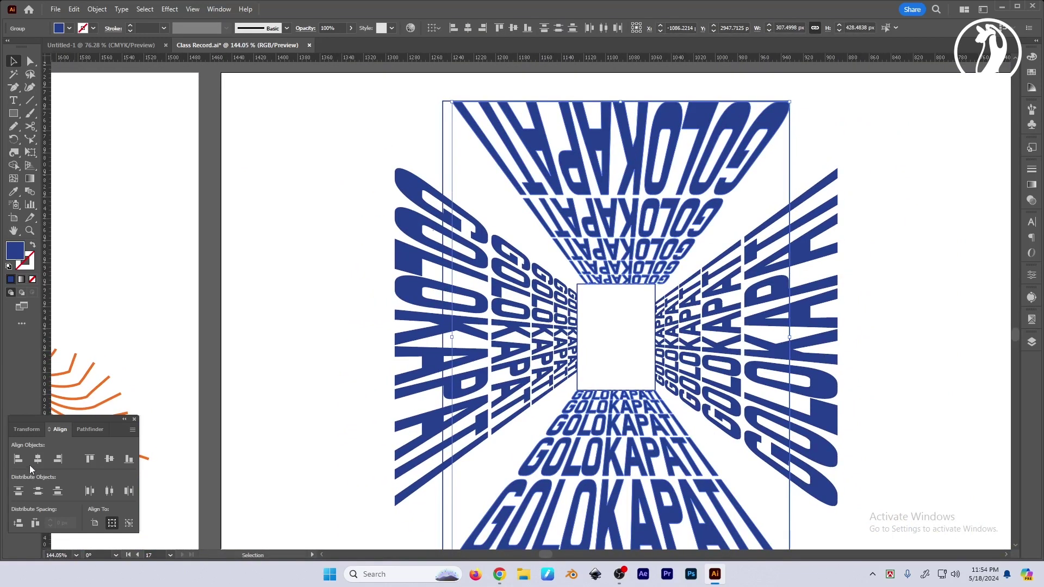
left_click(628, 446)
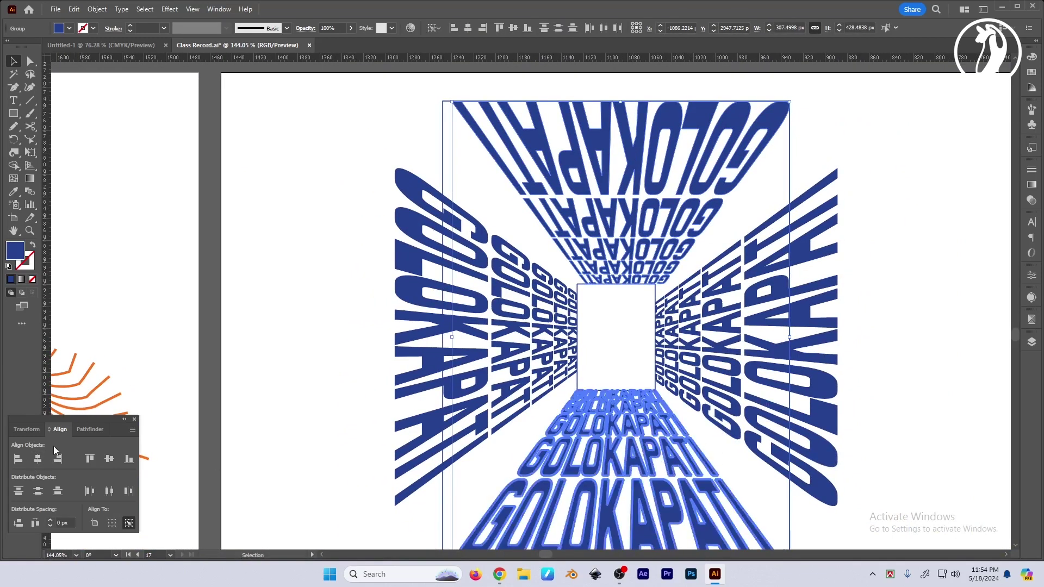
key("Tab")
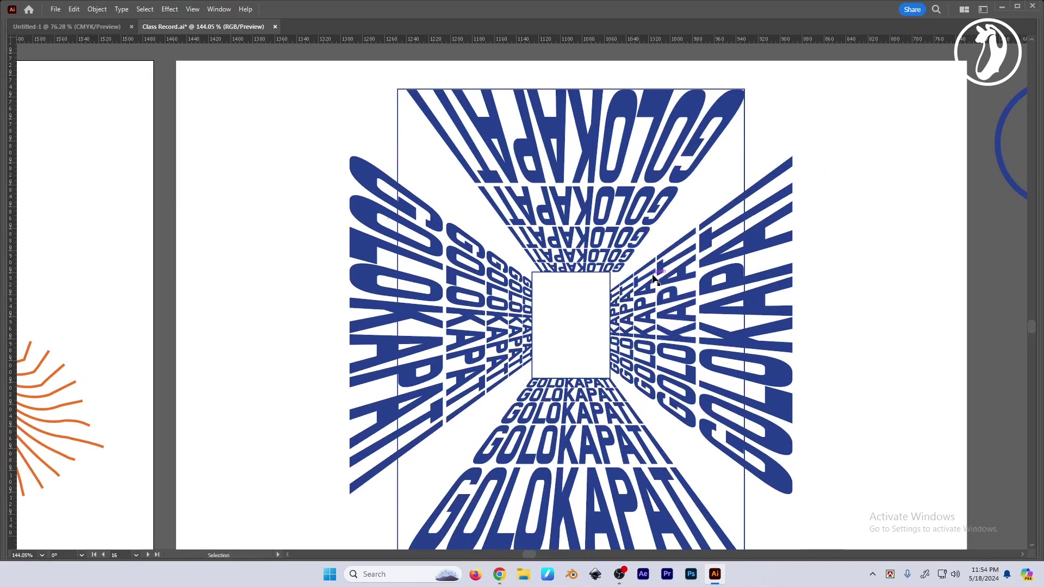
left_click(629, 223)
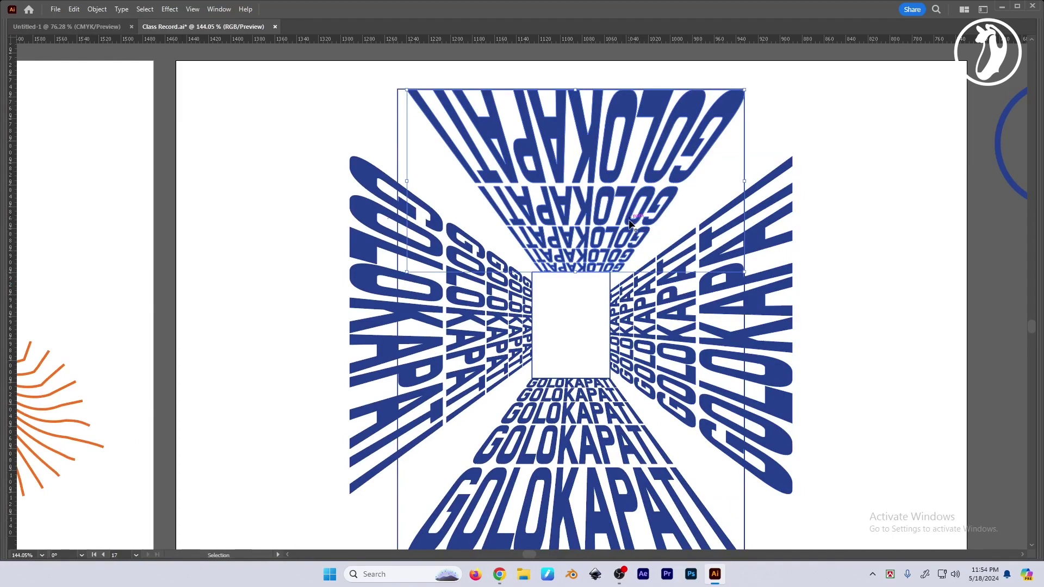
scroll(550, 328, "up", 5)
left_click_drag(560, 281, 531, 284)
scroll(532, 286, "down", 3)
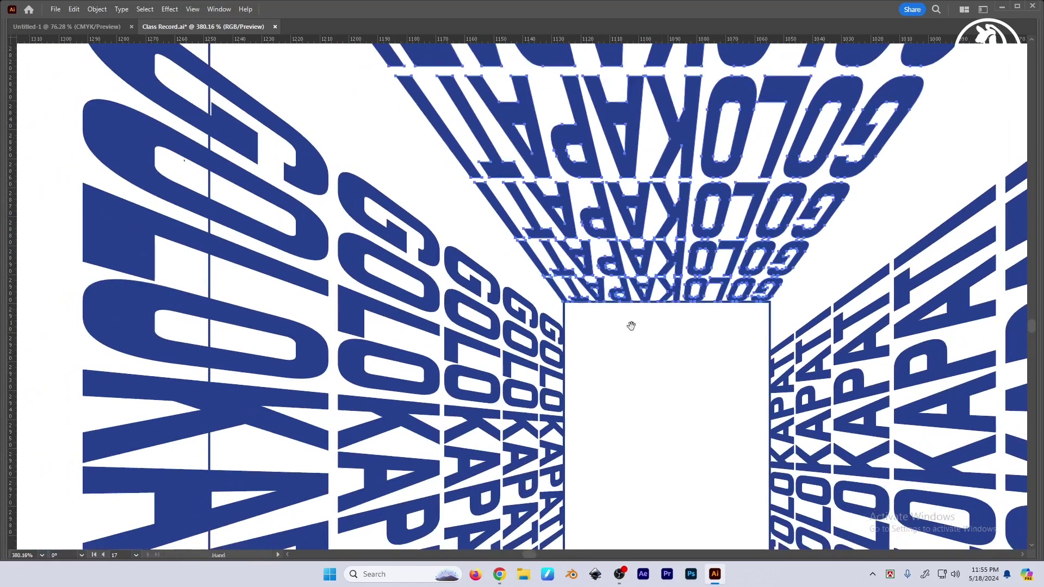
scroll(629, 326, "down", 2)
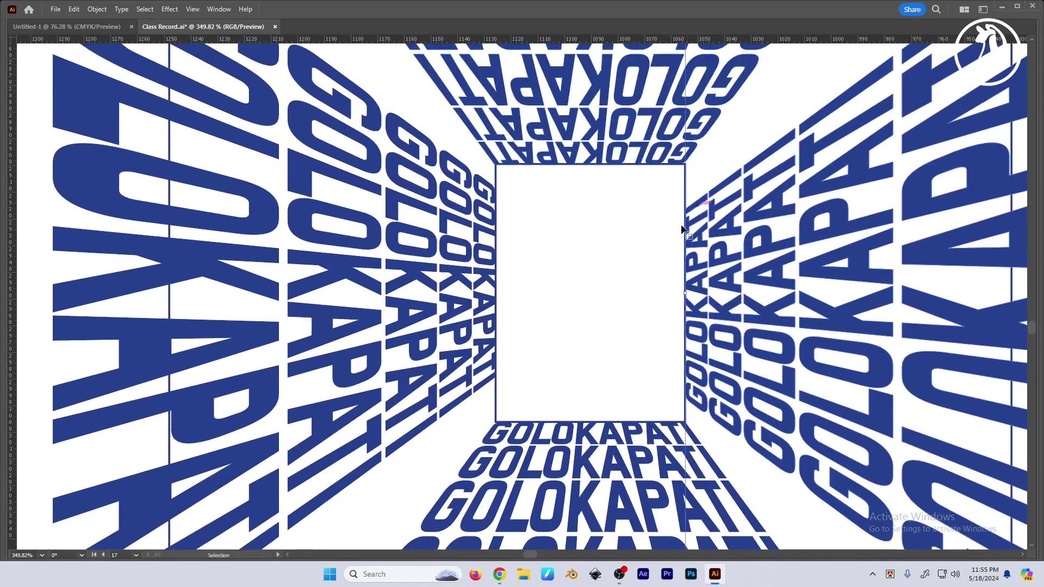
scroll(683, 226, "down", 2)
scroll(683, 226, "down", 2)
Step: Add a horizontal ruler guide at the centre box's lower edge
left_click_drag(524, 37, 566, 359)
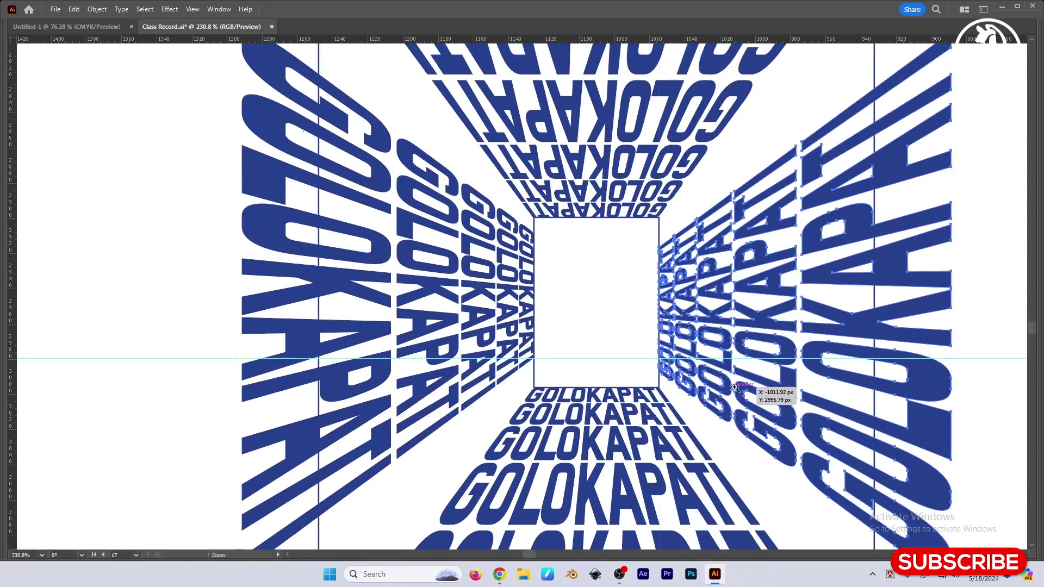
scroll(567, 363, "up", 3)
scroll(381, 399, "up", 2)
scroll(397, 334, "up", 1)
scroll(397, 334, "up", 6)
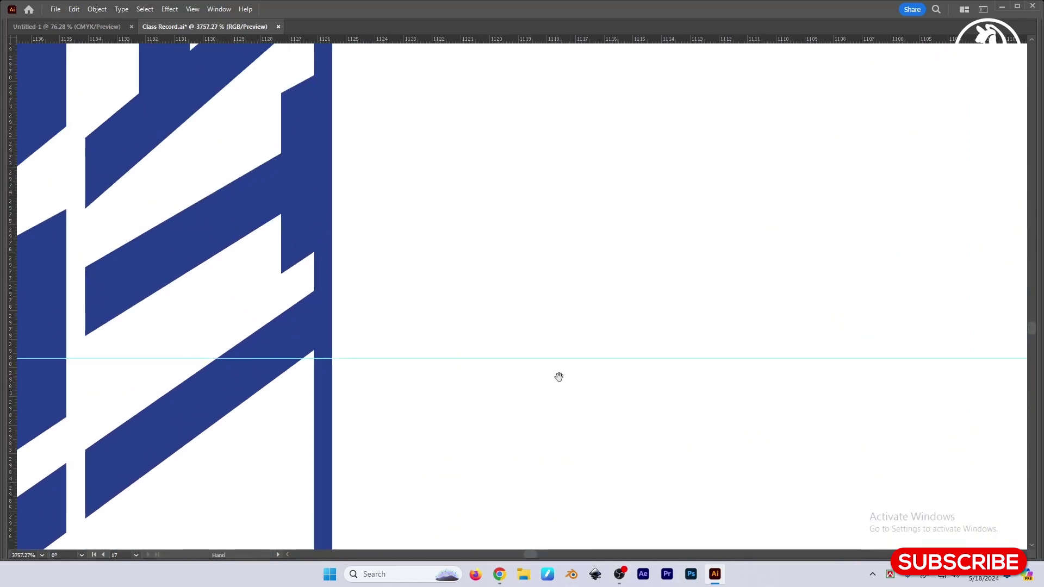
mouse_move(557, 358)
left_mouse_down()
mouse_move(465, 55)
mouse_move(462, 350)
left_mouse_up()
scroll(626, 258, "down", 5)
scroll(625, 257, "down", 1)
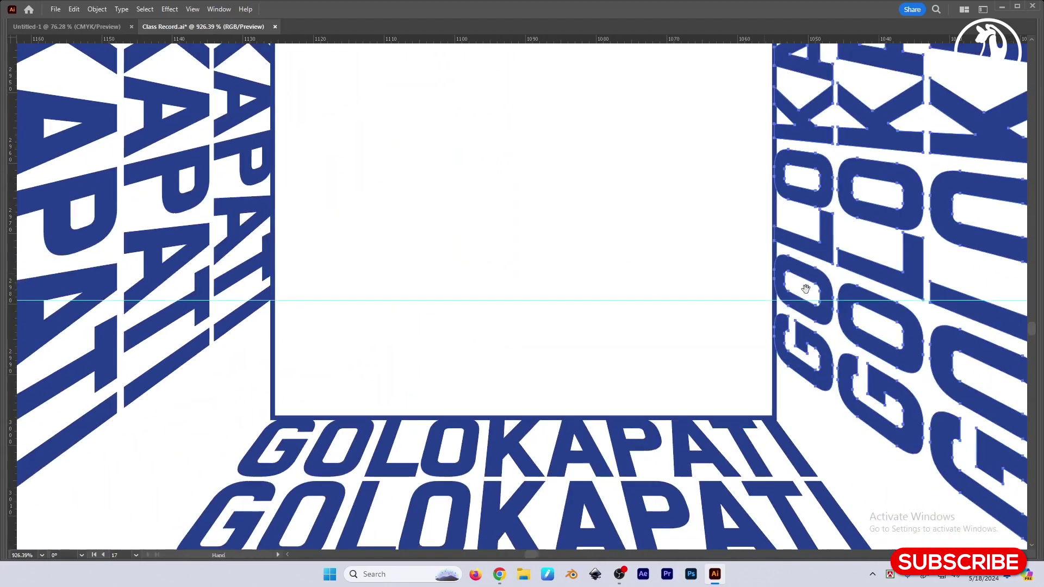
scroll(701, 402, "up", 2)
Step: Raise the right wall text slightly so it sits flush with the box corner
left_click_drag(685, 397, 687, 330)
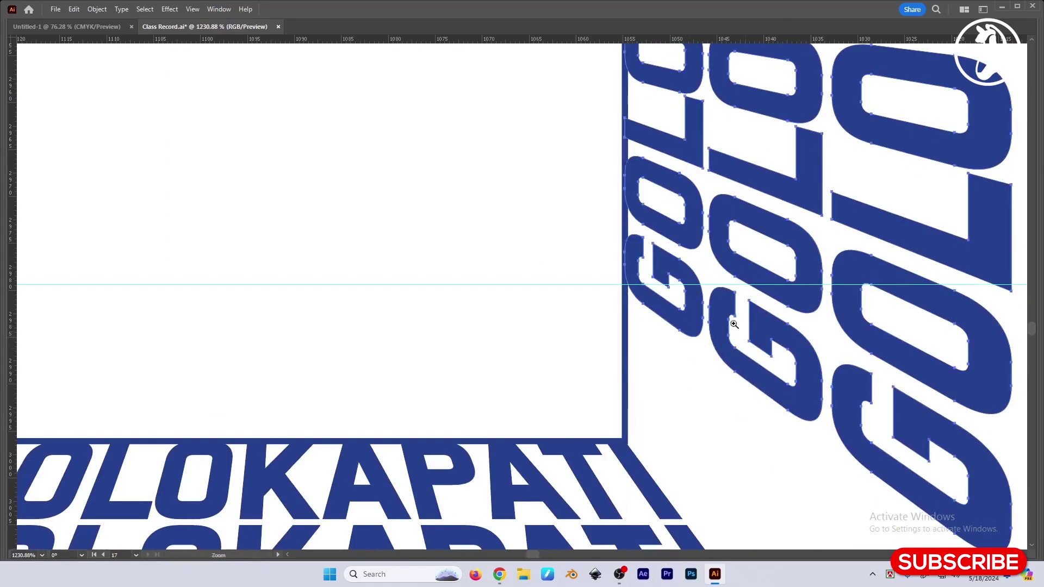
scroll(631, 300, "down", 5)
scroll(631, 300, "down", 2)
scroll(576, 294, "down", 2)
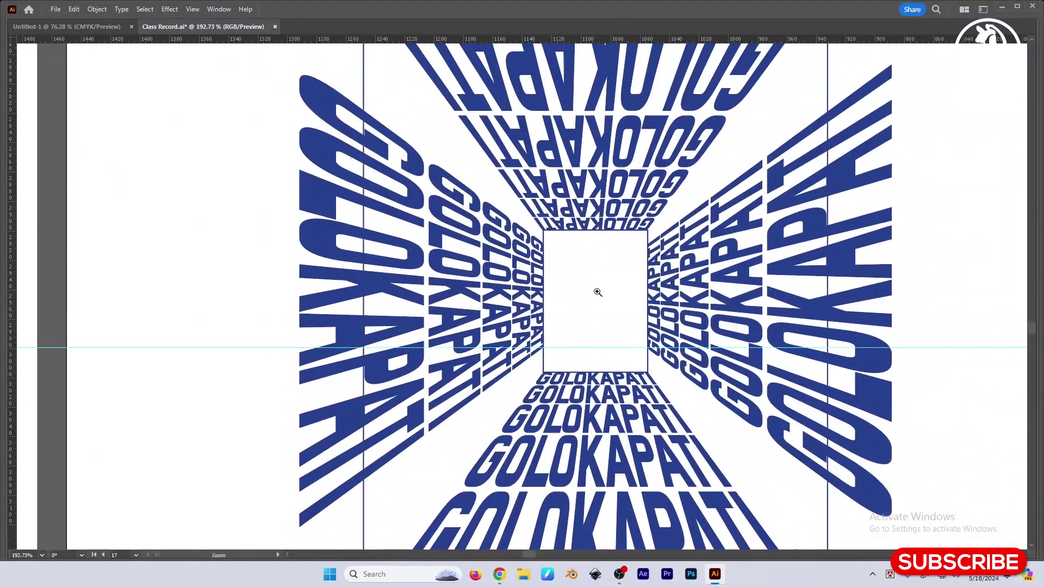
scroll(571, 303, "down", 2)
scroll(877, 310, "down", 1)
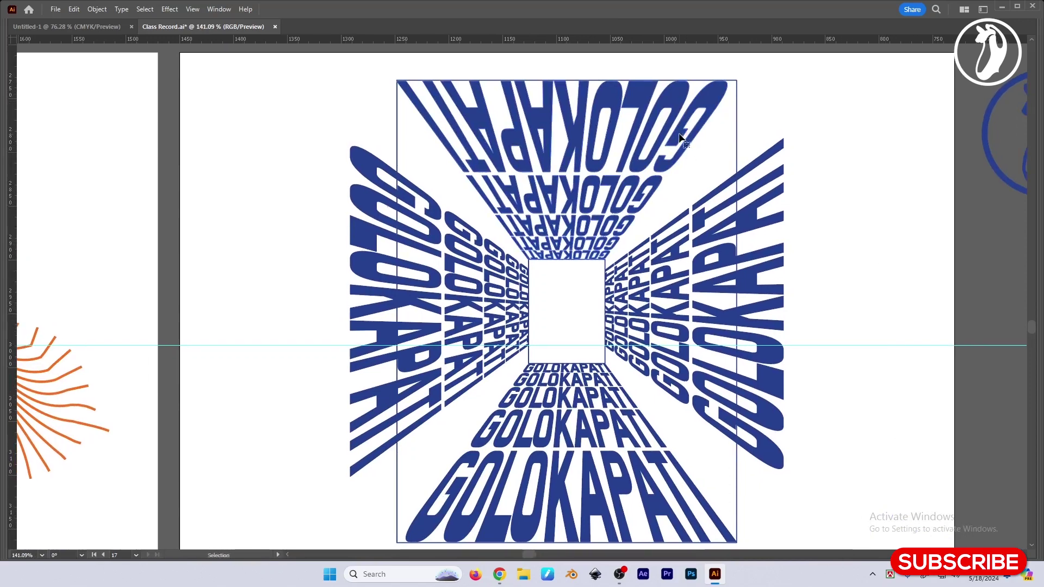
Step: Narrow the right and left GOLOKAPATI walls inward from their outer edges
left_click(569, 247)
left_click(723, 289)
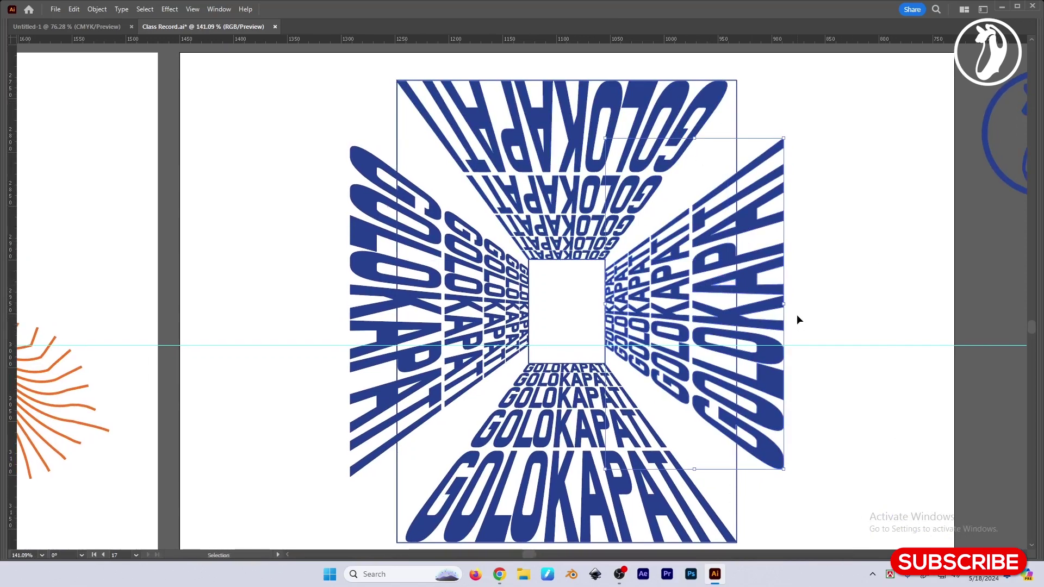
left_click_drag(783, 303, 737, 308)
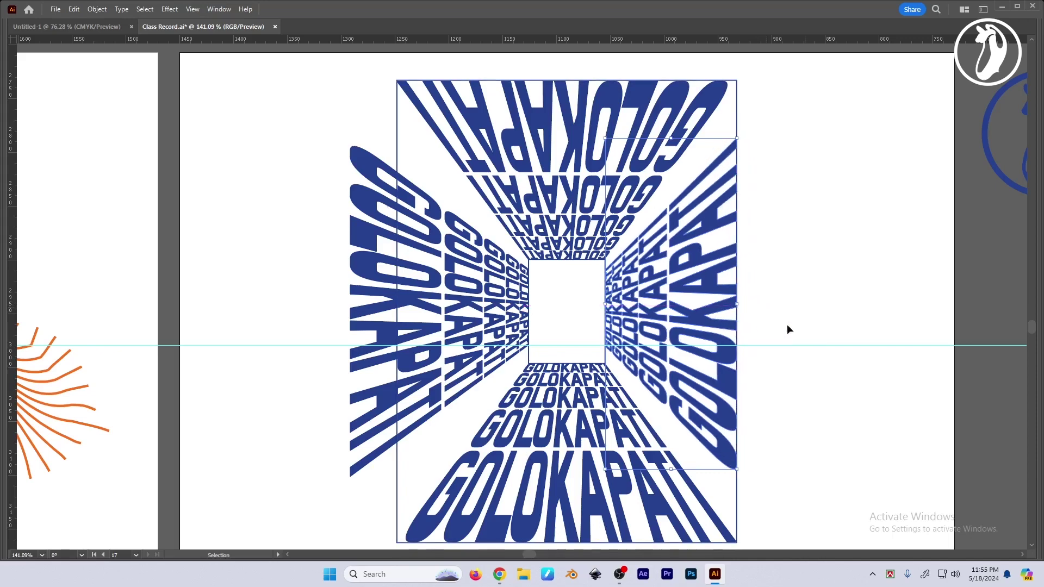
left_click(373, 285)
left_click_drag(353, 311, 398, 307)
left_click(742, 343)
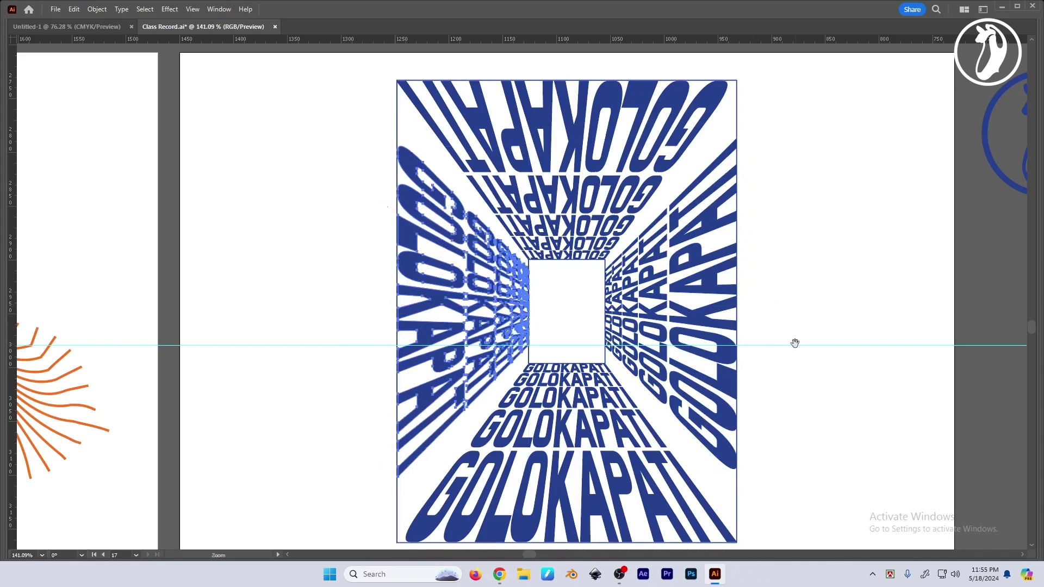
Step: Zoom in on the inner square and line up the right wall with it
scroll(788, 332, "down", 1)
left_click_drag(833, 289, 838, 261)
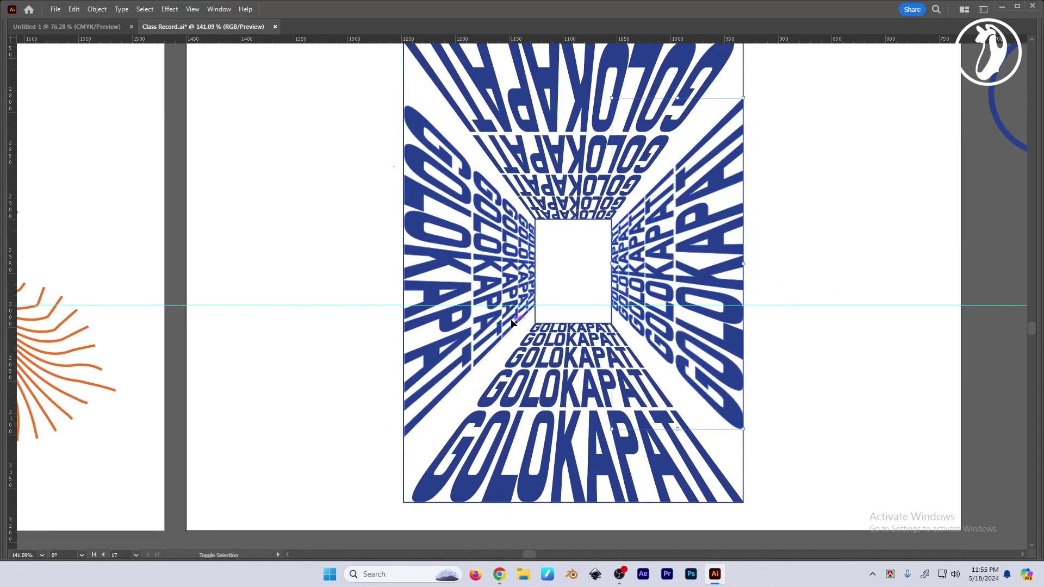
key("z")
left_click_drag(637, 311, 730, 303)
key("v")
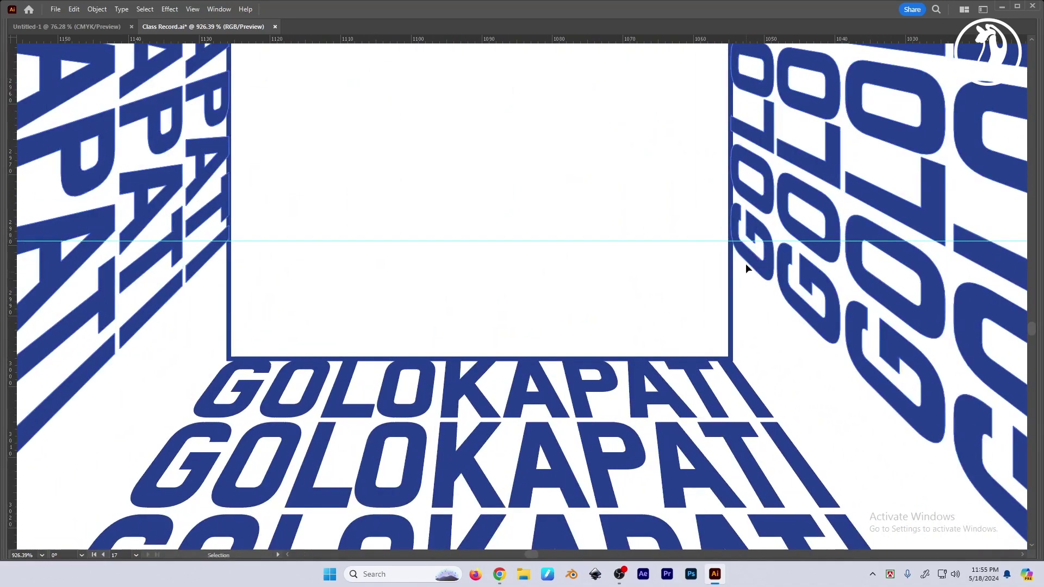
left_click_drag(746, 263, 751, 371)
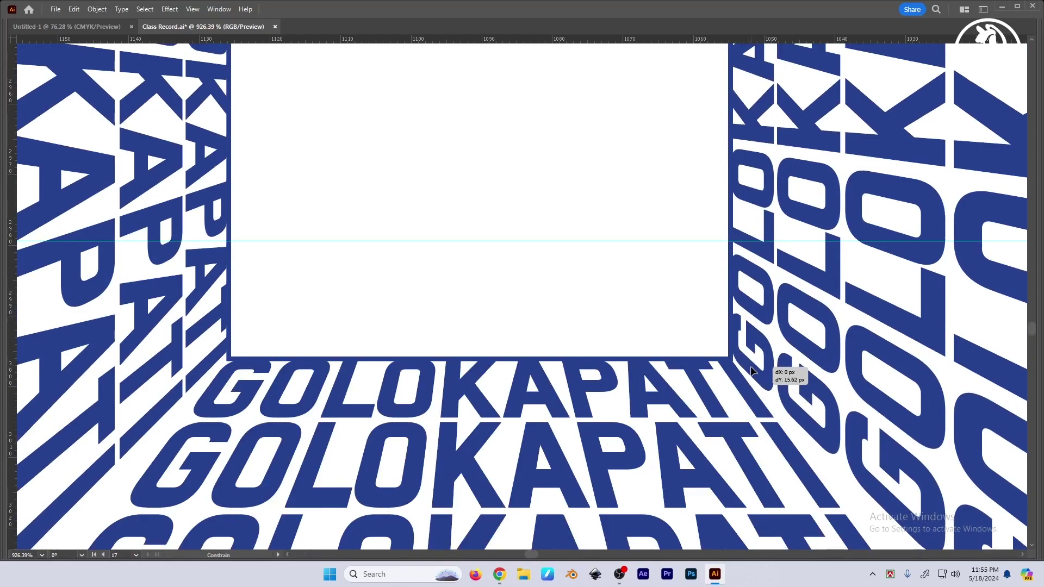
Step: Stretch the side walls down to the poster's bottom edge
scroll(691, 333, "down", 6)
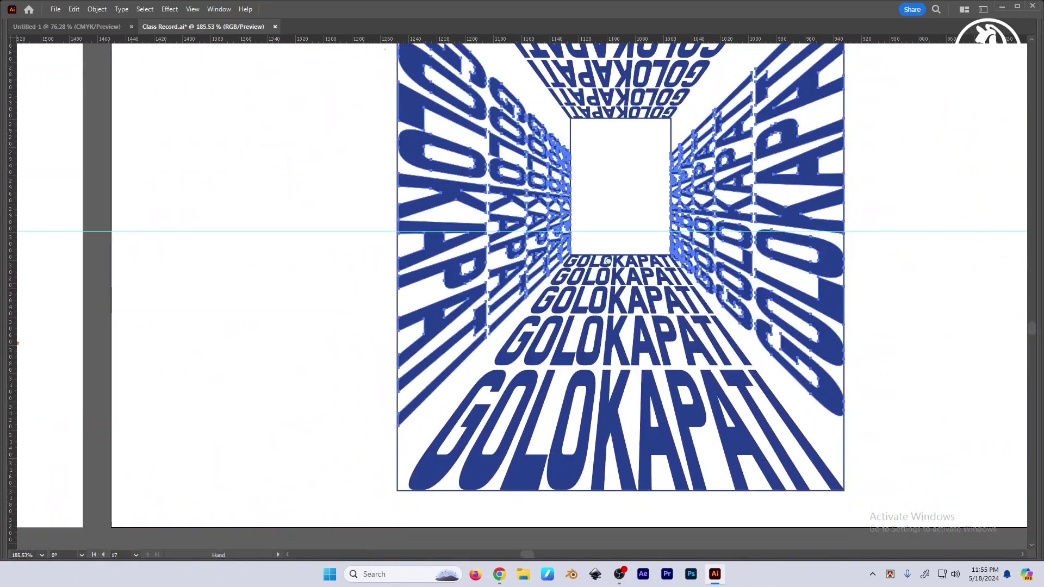
scroll(608, 261, "down", 2)
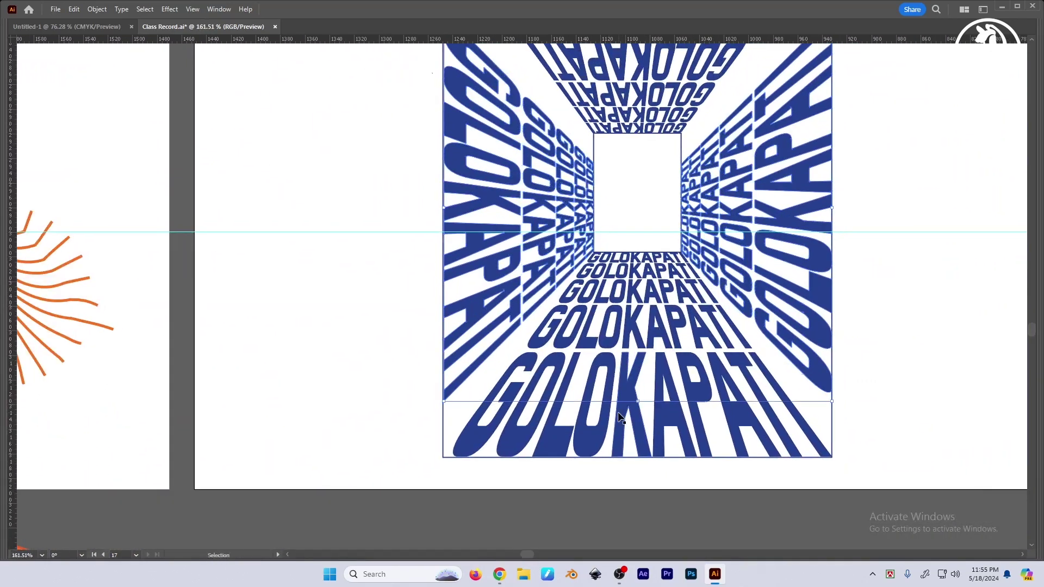
left_click_drag(638, 404, 649, 447)
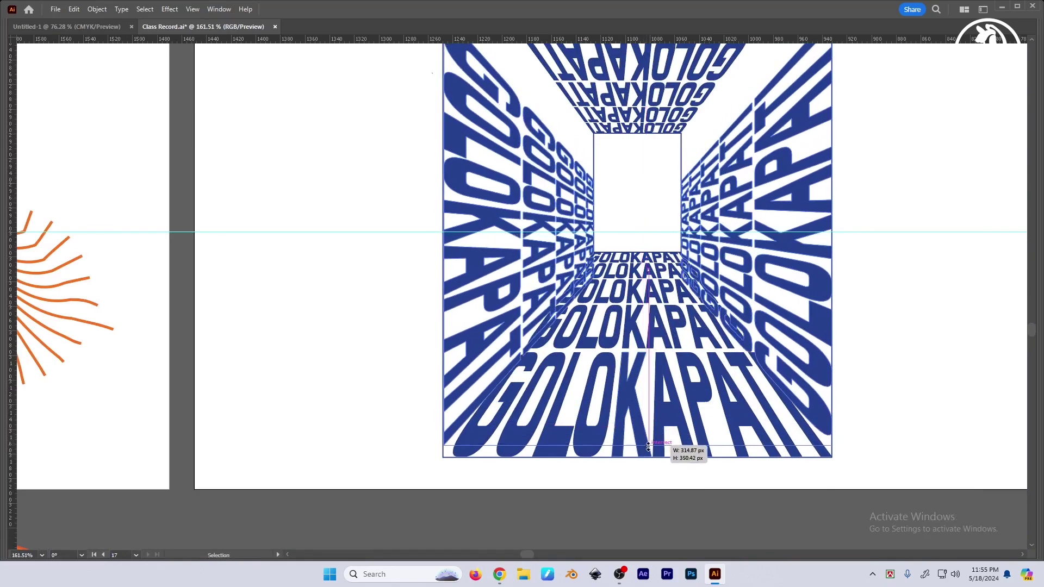
scroll(633, 217, "up", 3)
scroll(633, 159, "down", 1)
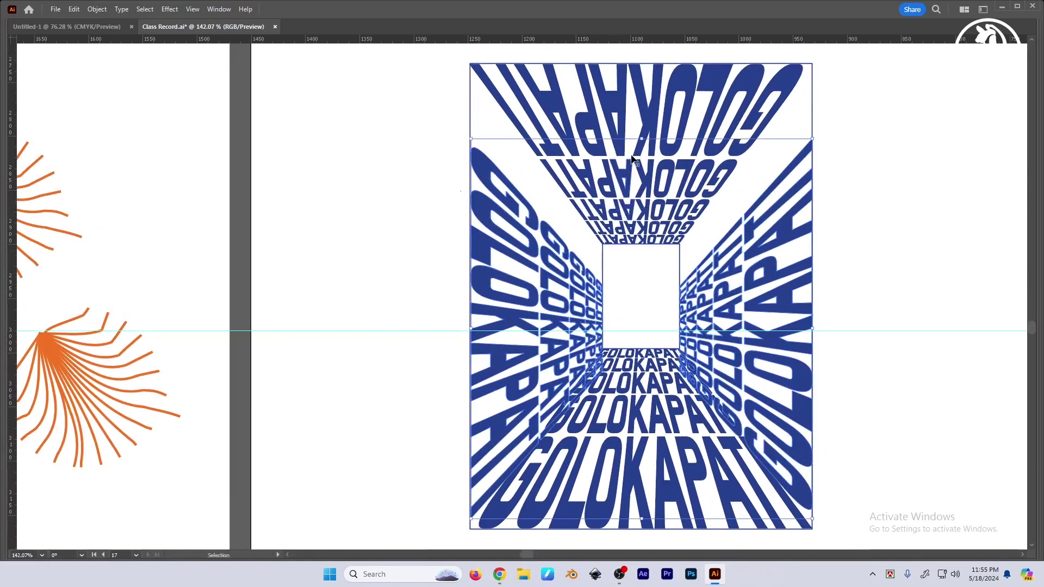
Step: Stretch the side GOLOKAPATI text walls up to the poster's top edge
left_click_drag(642, 138, 636, 74)
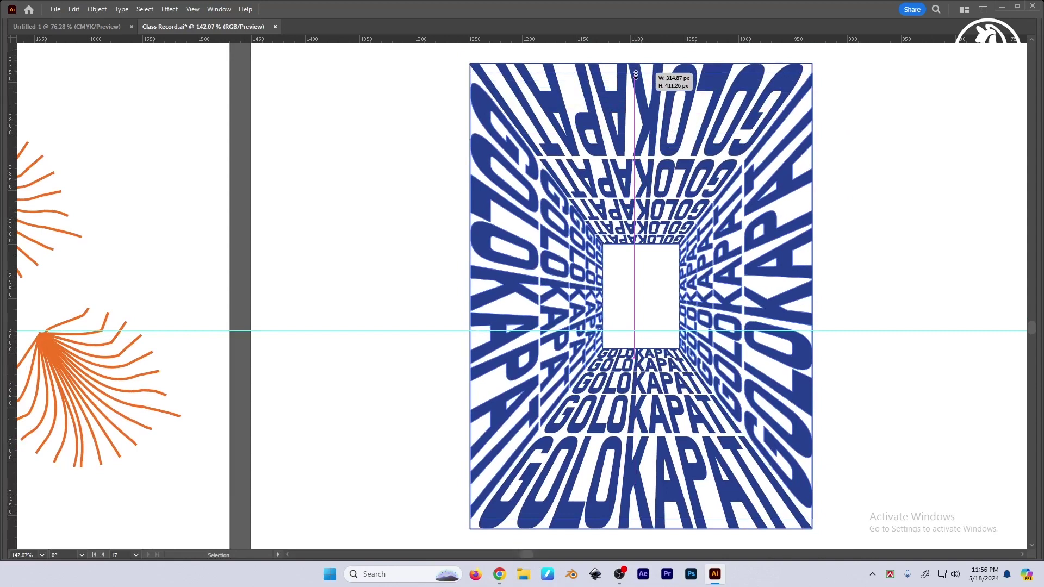
scroll(636, 74, "down", 1)
key("a")
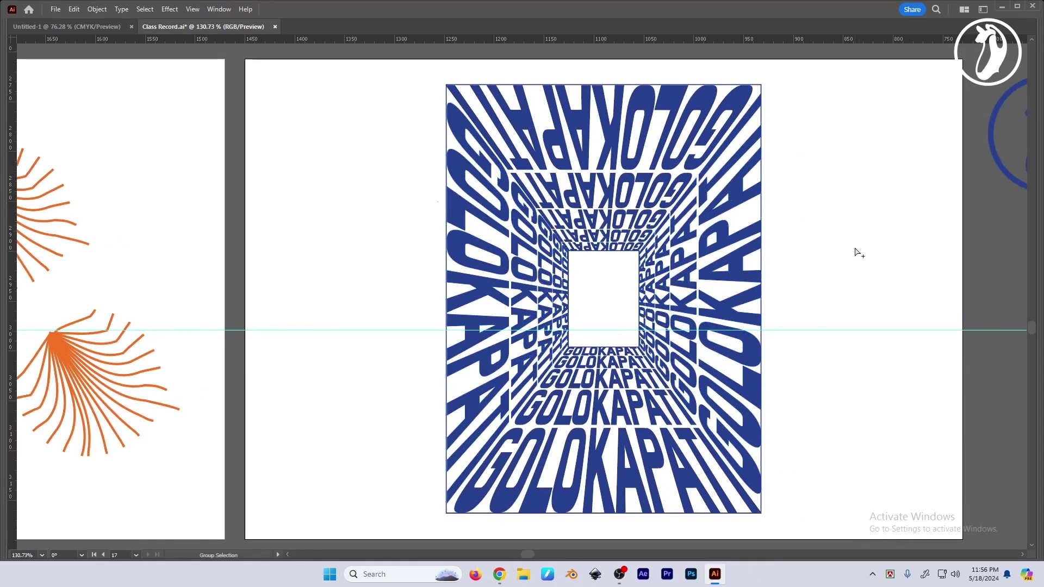
key("v")
left_click_drag(859, 263, 850, 264)
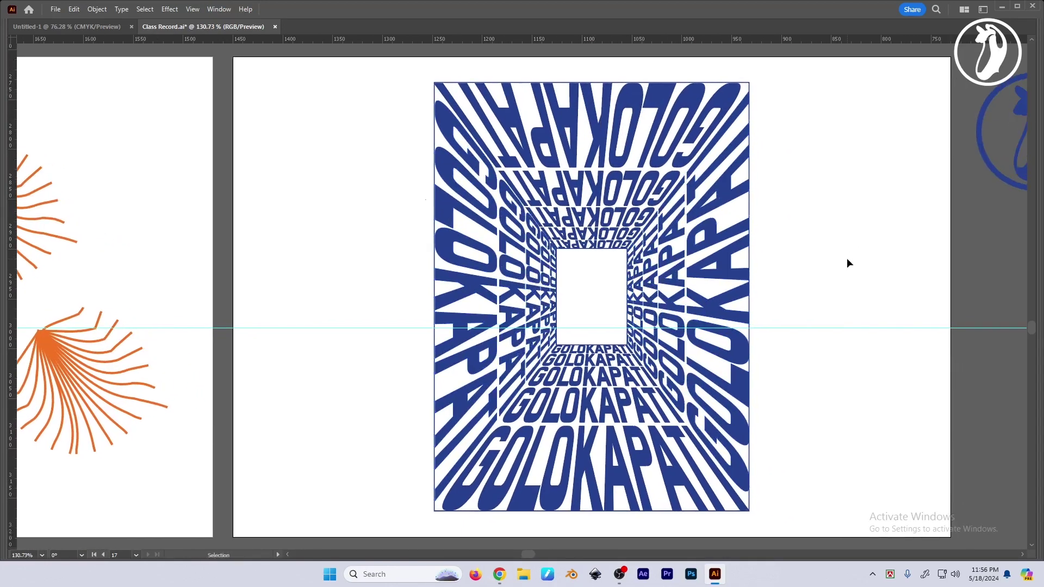
Step: Hide the cyan guide line and delete the upside-down top text wall
right_click(912, 399)
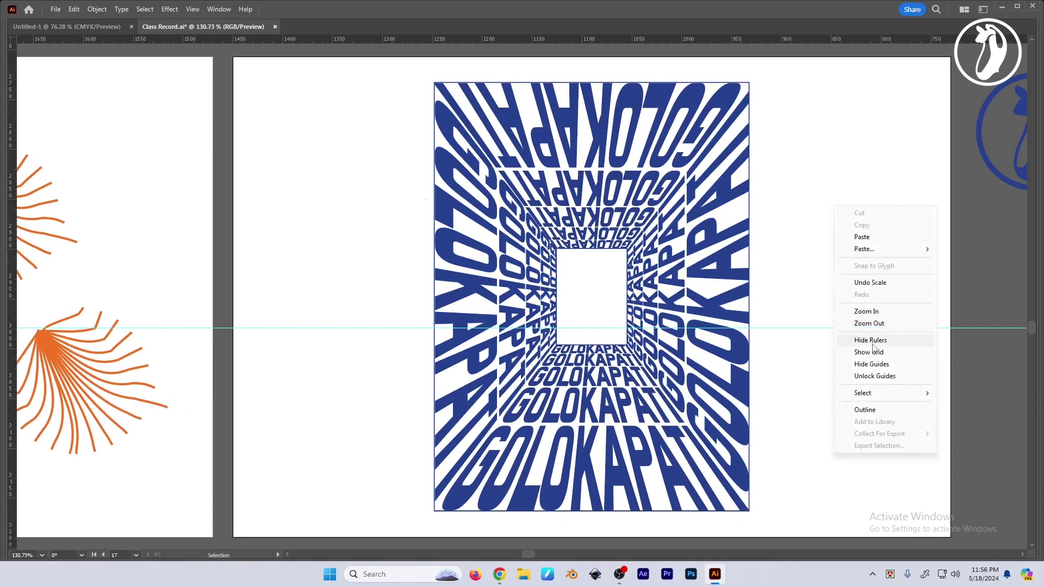
left_click(876, 376)
key("Delete")
mouse_move(811, 263)
left_mouse_down()
mouse_move(861, 364)
mouse_move(877, 355)
left_mouse_up()
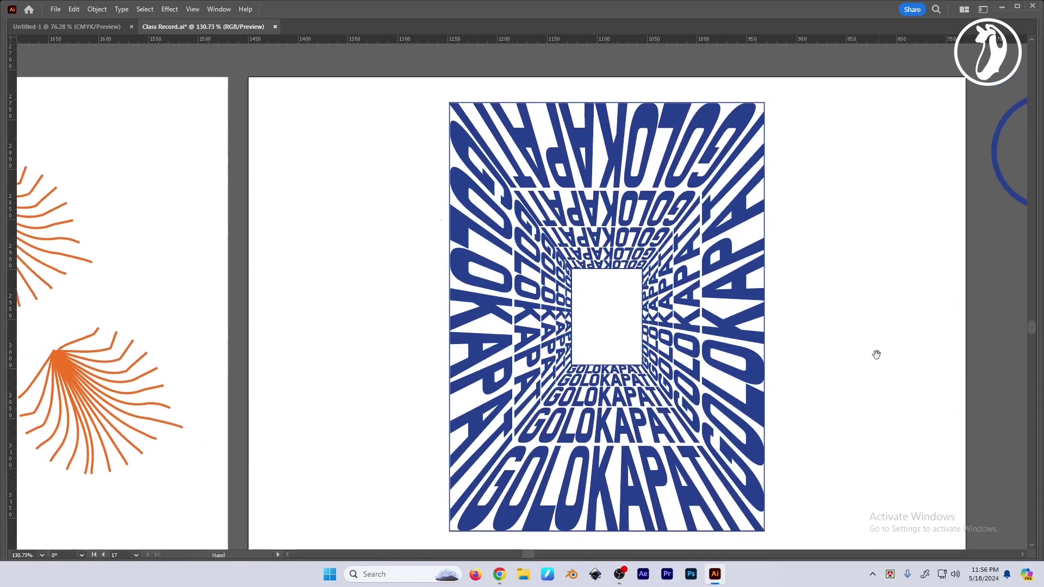
Step: Undo and redo the top wall removal, leaving the top wall restored, and show the panels again
key("ctrl+z")
key("ctrl+z")
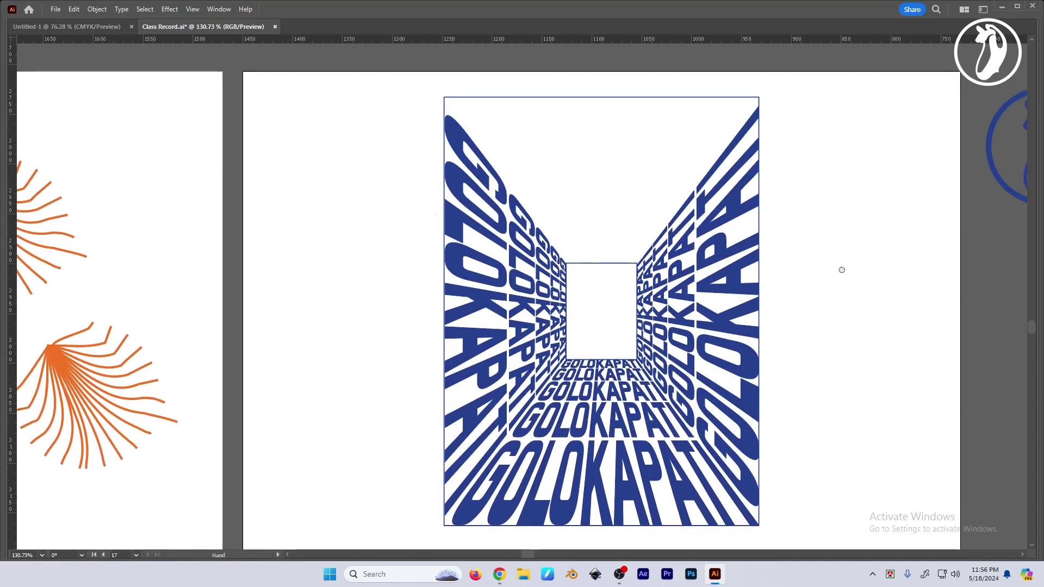
left_click_drag(842, 270, 835, 270)
key("ctrl+shift+z")
key("ctrl+z")
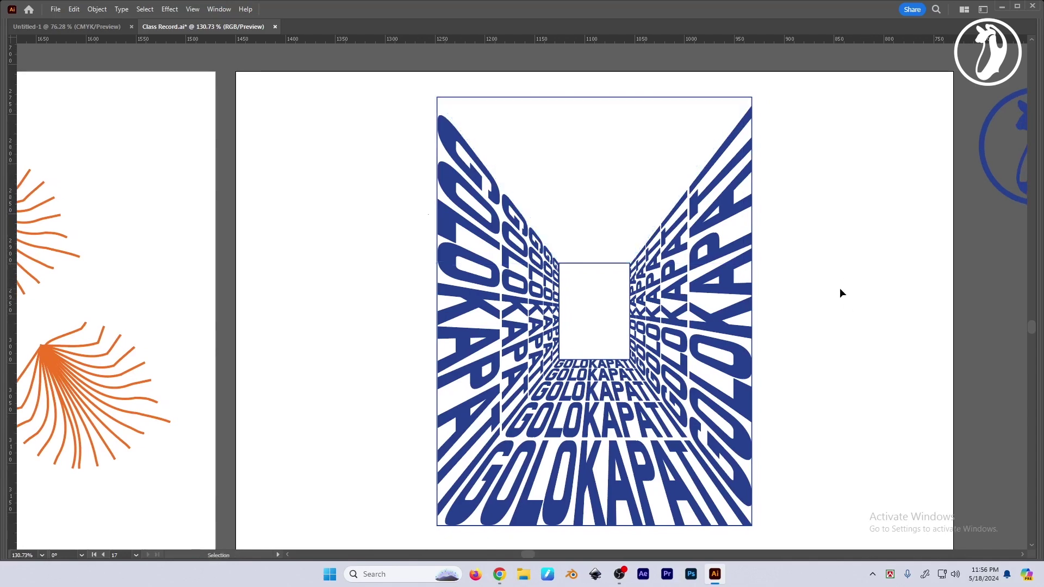
key("ctrl+shift+z")
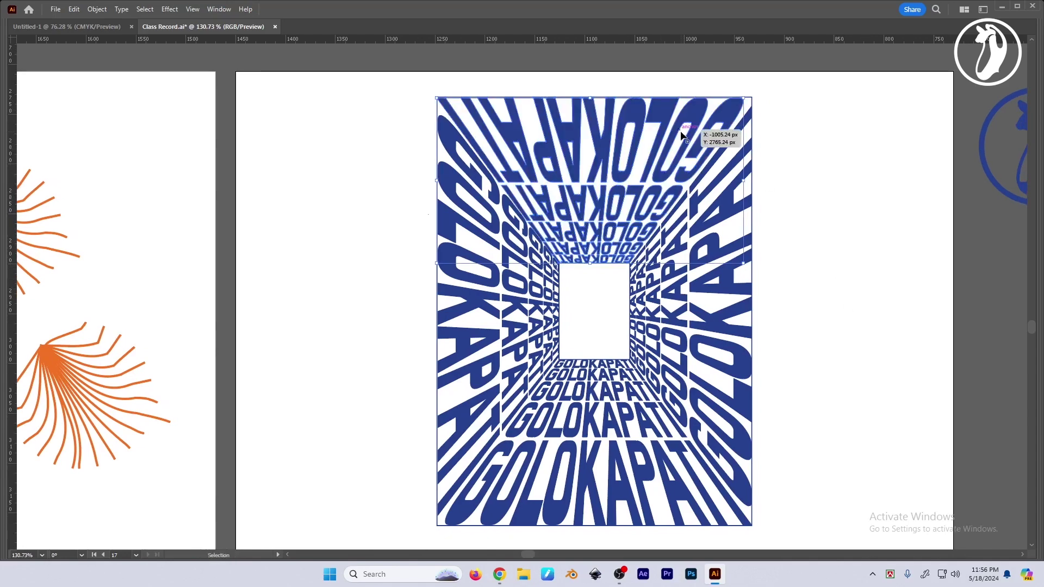
key("Tab")
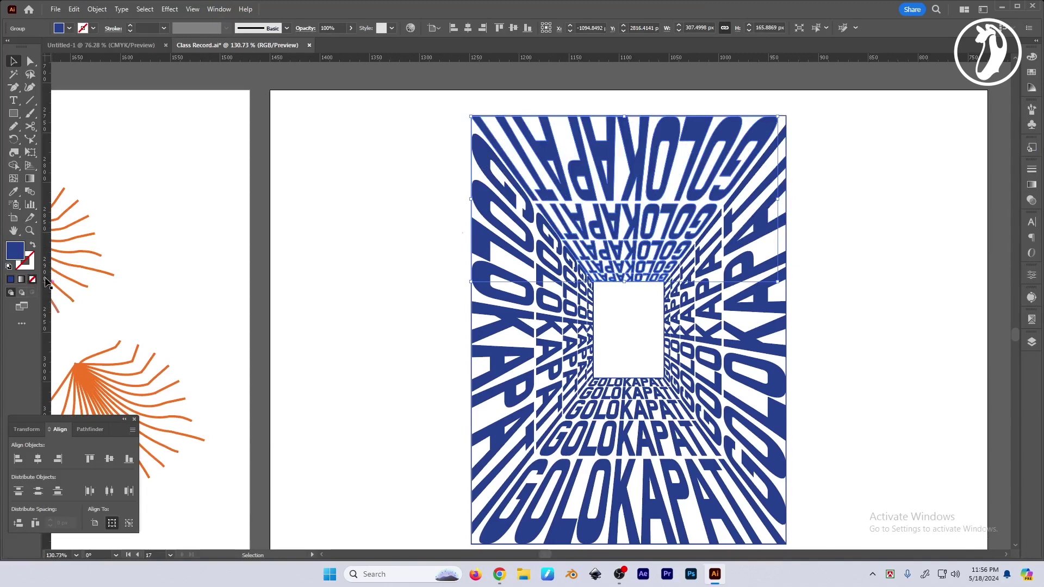
Step: Fill the outer frame rectangle with light sky blue by moving its stroke colour to fill and adjusting CMYK sliders
key("ctrl+z")
left_click(758, 117)
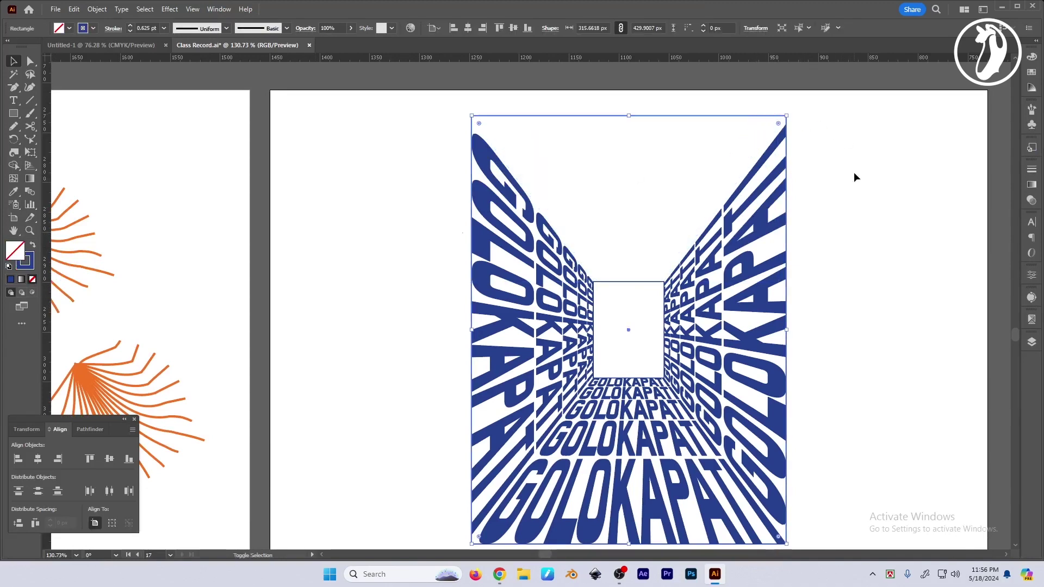
key("shift+x")
key("F6")
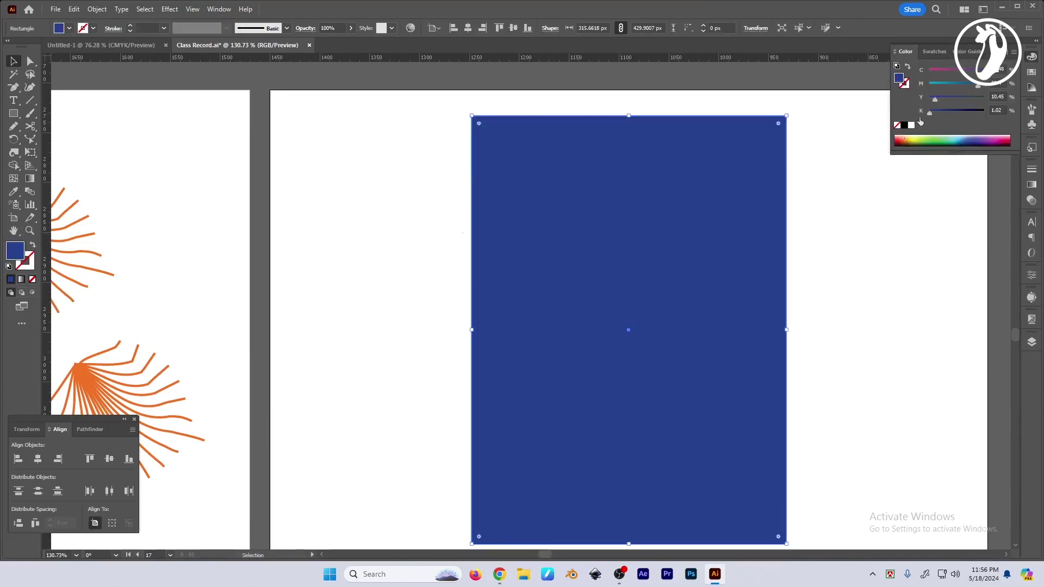
left_click_drag(935, 99, 928, 112)
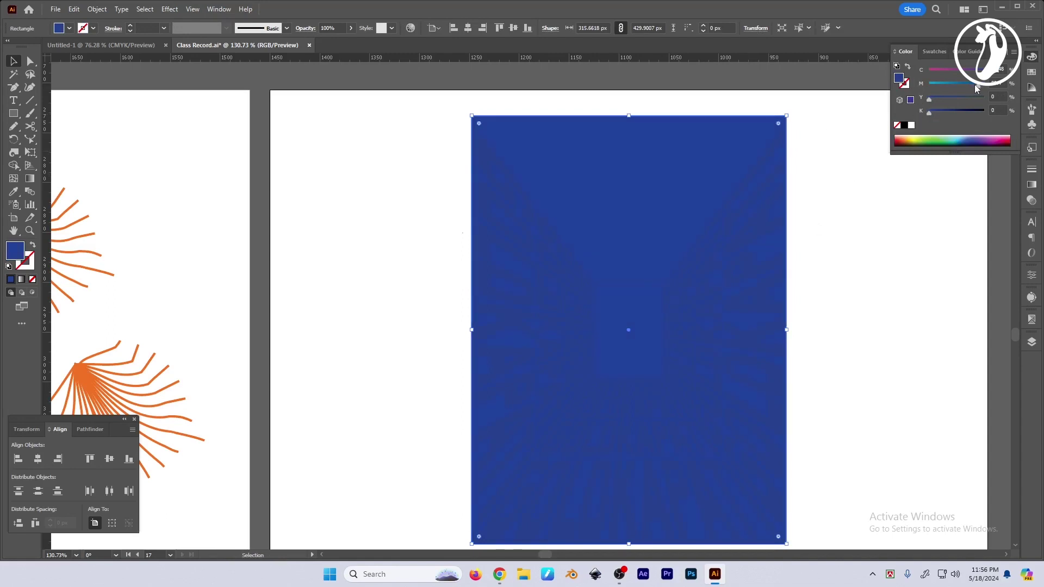
left_click_drag(976, 85, 925, 85)
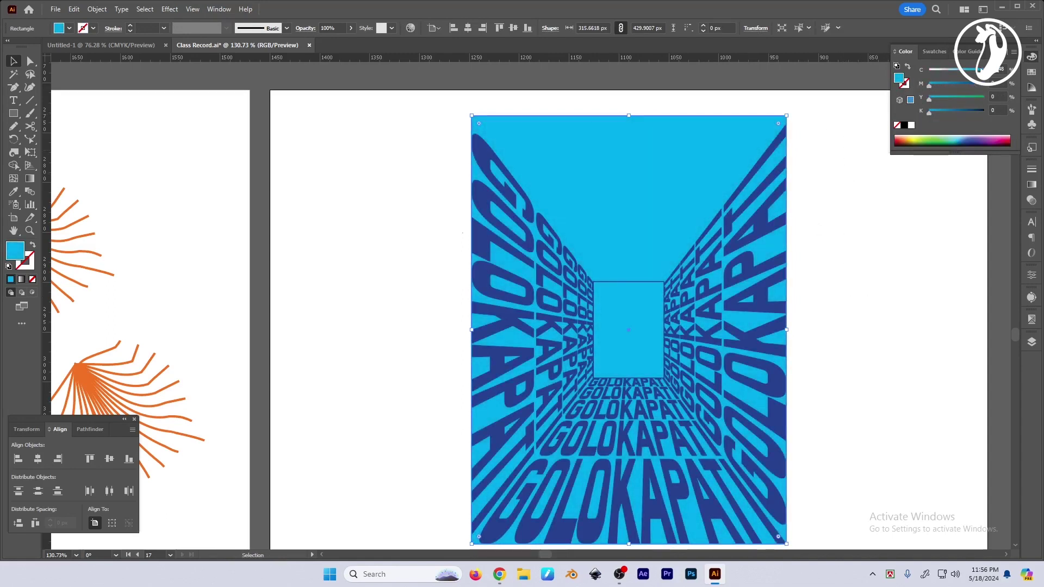
left_click_drag(979, 70, 956, 71)
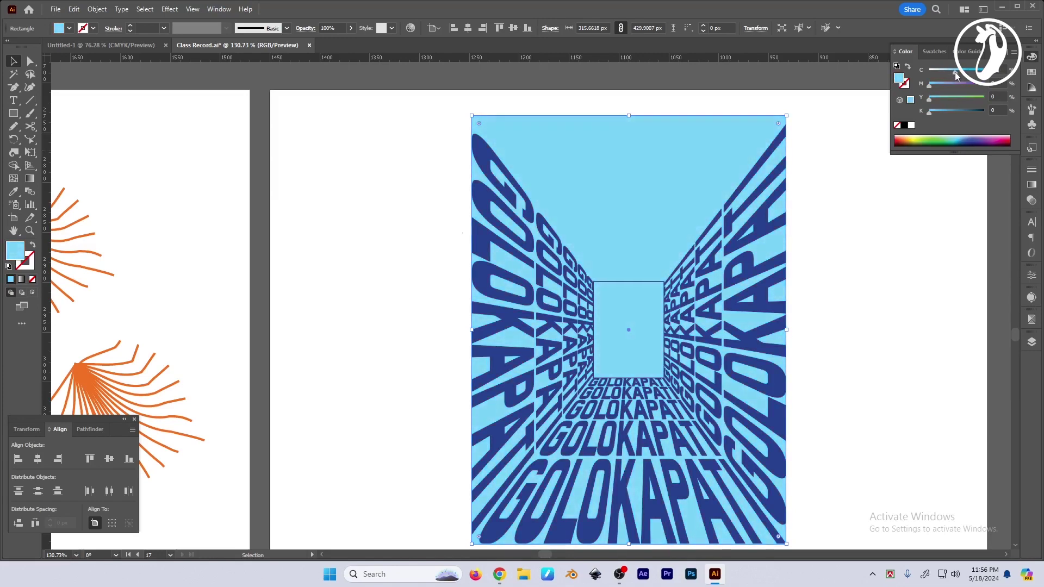
left_click(866, 277)
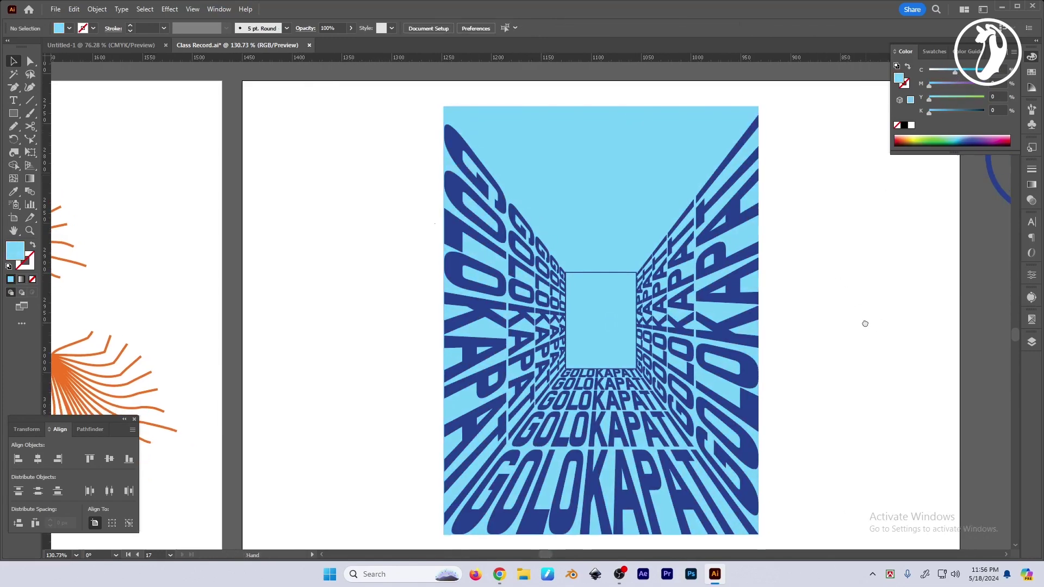
Step: Zoom in on the tunnel's inner square to check the new background
scroll(859, 331, "down", 1)
left_click(613, 304)
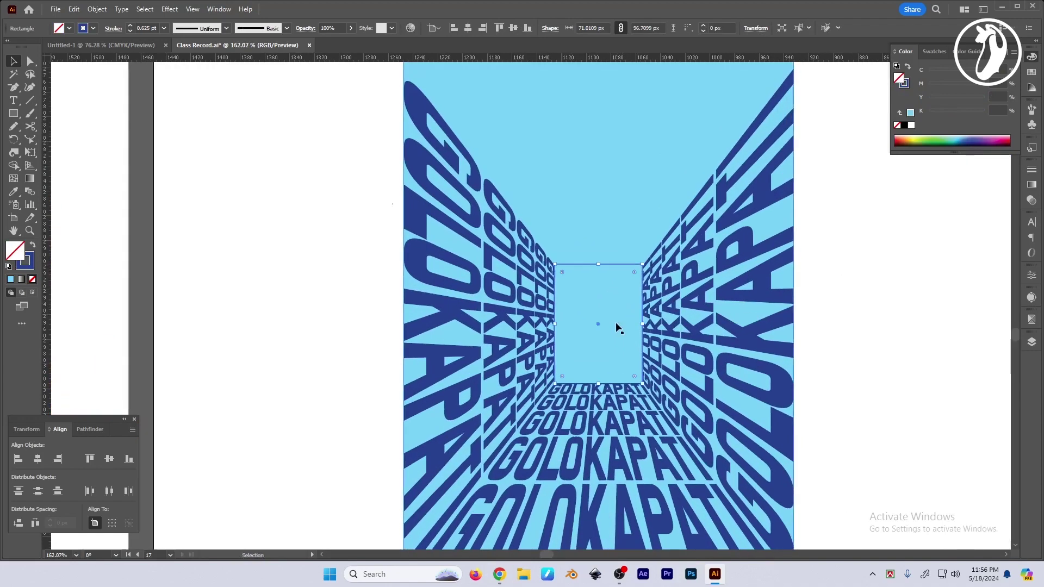
left_click(926, 338)
scroll(840, 333, "down", 2, "alt")
scroll(834, 345, "down", 1, "alt")
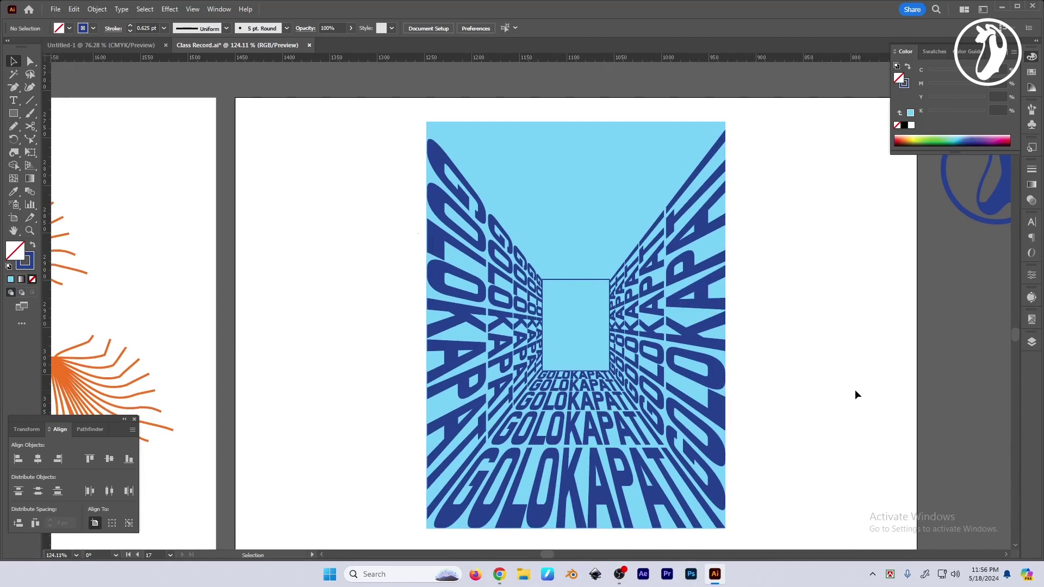
scroll(855, 390, "down", 1, "alt")
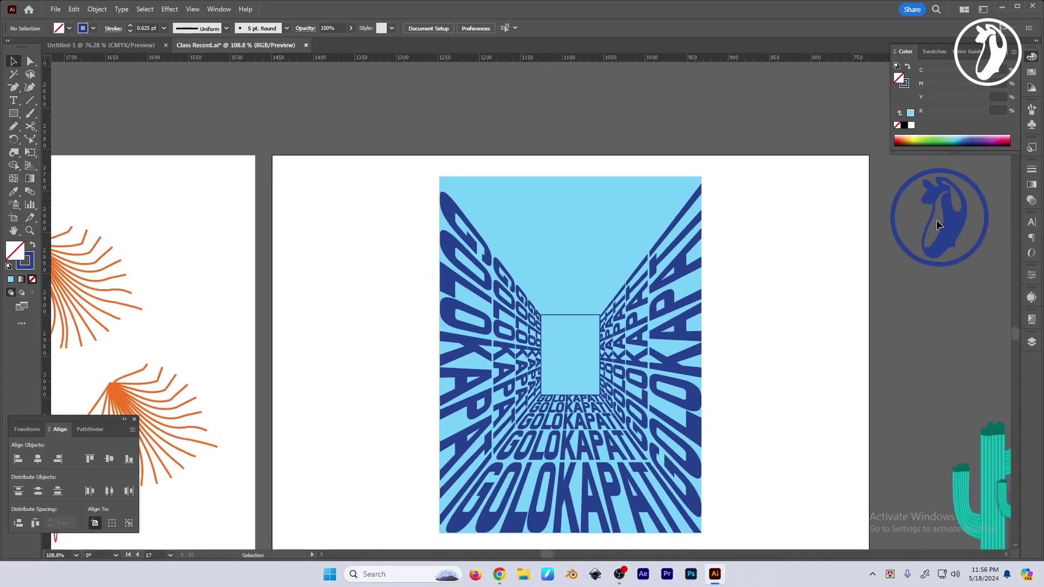
Step: Place the circular logo at the poster's top and centre it horizontally with the background
left_click_drag(941, 218, 586, 243)
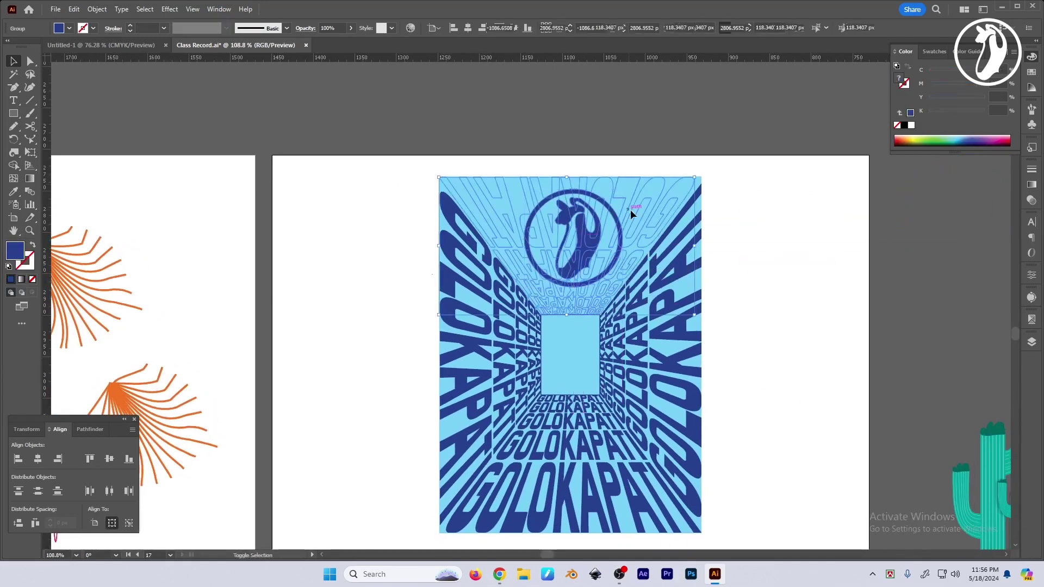
left_click(631, 210)
left_click(767, 231)
left_click(595, 233)
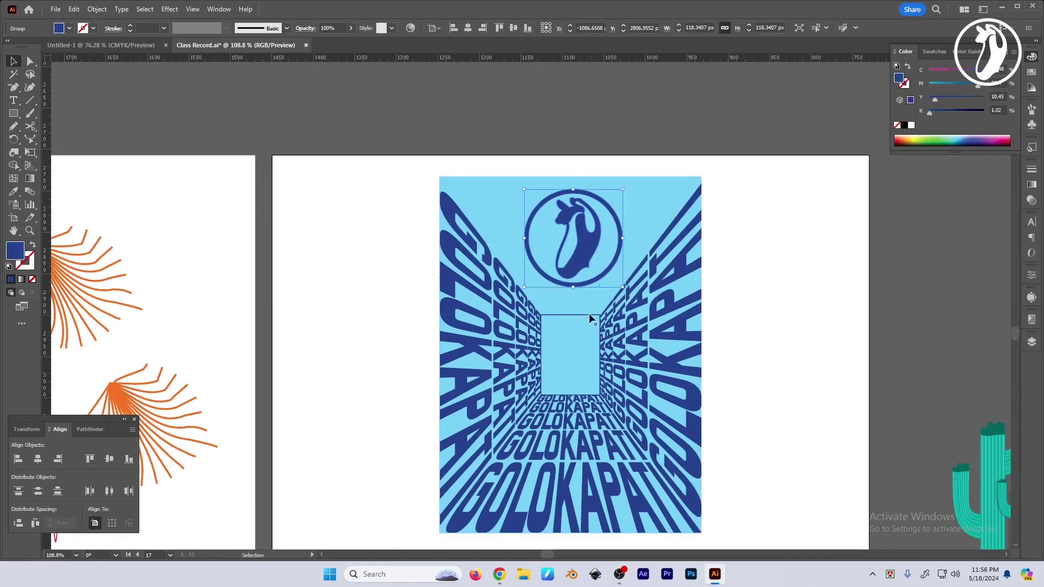
left_click(583, 338, "shift")
left_click(467, 31)
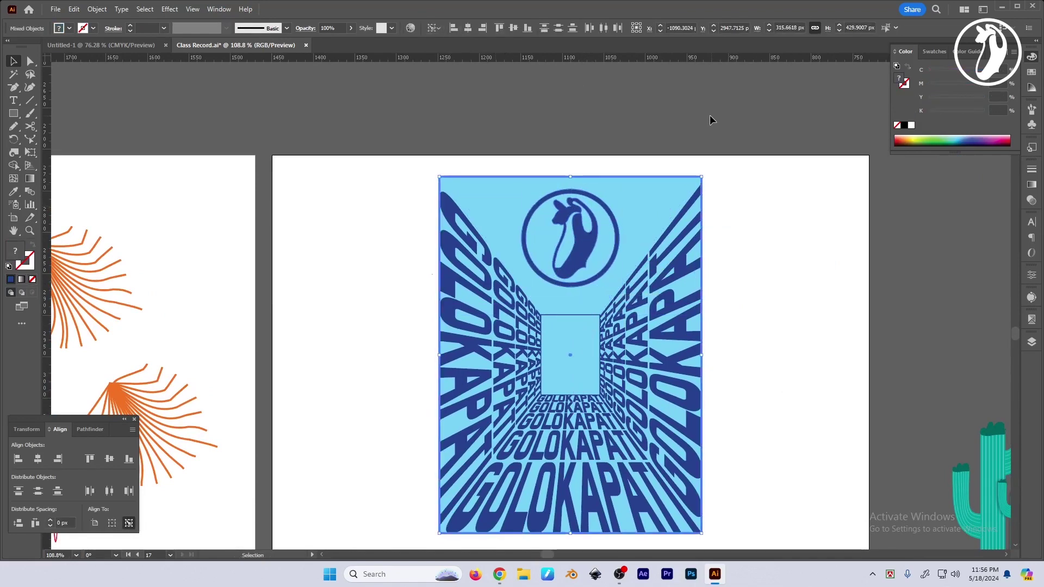
Step: Marquee-select all the poster artwork and move it to the left
left_click(749, 231)
left_click_drag(749, 231, 751, 216)
left_click(589, 233)
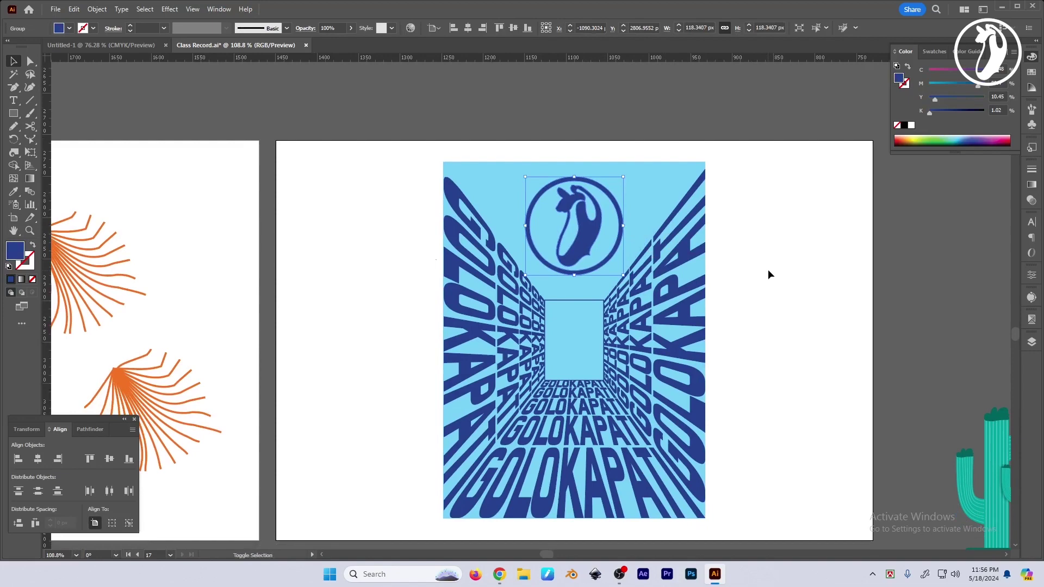
left_click(789, 289)
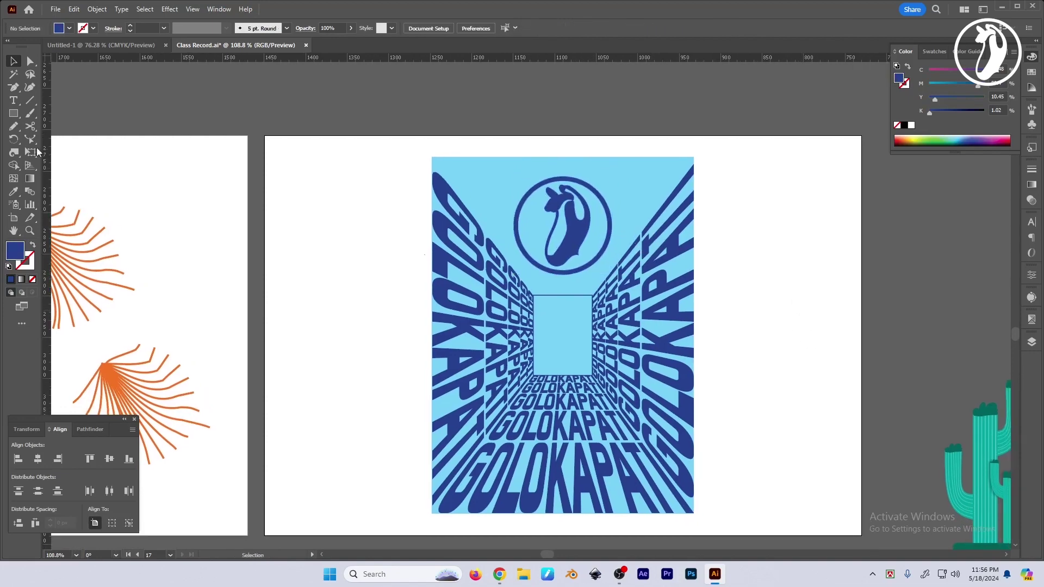
left_click(31, 156)
left_click_drag(735, 268, 708, 263)
key("v")
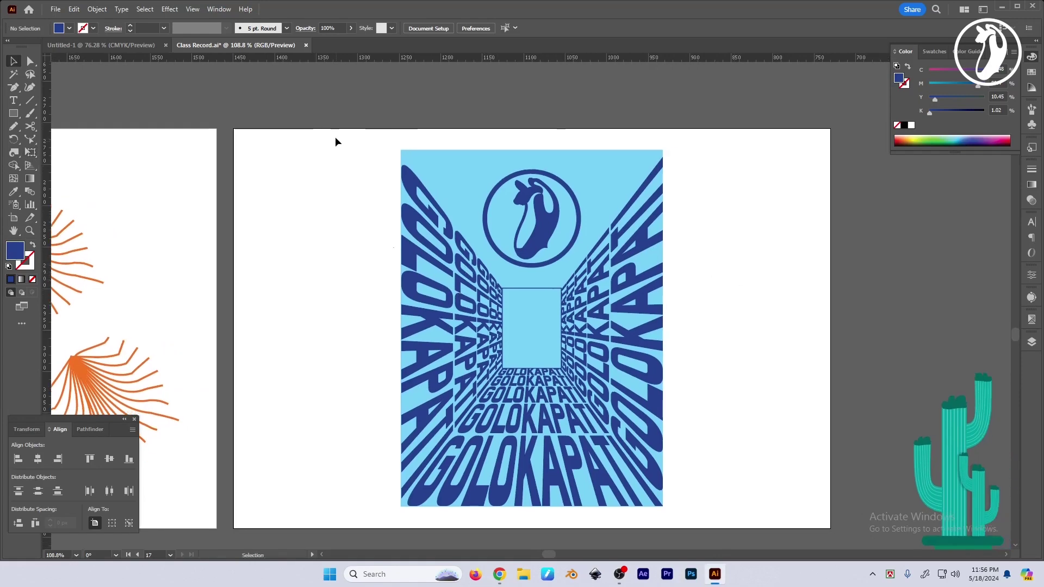
left_click_drag(335, 136, 719, 510)
left_click_drag(573, 389, 470, 388)
Step: Zoom in on the poster and deselect the artwork
key("z")
left_click_drag(566, 338, 661, 353)
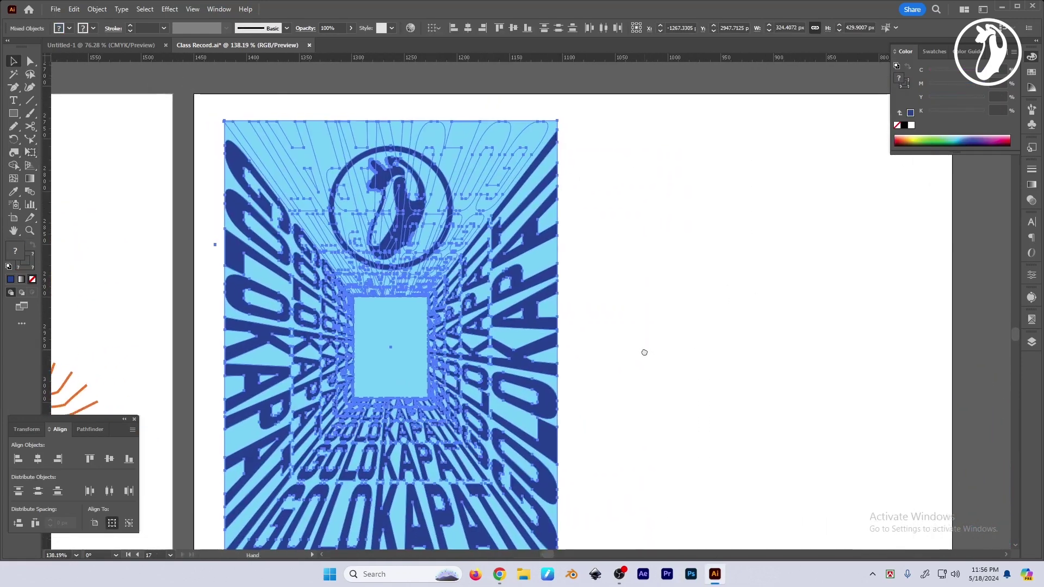
key("v")
left_click(661, 354)
left_click(36, 153)
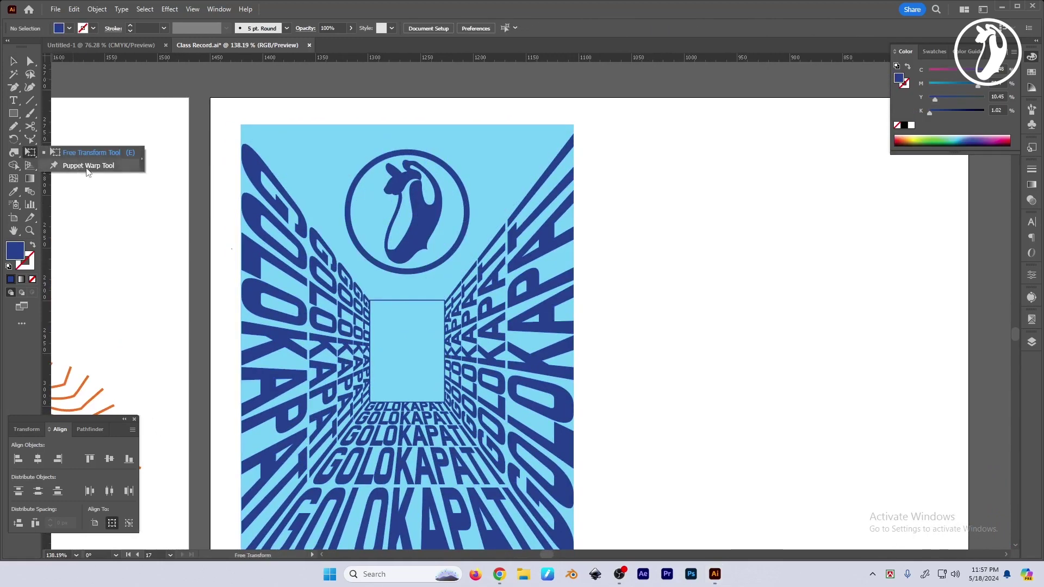
Step: Draw a dark blue rectangle in the empty space right of the poster
left_click(87, 172)
left_click_drag(728, 312, 622, 297)
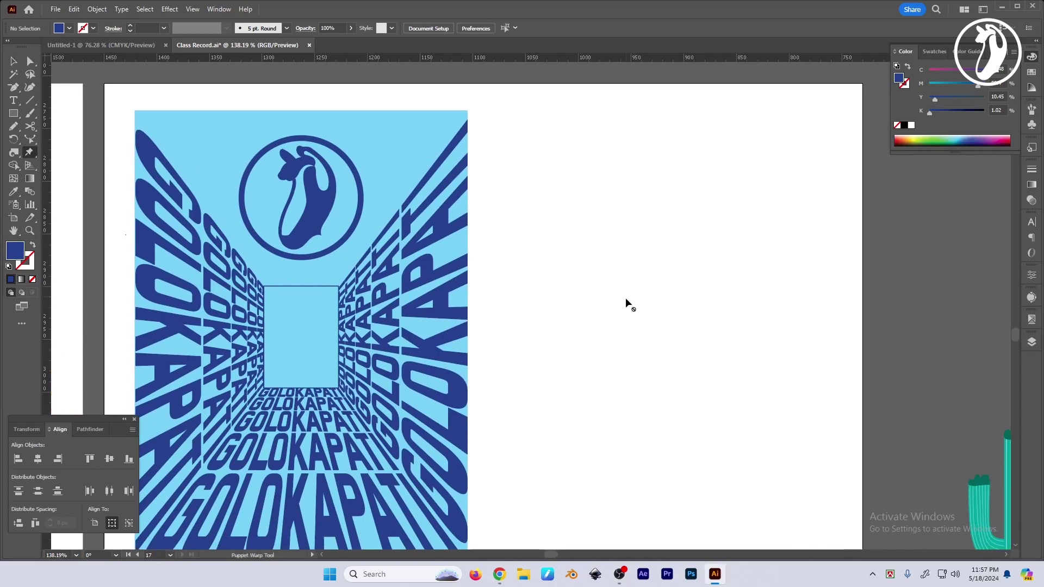
key("m")
scroll(642, 310, "left", 1)
scroll(642, 310, "down", 1)
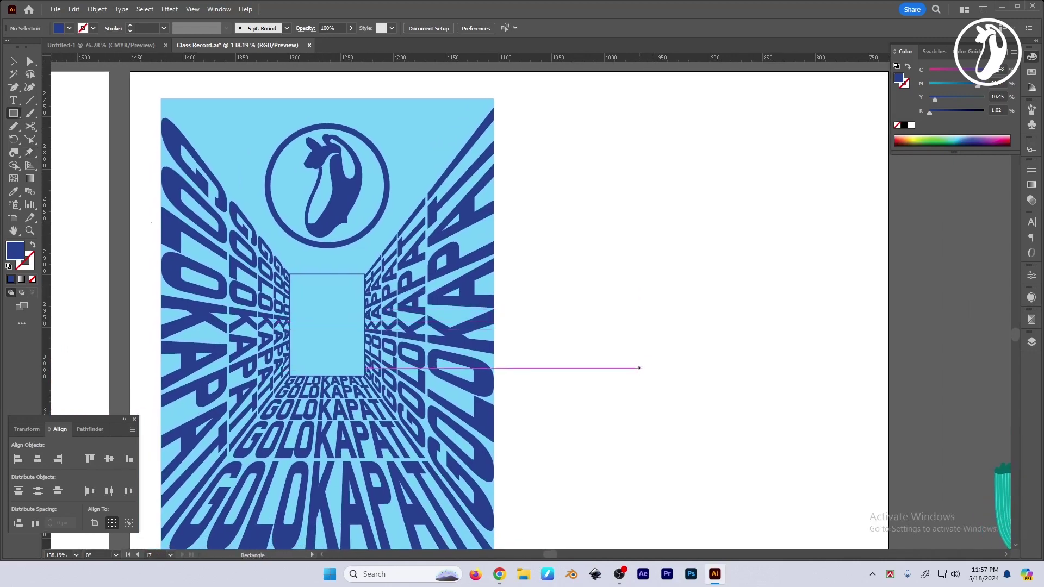
left_click_drag(596, 336, 717, 423)
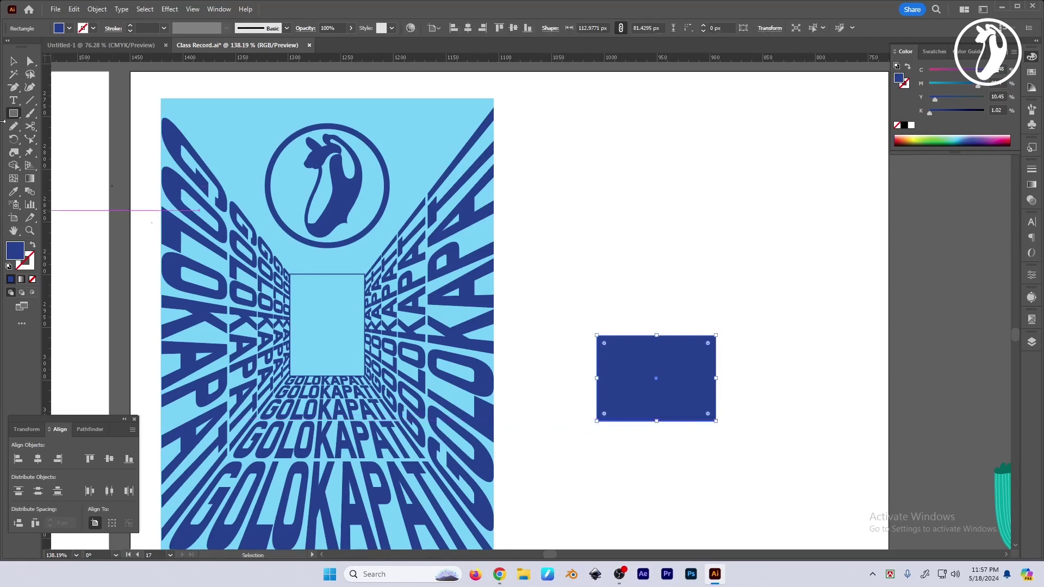
Step: Perspective-distort the rectangle's bottom corners inward into a trapezoid
left_click(28, 153)
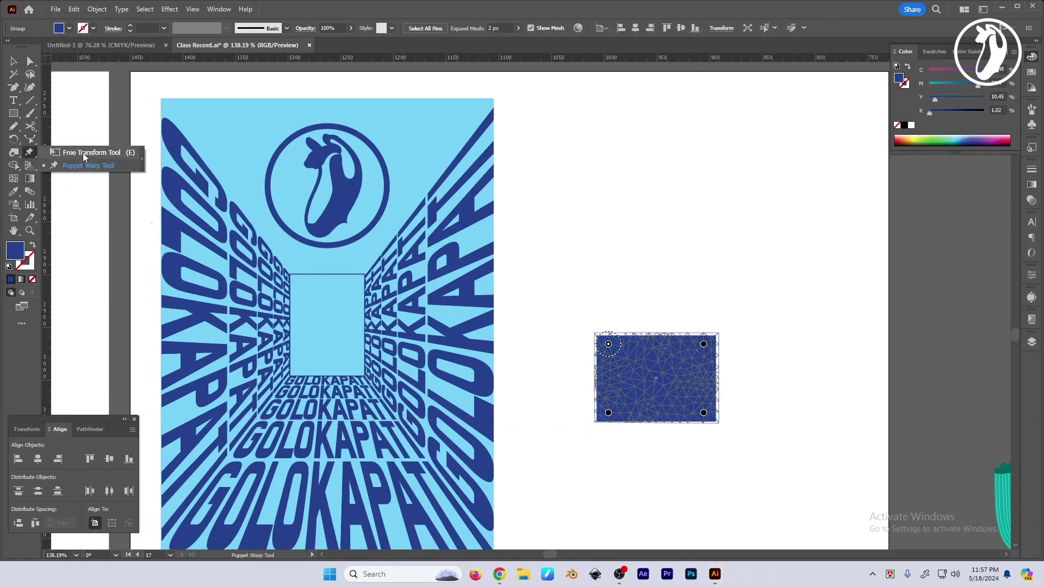
left_click_drag(27, 153, 66, 151)
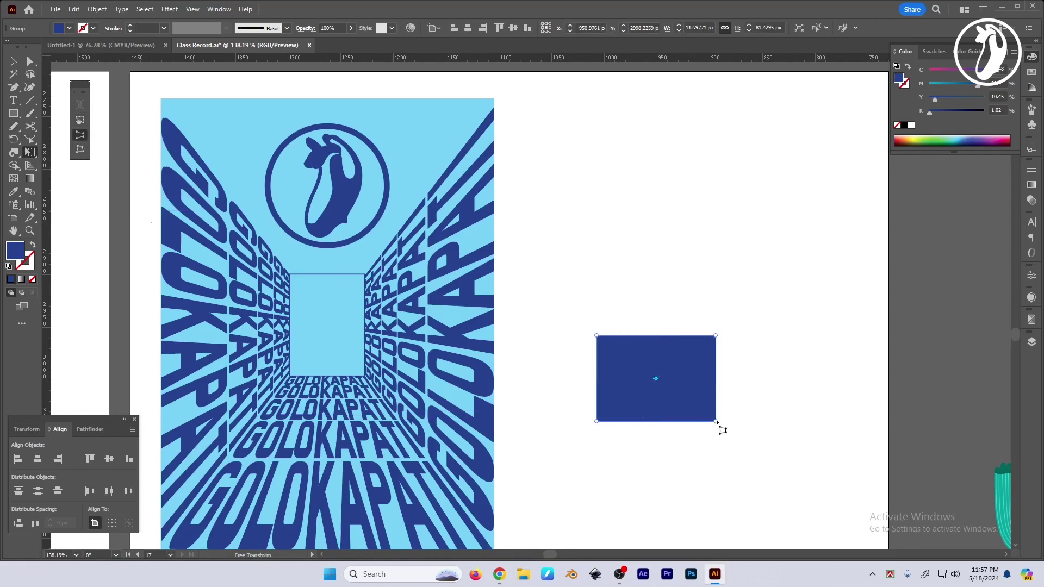
left_click_drag(717, 423, 690, 421)
Step: Shorten the blue trapezoid from the top and round its two bottom corners into a cup shape
scroll(707, 404, "up", 2, "alt")
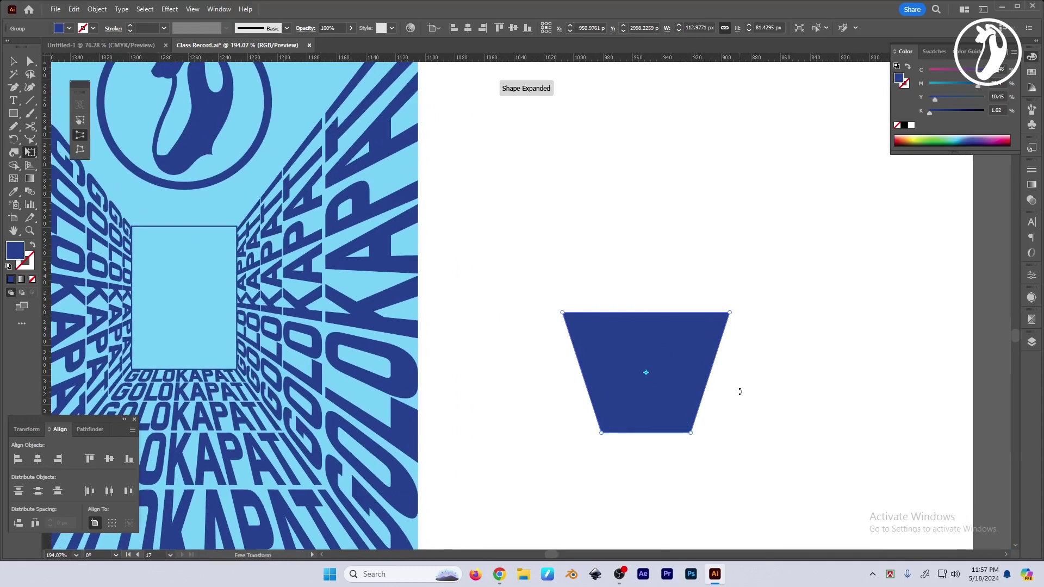
key("v")
left_click_drag(661, 366, 659, 373)
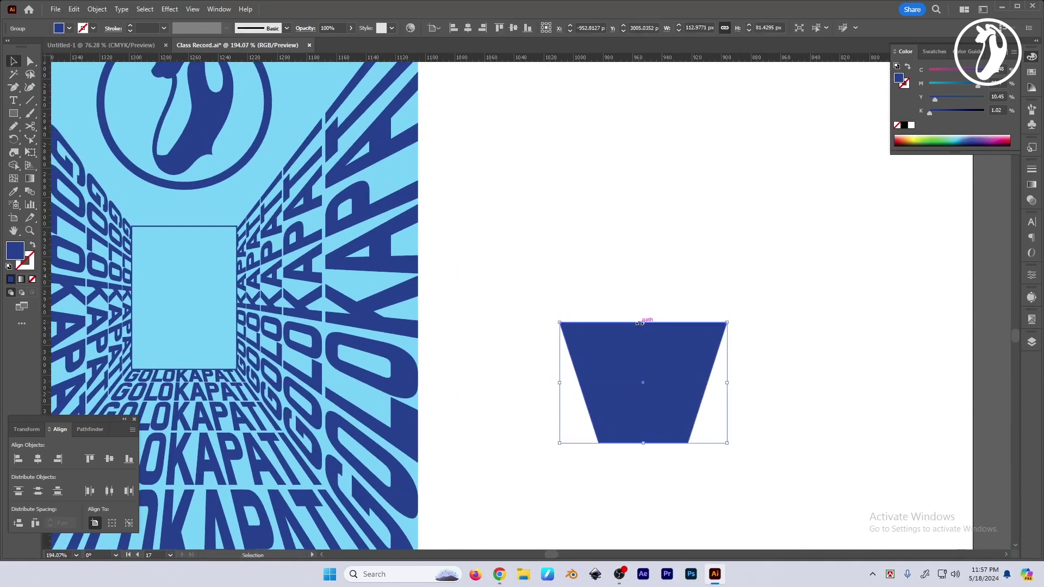
left_click_drag(644, 322, 643, 334)
left_click(30, 62)
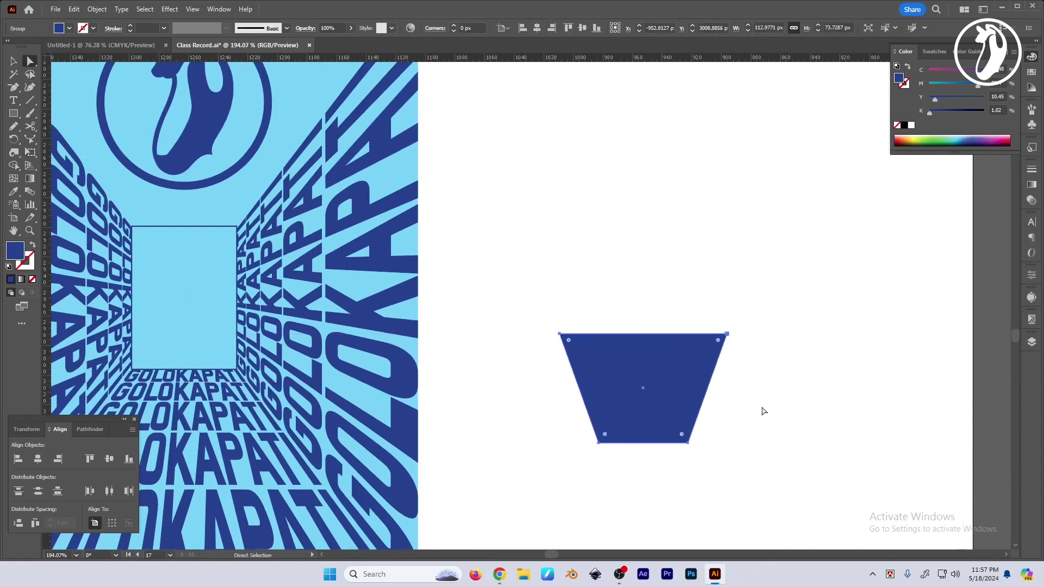
mouse_move(538, 483)
left_mouse_down()
mouse_move(716, 437)
mouse_move(674, 428)
left_mouse_up()
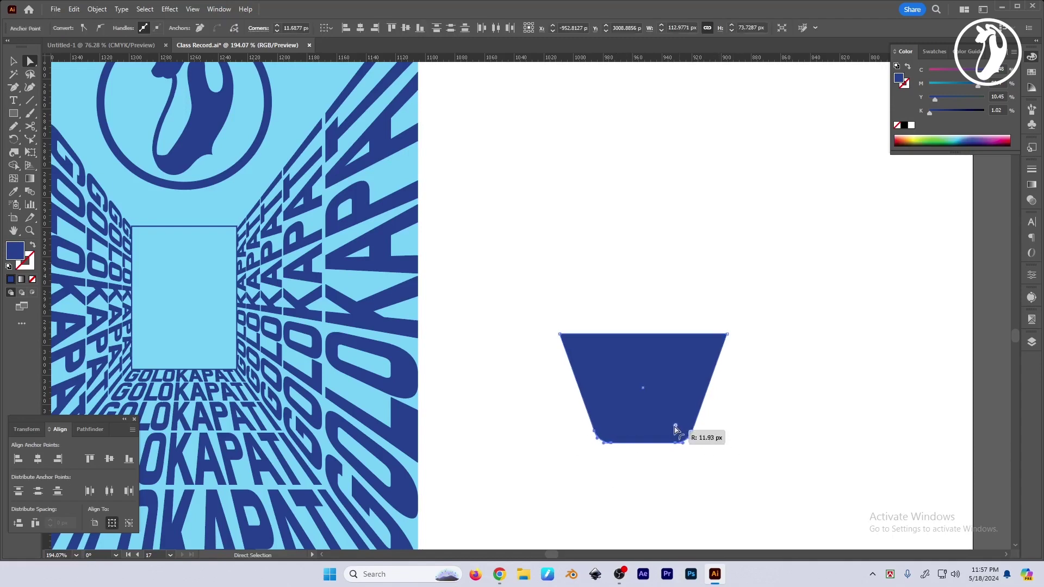
key("v")
left_click(778, 408)
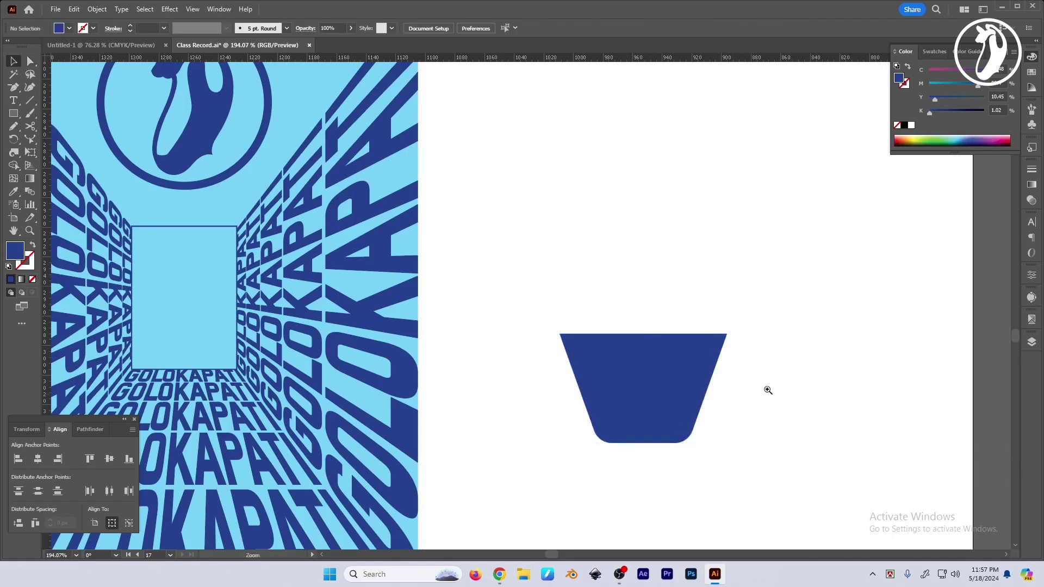
scroll(769, 389, "up", 1)
Step: Draw a thin rim rectangle across the pot's top and make it slightly taller
key("m")
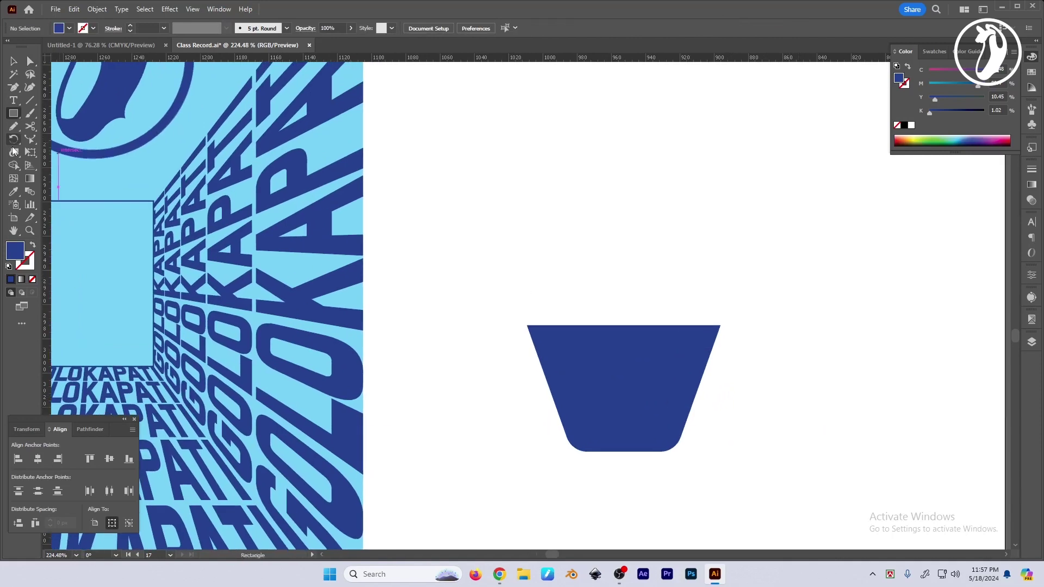
left_click(602, 329)
left_click_drag(461, 293, 803, 324)
key("v")
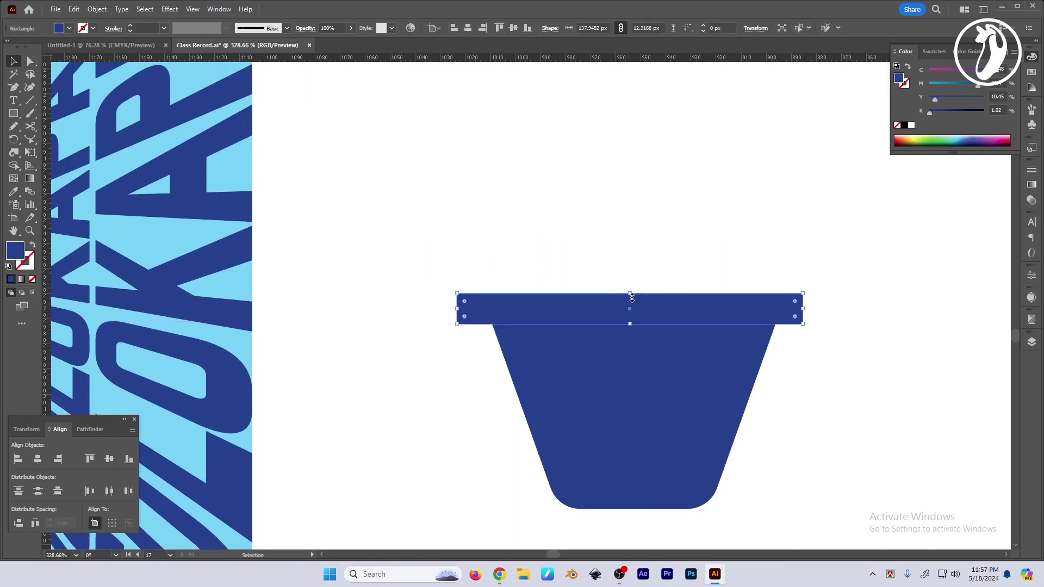
left_click_drag(631, 295, 631, 287)
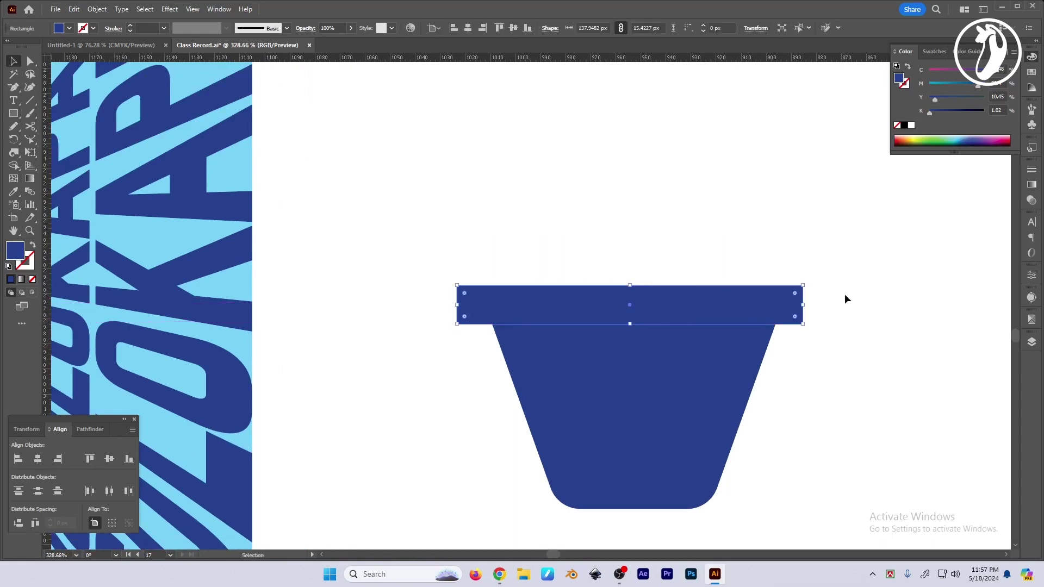
Step: Taper the rim with perspective distort so its top edge is narrower
left_click(30, 152)
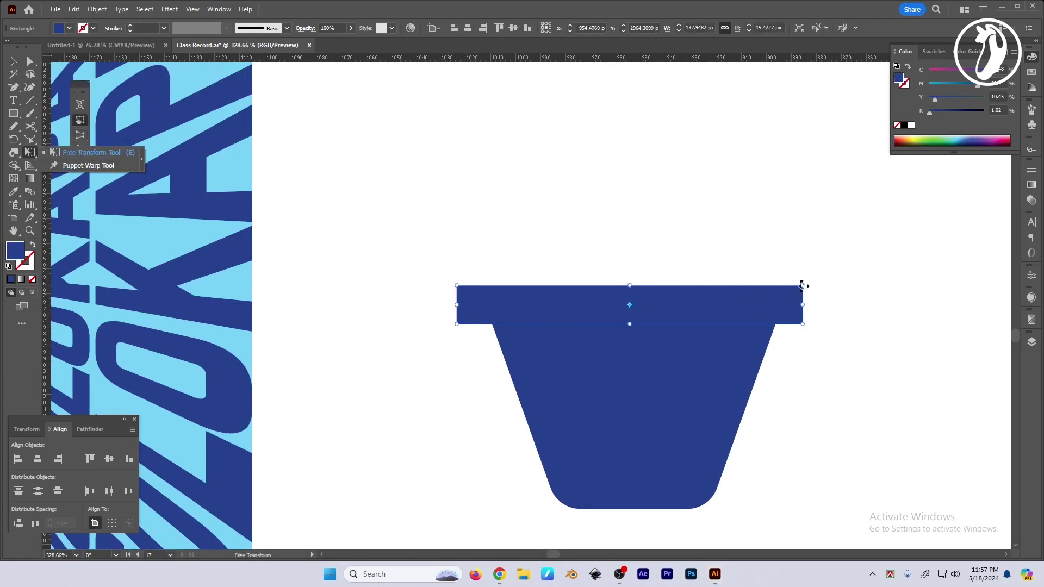
left_click_drag(803, 286, 798, 286)
key("v")
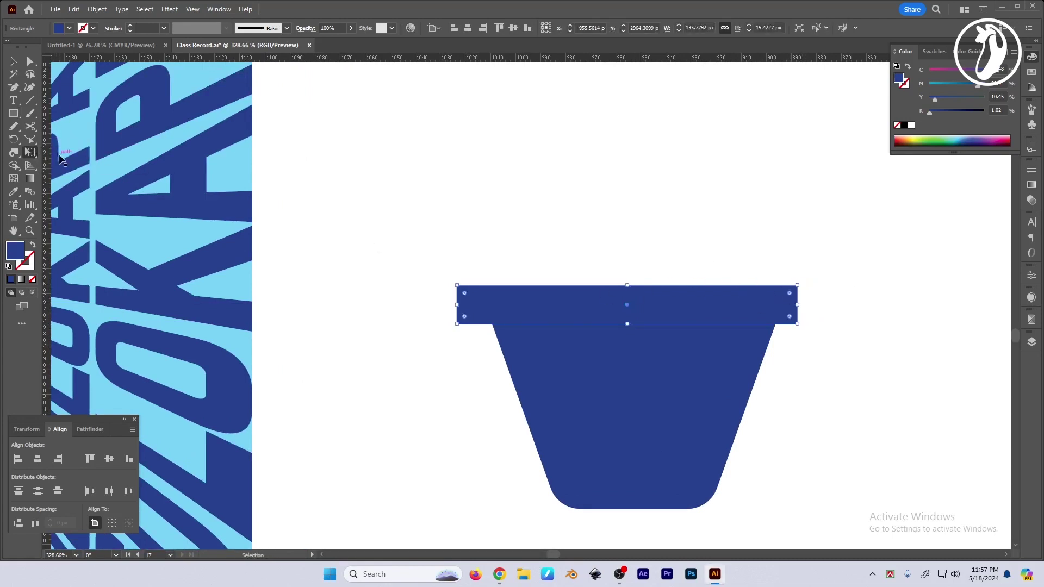
key("ctrl+z")
key("e")
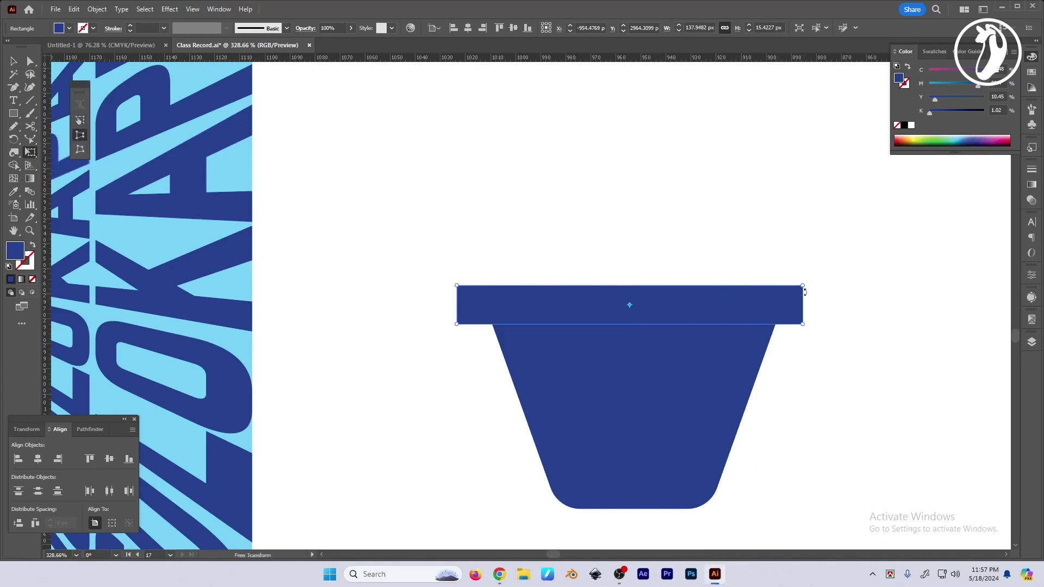
left_click_drag(804, 286, 786, 286)
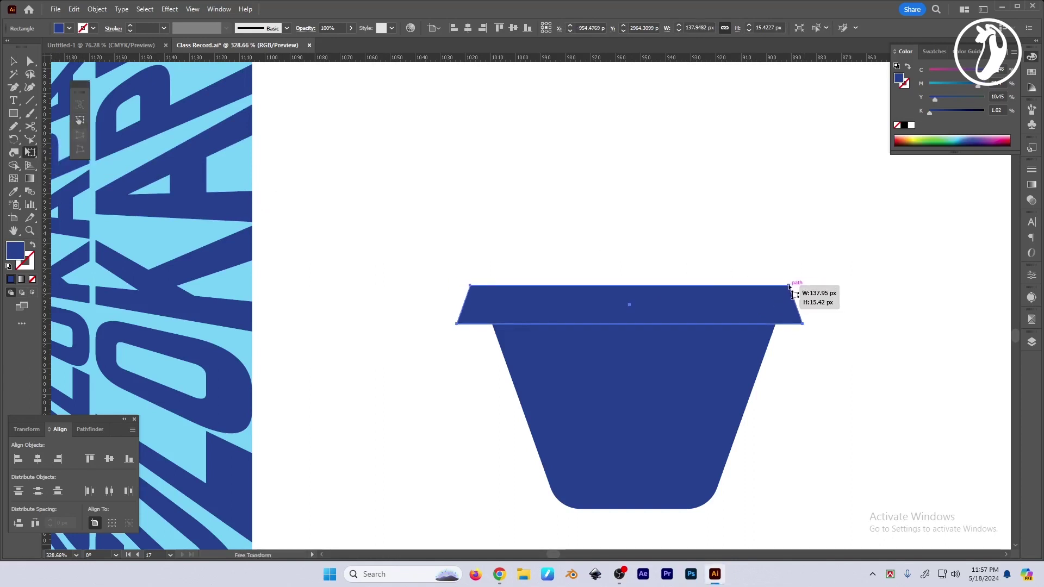
key("v")
left_click(841, 350)
scroll(800, 355, "up", 1)
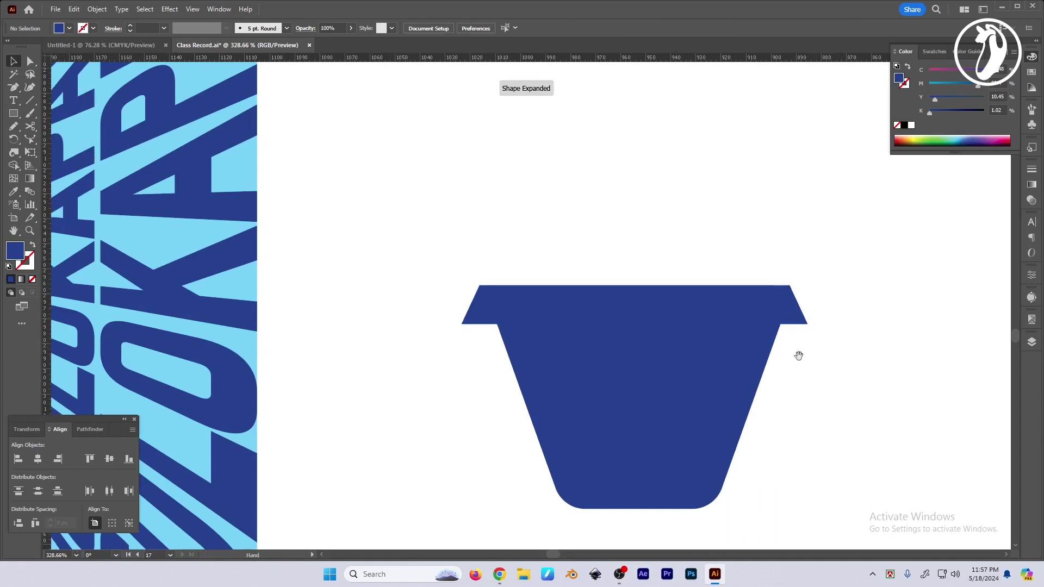
Step: Round the rim's top corner points and review the finished pot
key("a")
mouse_move(409, 254)
left_mouse_down()
mouse_move(833, 287)
mouse_move(784, 295)
left_mouse_up()
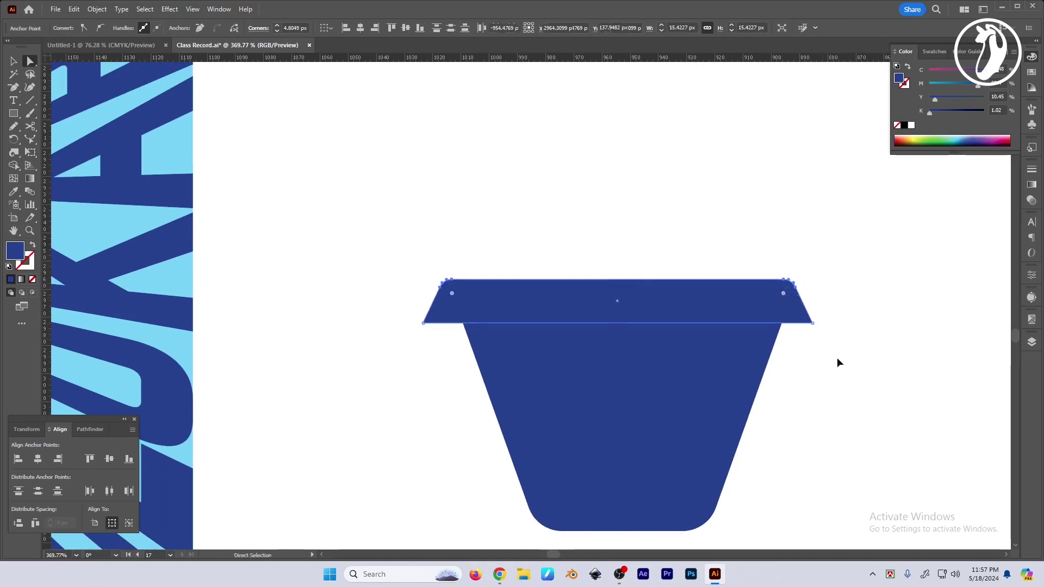
key("v")
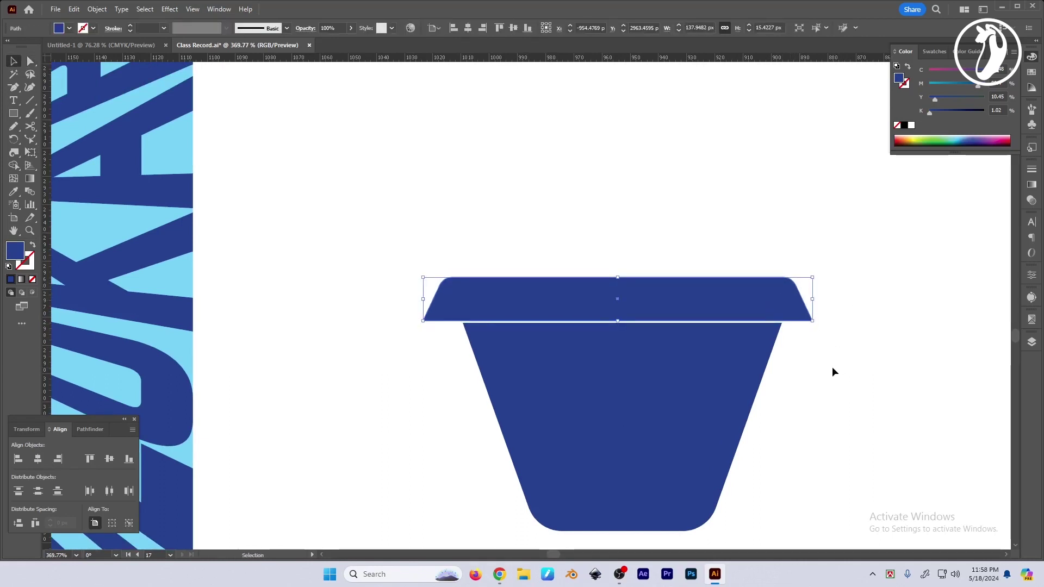
left_click(833, 372)
scroll(833, 372, "down", 2)
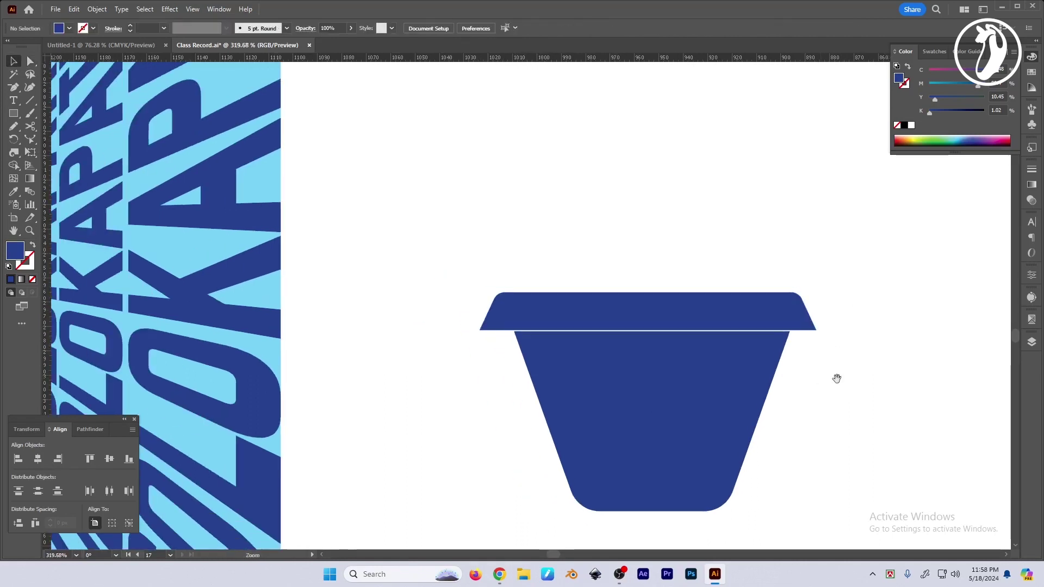
left_click(659, 402)
left_click(806, 406)
scroll(659, 397, "down", 2)
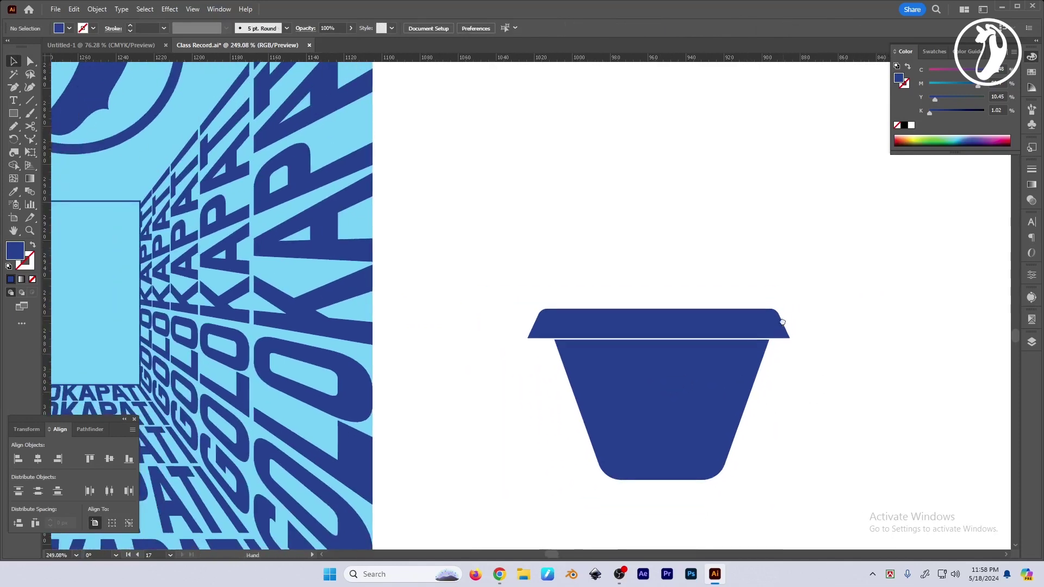
scroll(782, 322, "down", 2)
scroll(746, 337, "down", 1)
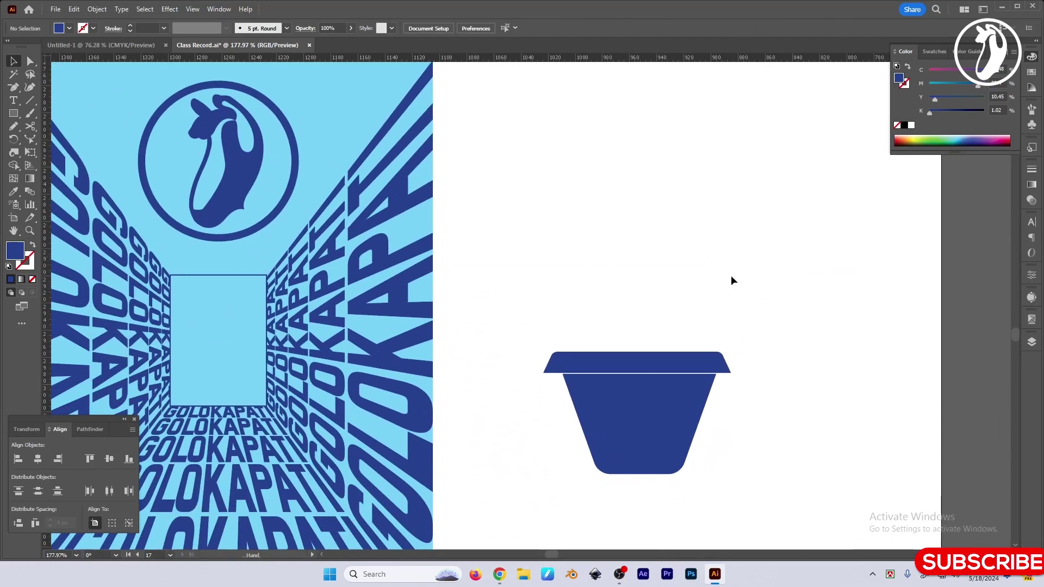
Step: Select both pot shapes and move the finished pot downward
left_click_drag(732, 280, 771, 487)
scroll(707, 381, "down", 3)
left_click_drag(640, 273, 611, 415)
scroll(755, 288, "up", 1)
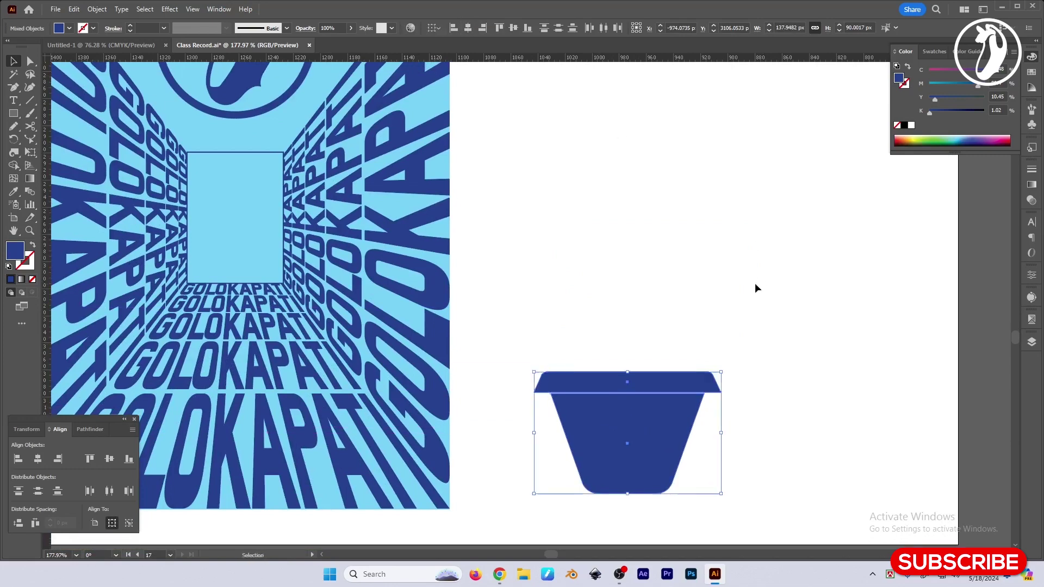
left_click(755, 282)
scroll(757, 296, "up", 2)
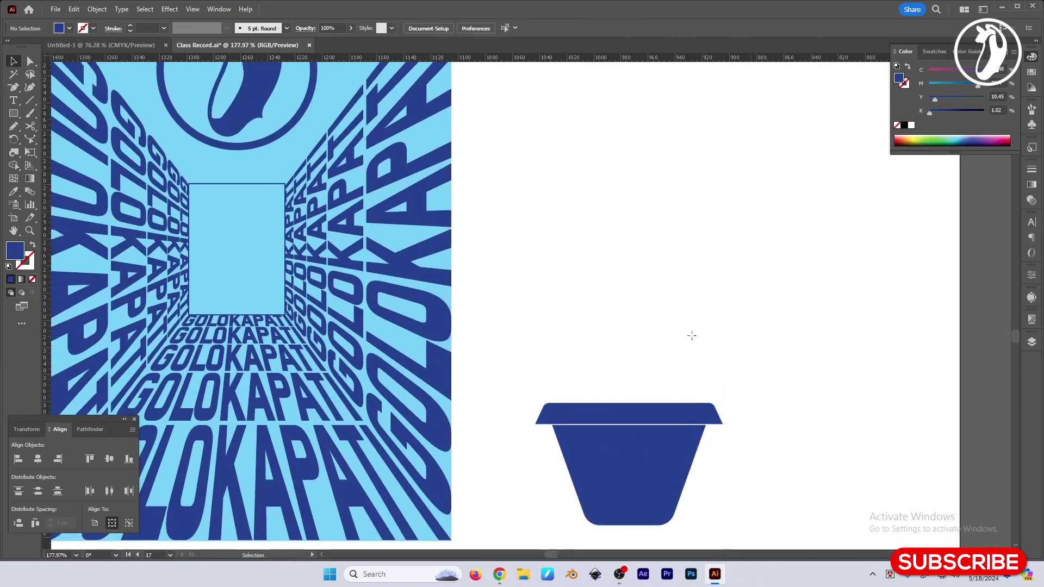
Step: Draw a tall narrow rectangle standing just above the pot
key("m")
left_click_drag(603, 135, 617, 200)
left_click_drag(628, 236, 649, 388)
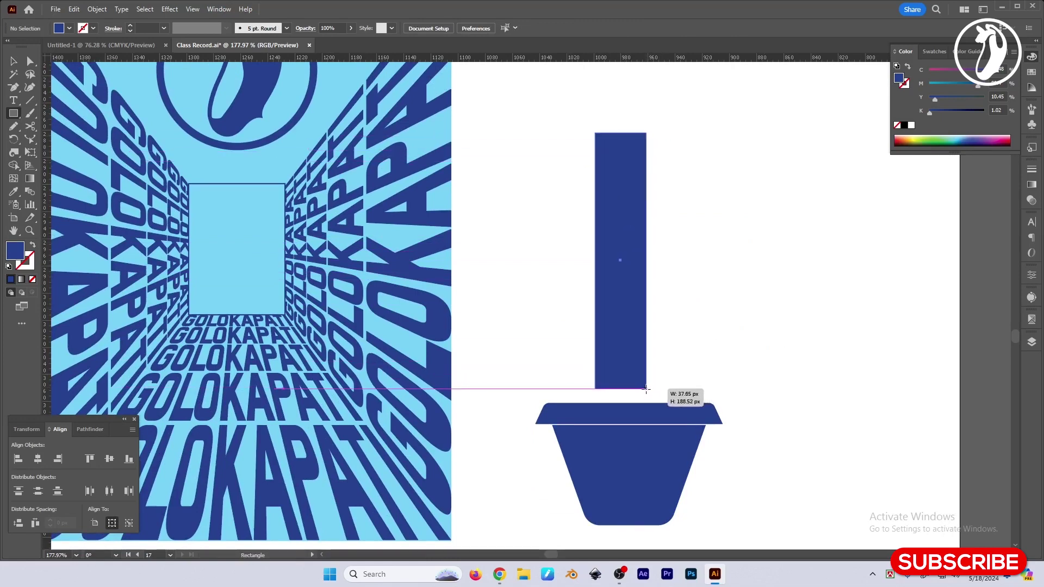
left_click_drag(650, 387, 651, 392)
key("v")
Step: Add a vertical line down the rectangle's left side and recolour its fill toward teal
left_click(30, 100)
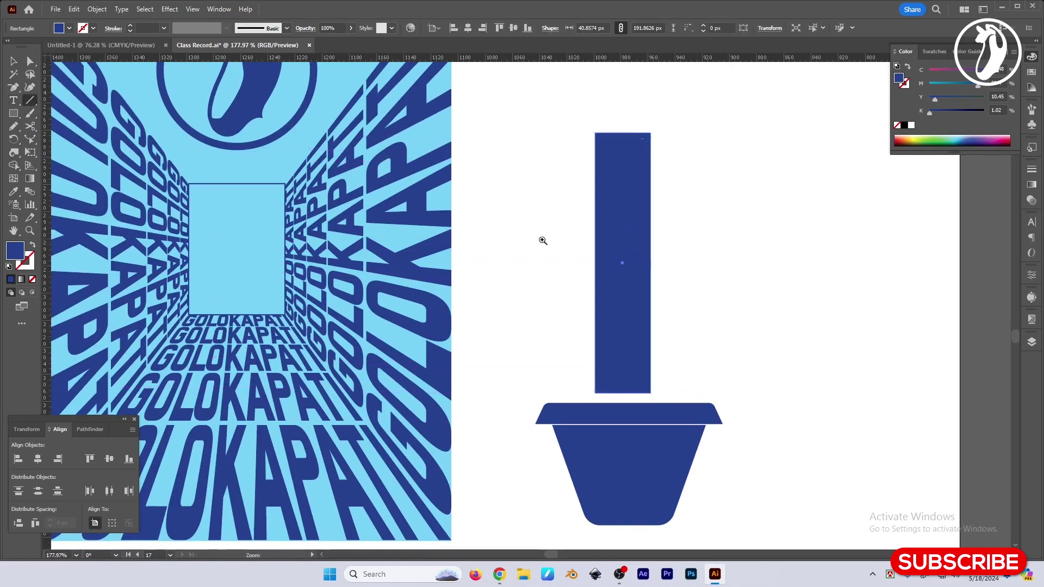
scroll(552, 188, "up", 1)
left_click_drag(609, 126, 652, 413)
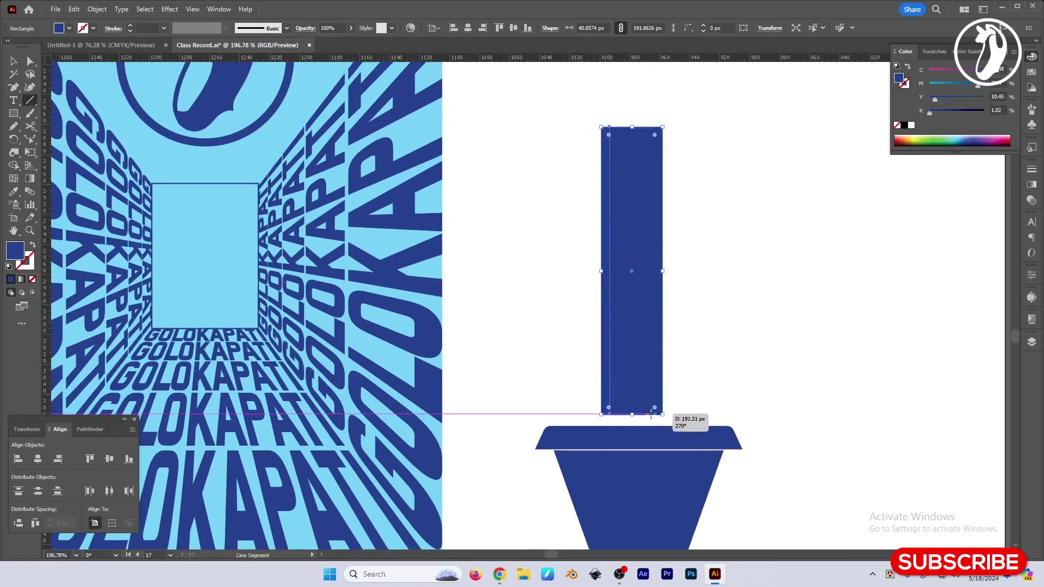
left_click_drag(651, 415, 651, 414)
key("v")
left_click(652, 310, "shift")
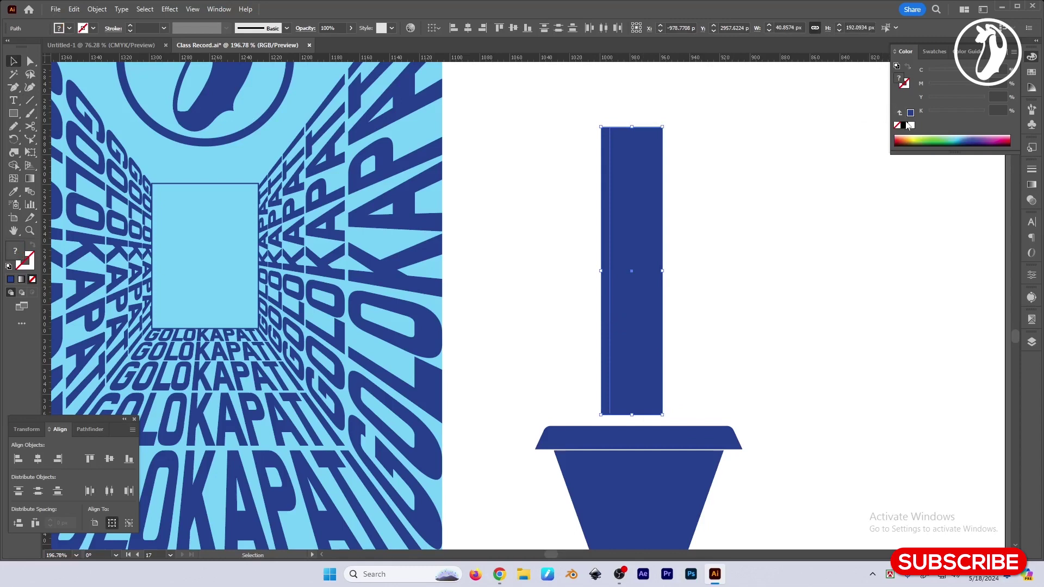
mouse_move(952, 140)
left_mouse_down()
mouse_move(968, 138)
mouse_move(957, 140)
left_mouse_up()
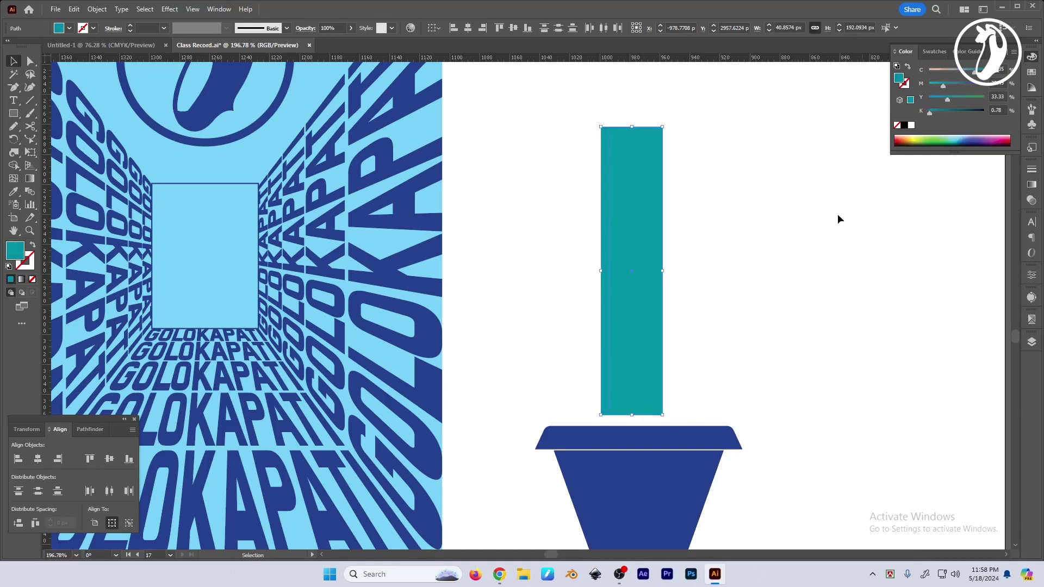
Step: Set the stem teal and eyedropper that teal onto the pot body and rim
left_click(669, 274)
left_click(659, 251)
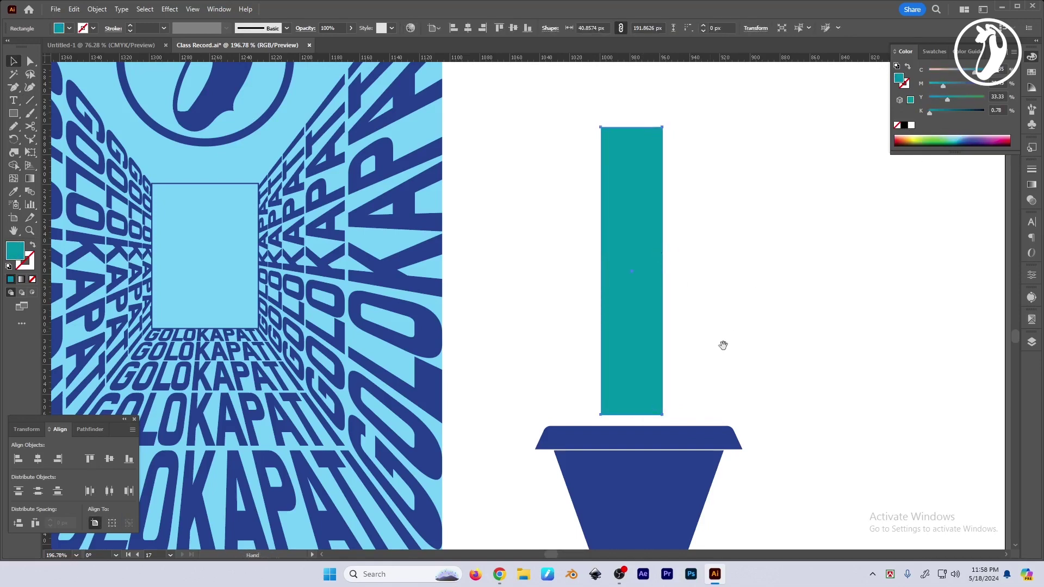
left_click_drag(723, 345, 711, 319)
left_click(673, 459)
key("i")
left_click(640, 336)
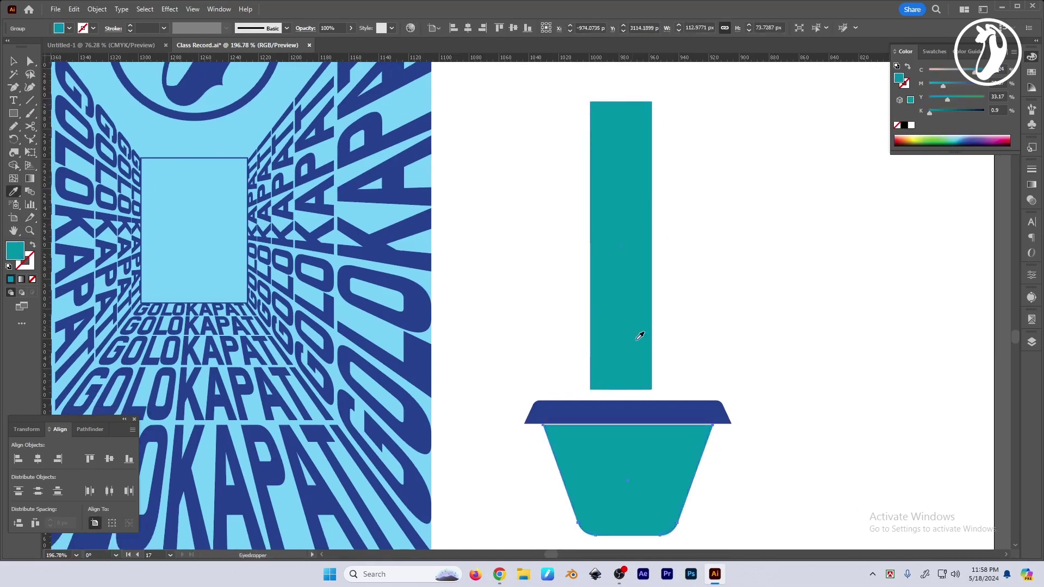
left_click(702, 415, "ctrl")
left_click(669, 341)
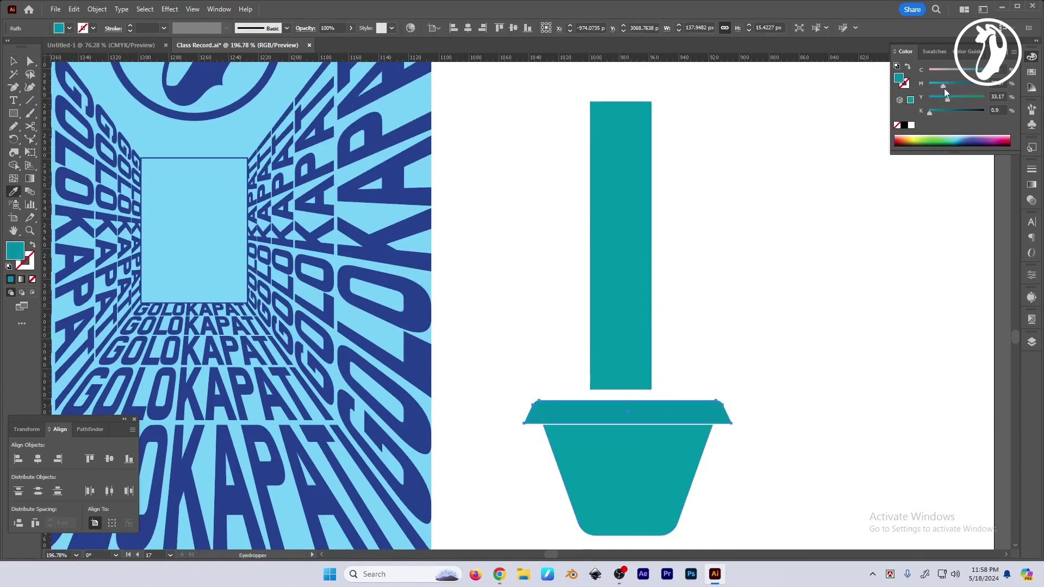
Step: Darken the rim's and pot body's teal with the Color panel sliders
left_click_drag(944, 85, 953, 86)
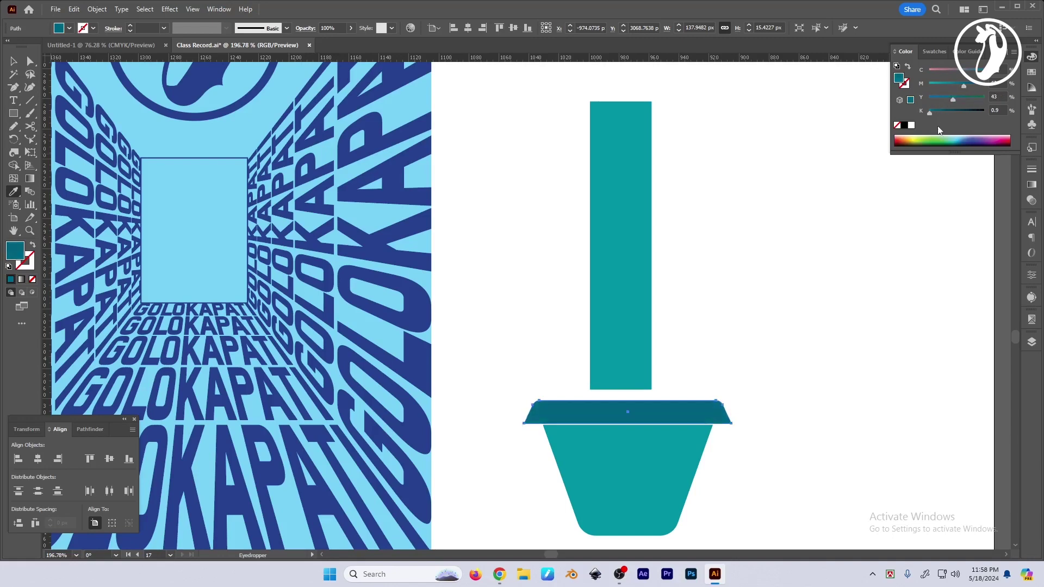
key("v")
left_click(653, 470)
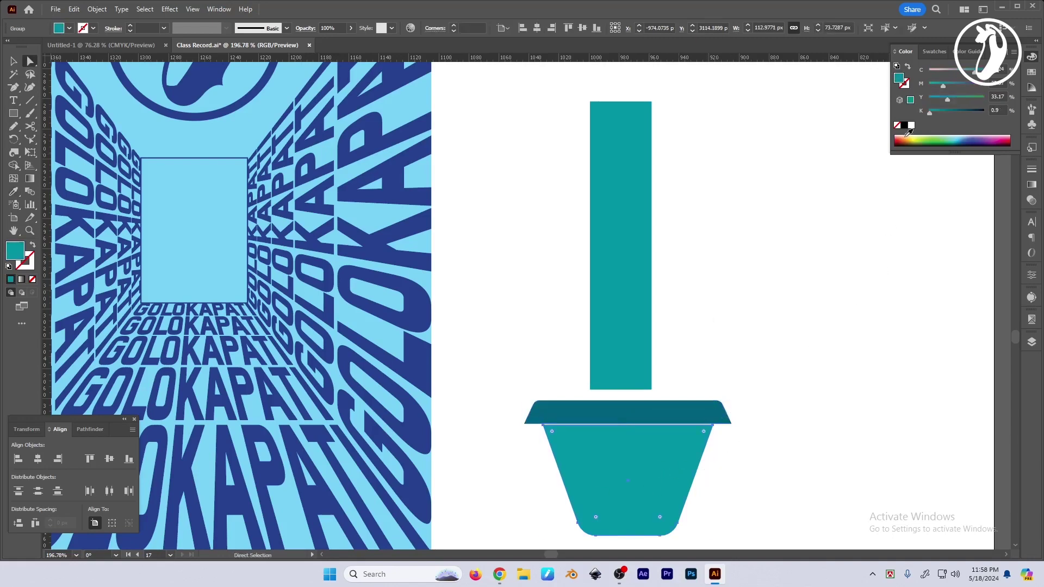
left_click_drag(944, 87, 946, 86)
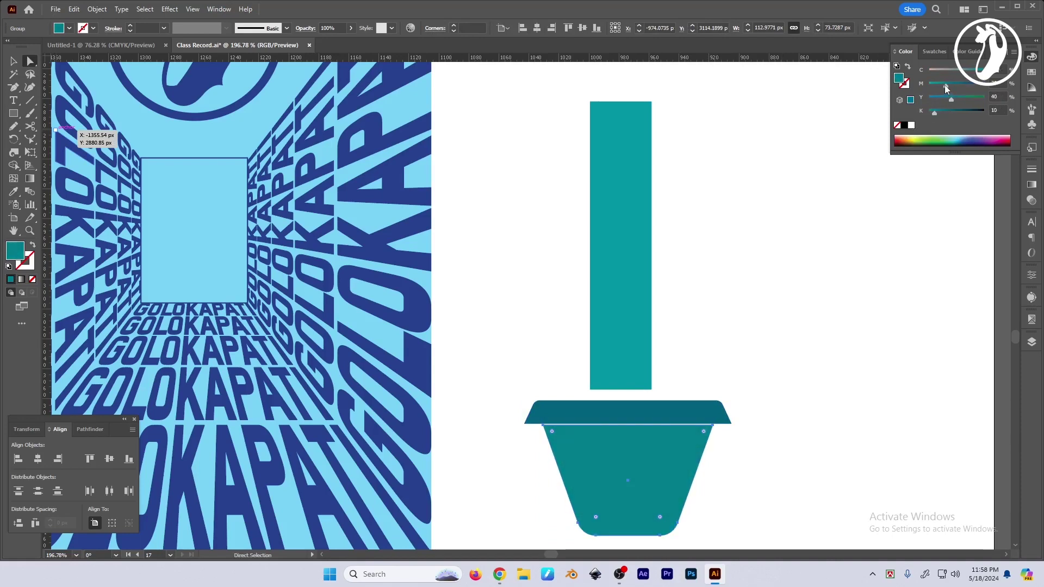
left_click_drag(947, 89, 943, 89)
Step: Lower the teal stem down onto the pot's rim
key("v")
left_click_drag(826, 372, 824, 369)
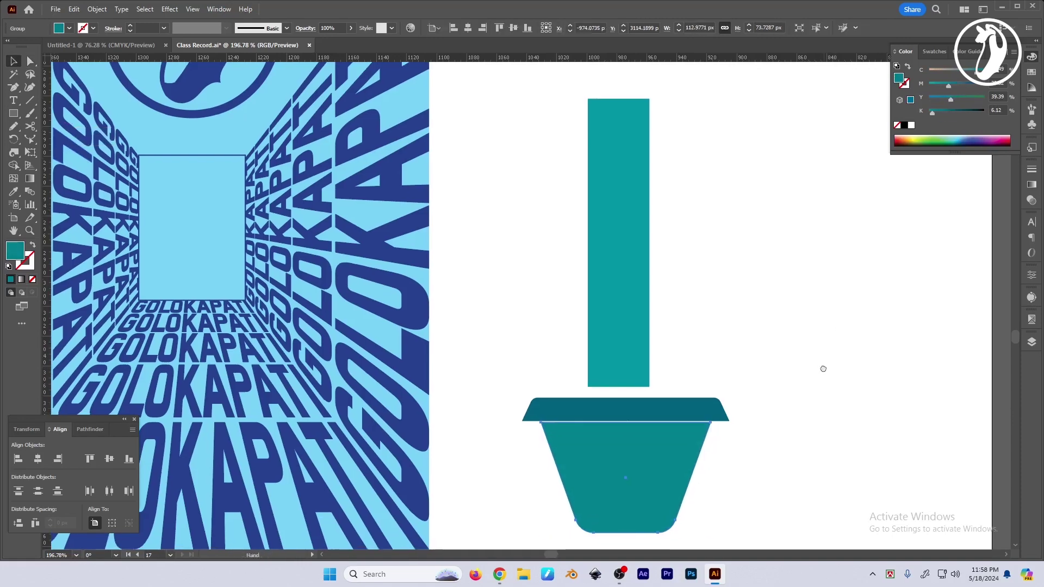
left_click(824, 369)
scroll(669, 412, "up", 2)
scroll(732, 319, "up", 2)
left_click_drag(645, 286, 644, 299)
Step: Make the thin vertical line on the teal stem a lighter, slightly greener stroke colour
scroll(644, 299, "down", 3)
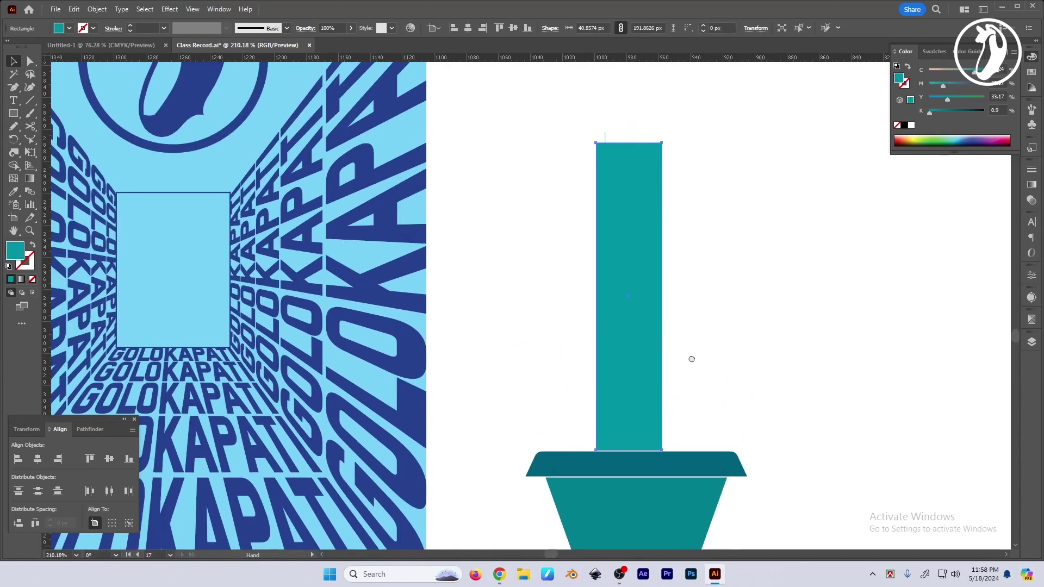
left_click(607, 140)
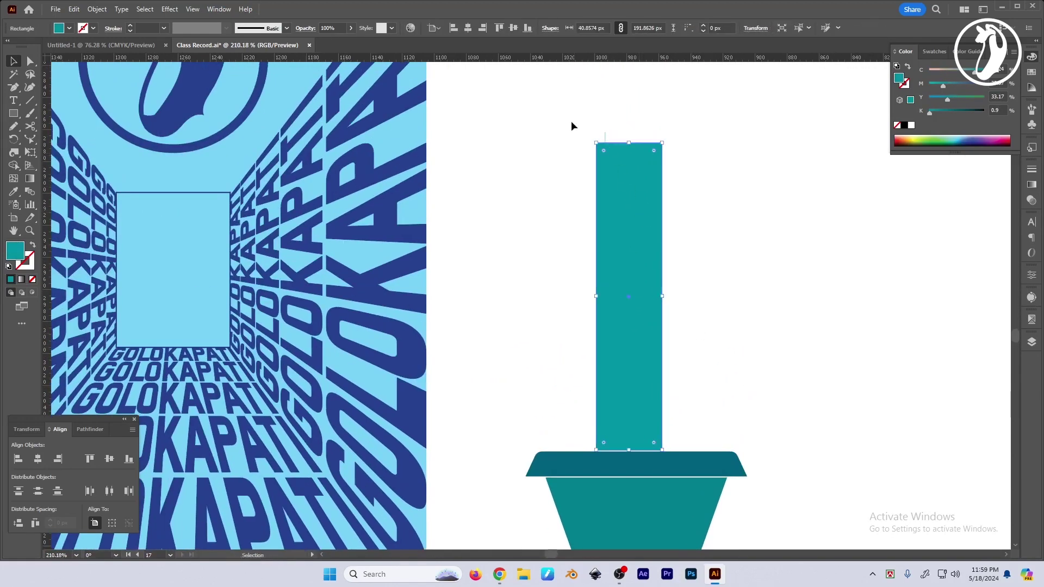
left_click_drag(571, 120, 624, 190)
left_click(623, 190)
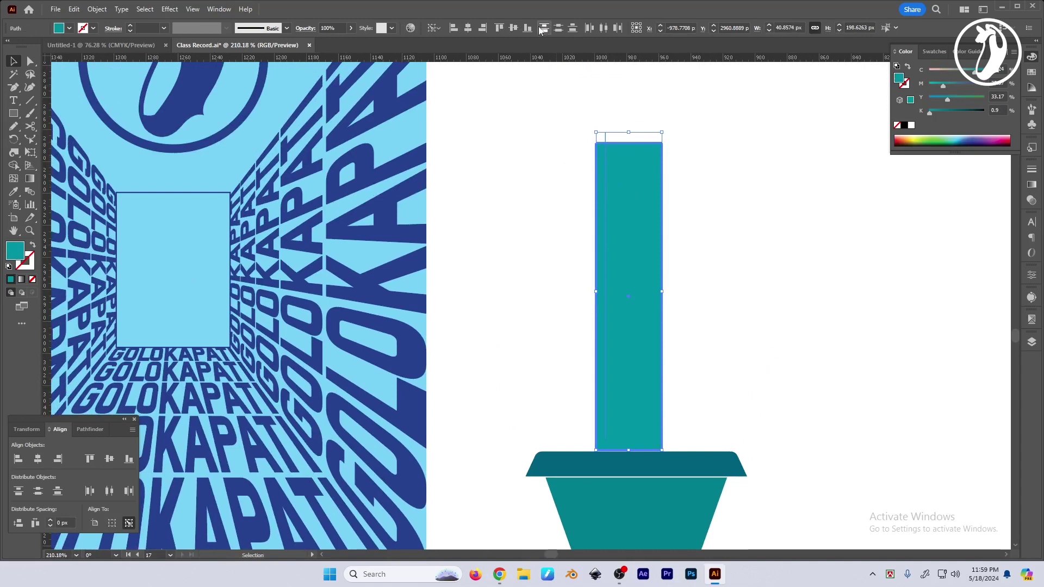
left_click(741, 201)
left_click(606, 163)
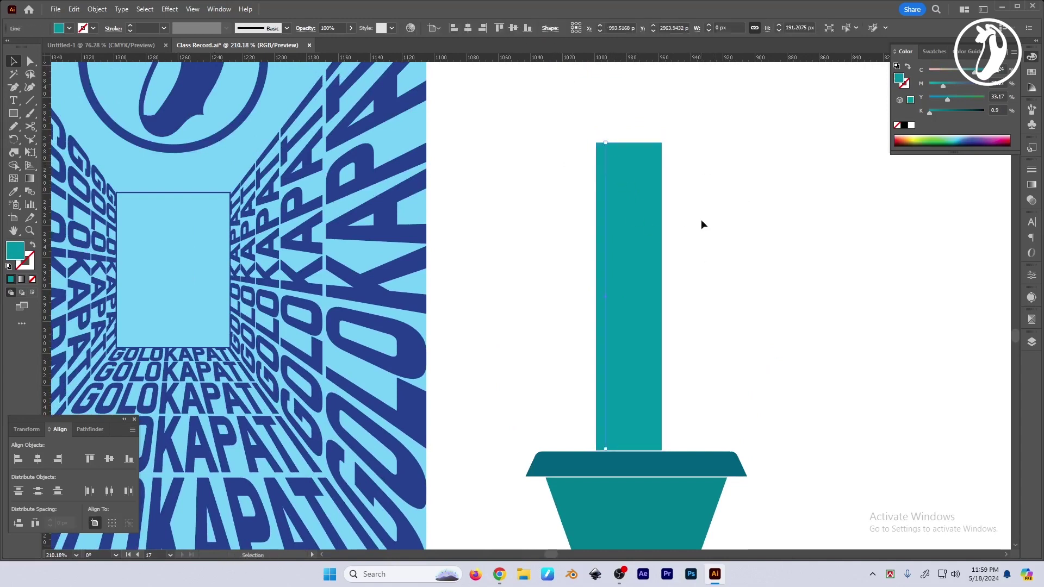
key("shift+x")
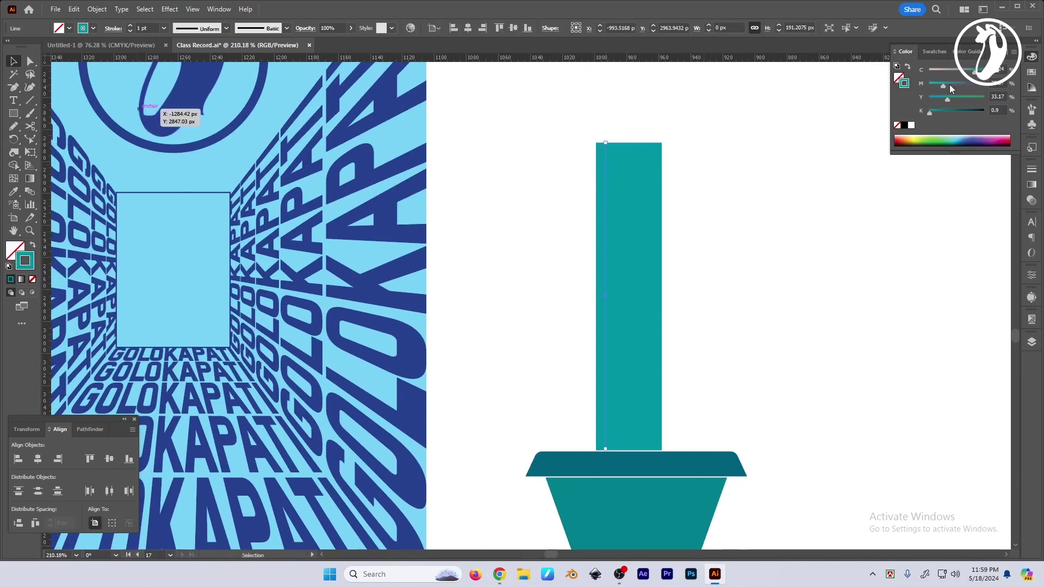
left_click_drag(949, 86, 929, 86)
left_click(772, 253)
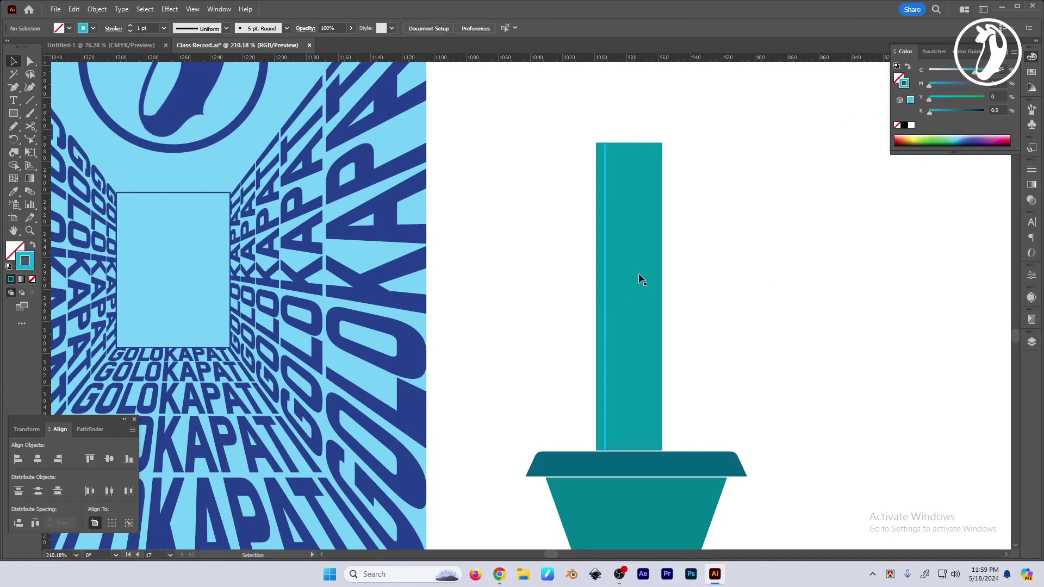
left_click(605, 217)
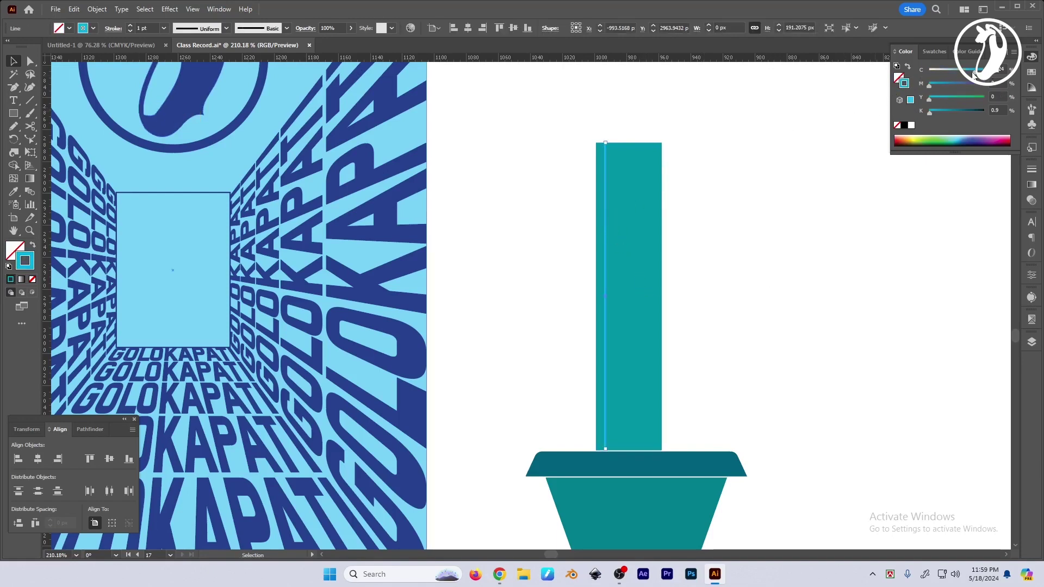
left_click_drag(942, 99, 945, 99)
Step: Repeat the line into evenly spaced stripes and centre them horizontally on the stem
left_click(644, 300)
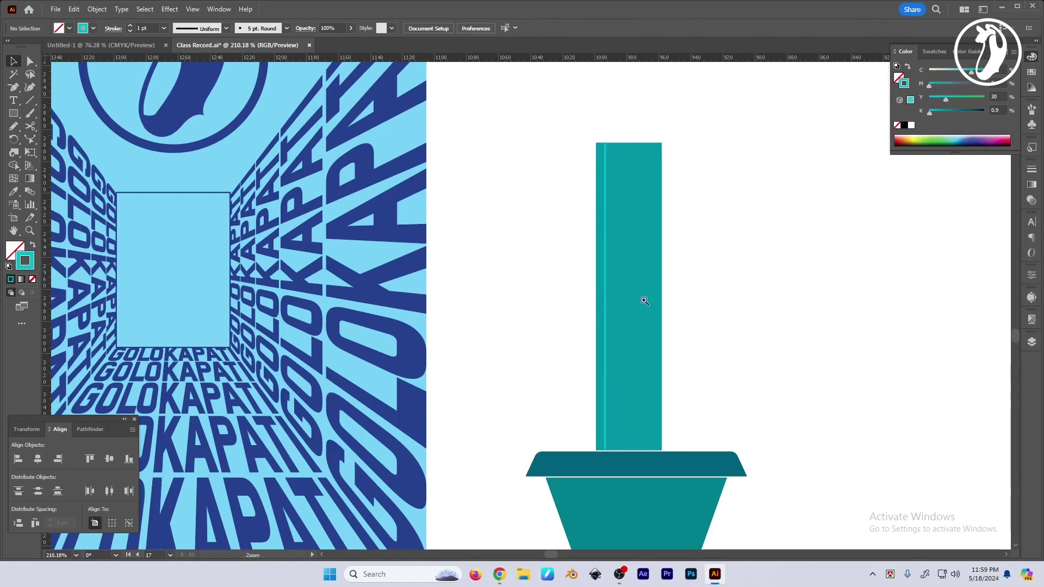
scroll(644, 301, "up", 3)
left_click_drag(673, 186, 699, 186)
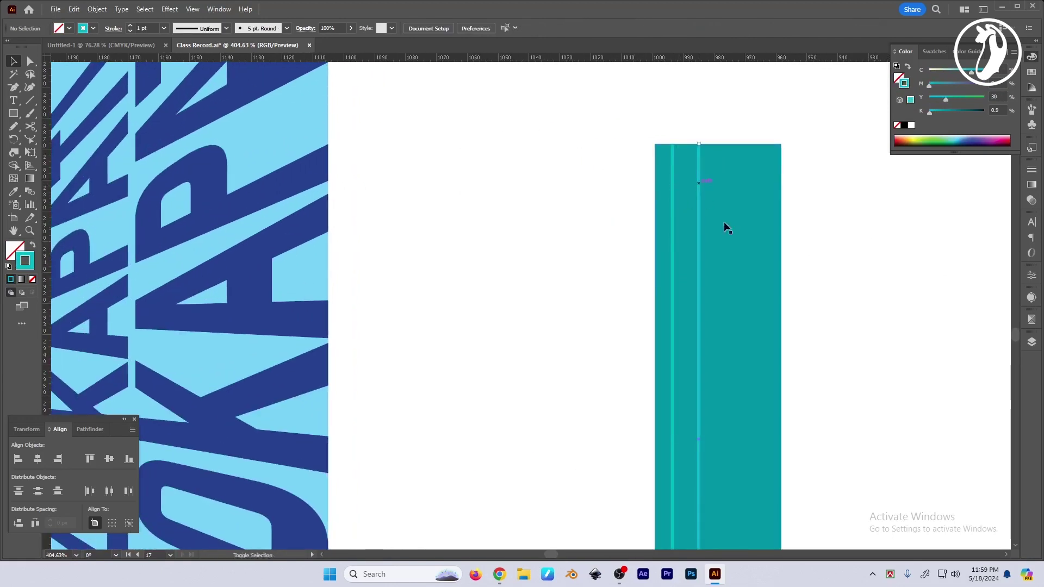
key("ctrl+d")
key("ctrl+d")
key("ctrl+d")
left_click_drag(861, 319, 850, 306)
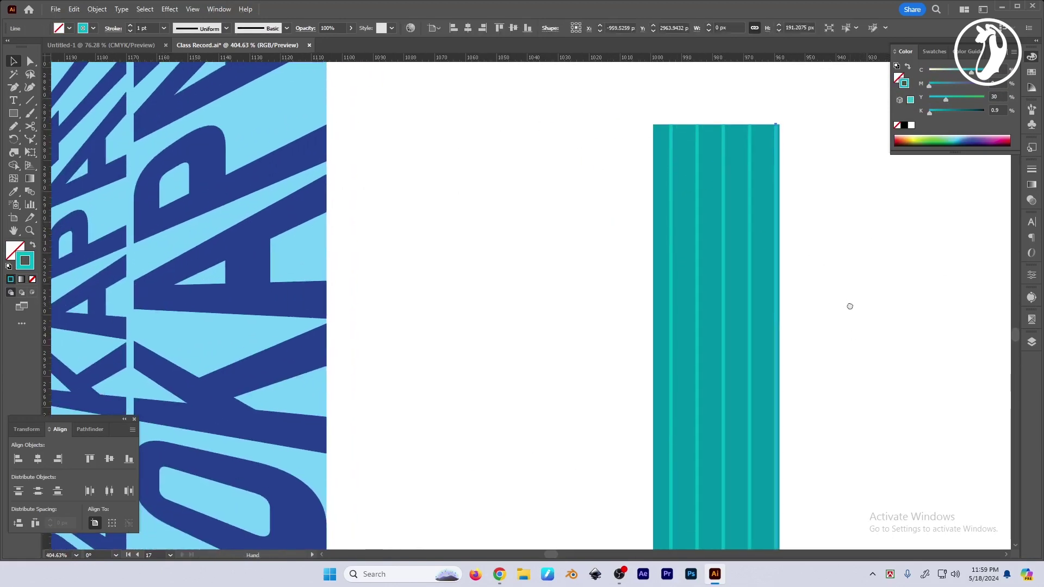
left_click_drag(821, 259, 622, 280)
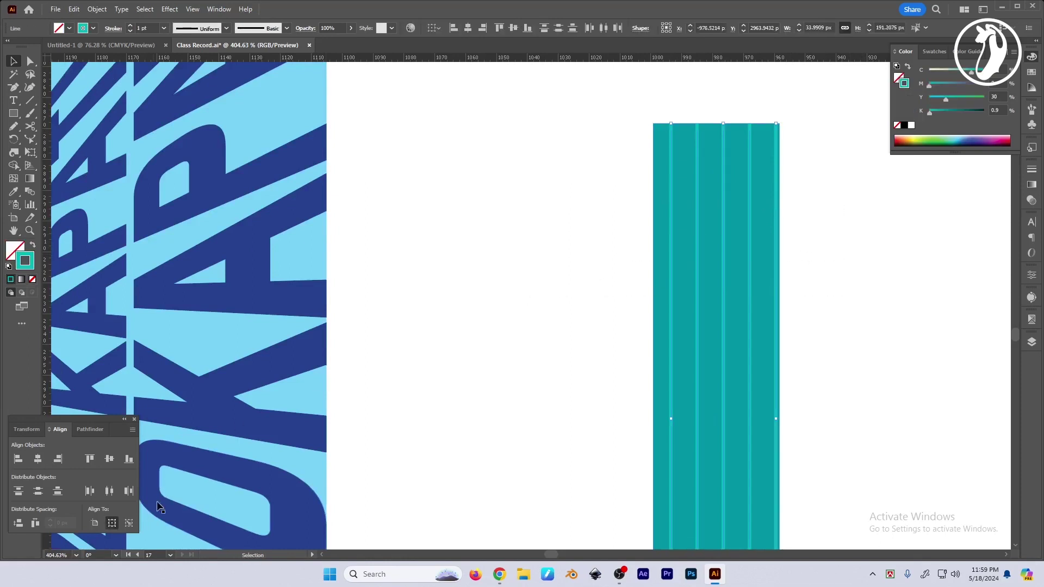
key("v")
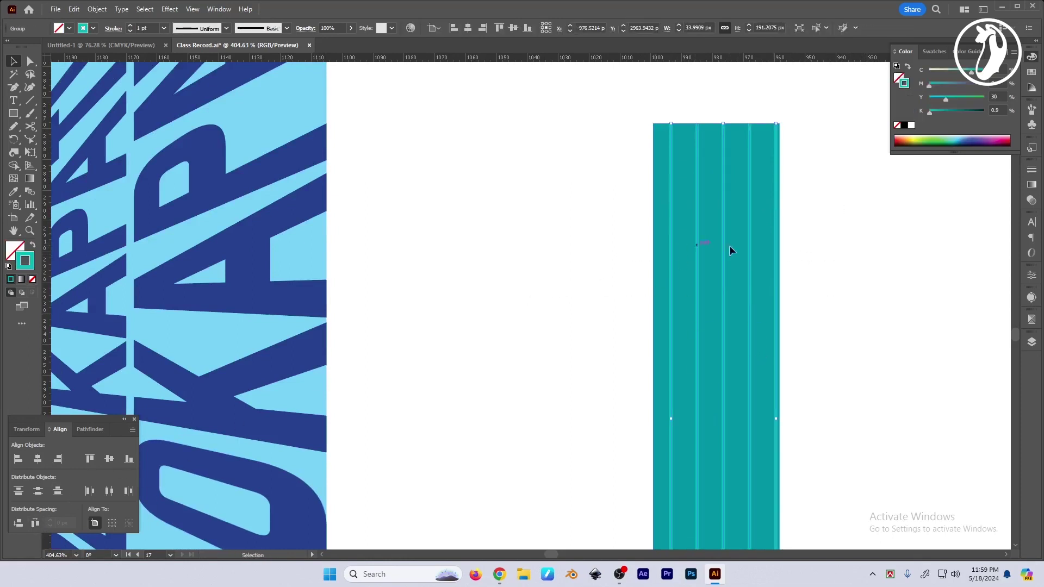
left_click(733, 292)
left_click(736, 272)
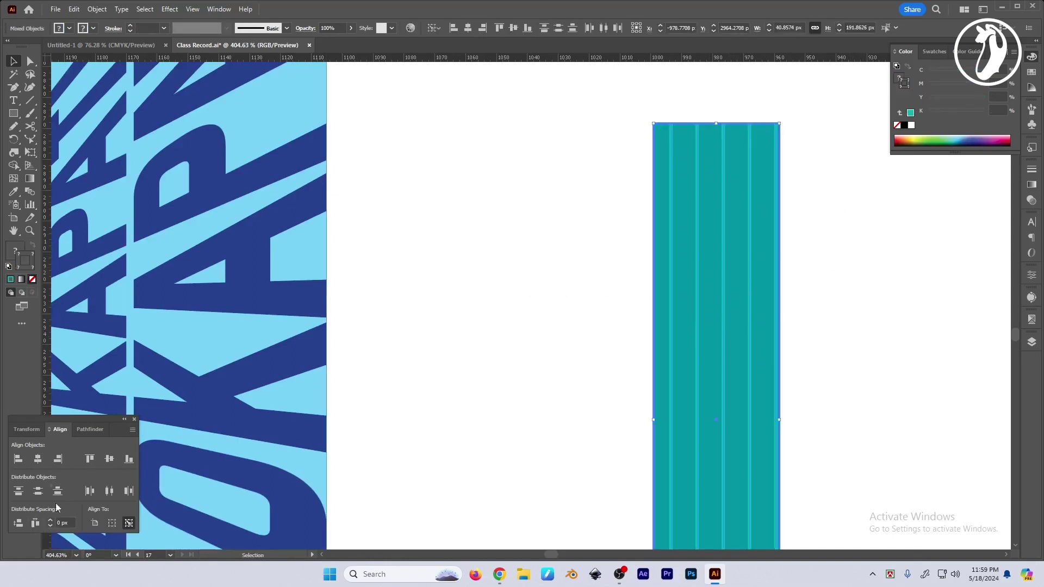
left_click(38, 462)
Step: Zoom to the column top with the Pencil tool active and nothing selected
scroll(693, 341, "down", 3)
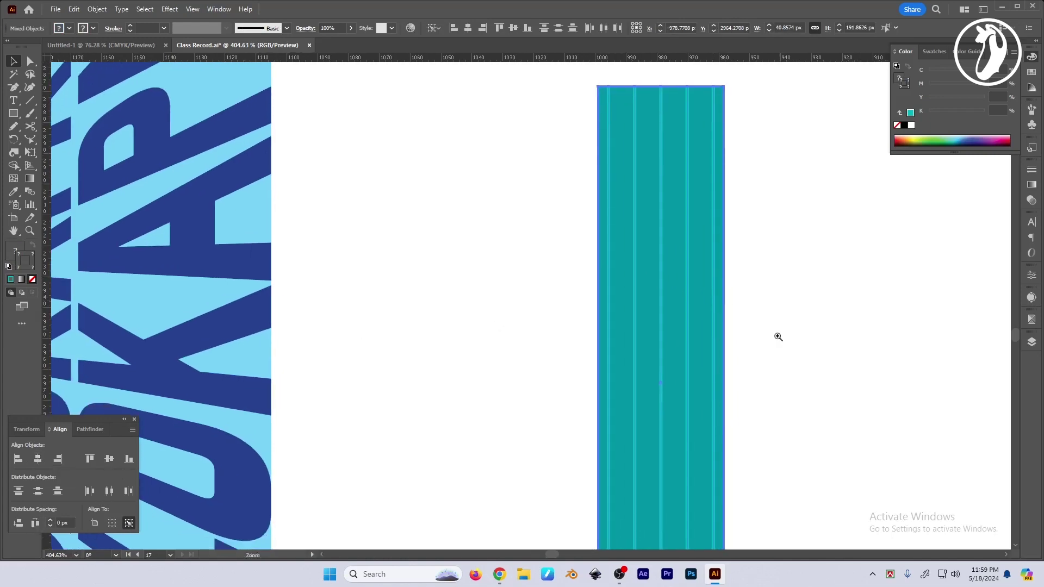
left_click_drag(787, 329, 751, 348)
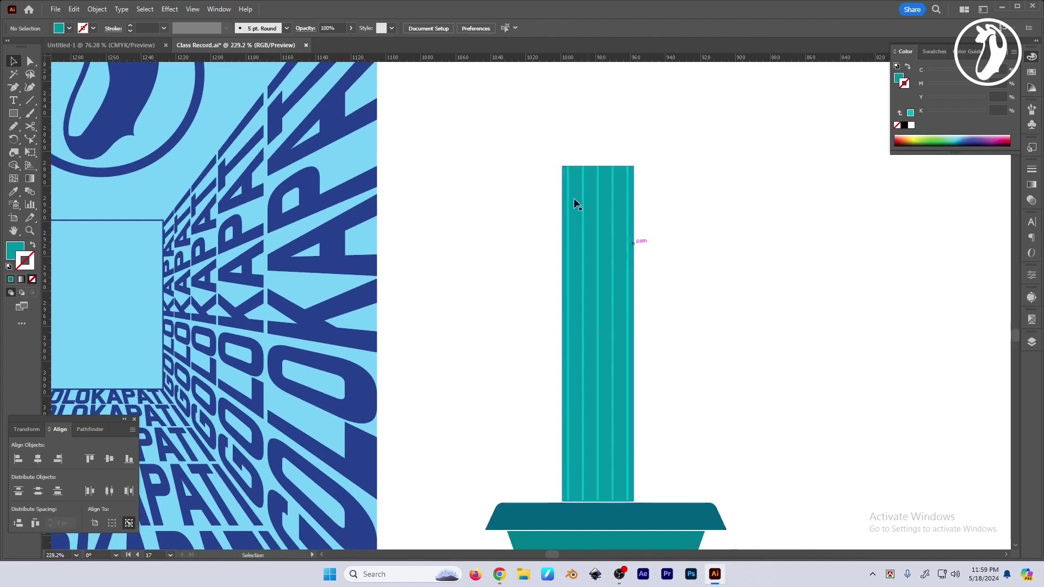
mouse_move(631, 187)
left_mouse_down()
mouse_move(652, 252)
mouse_move(620, 187)
left_mouse_up()
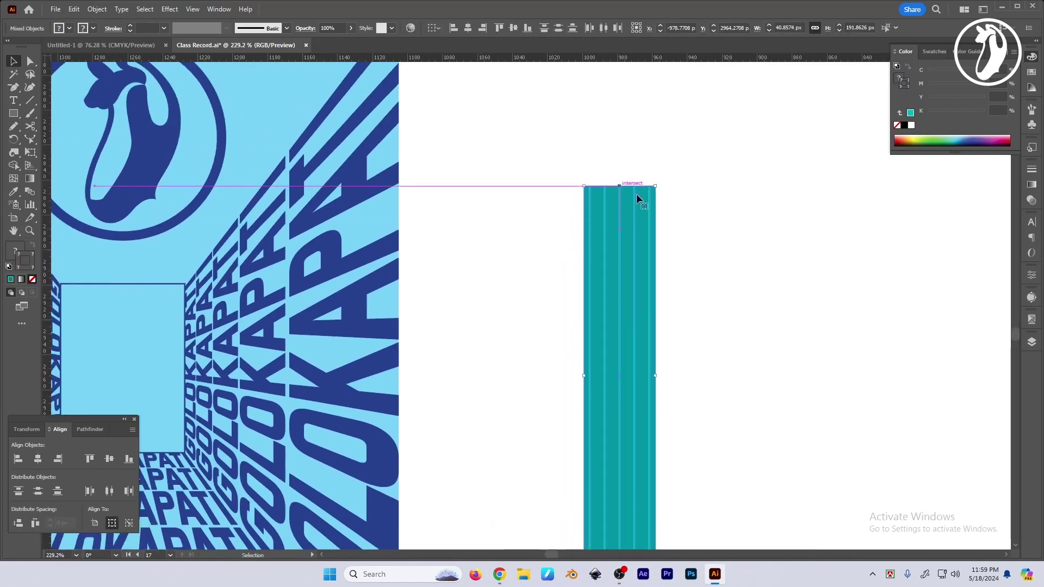
left_click_drag(18, 128, 60, 141)
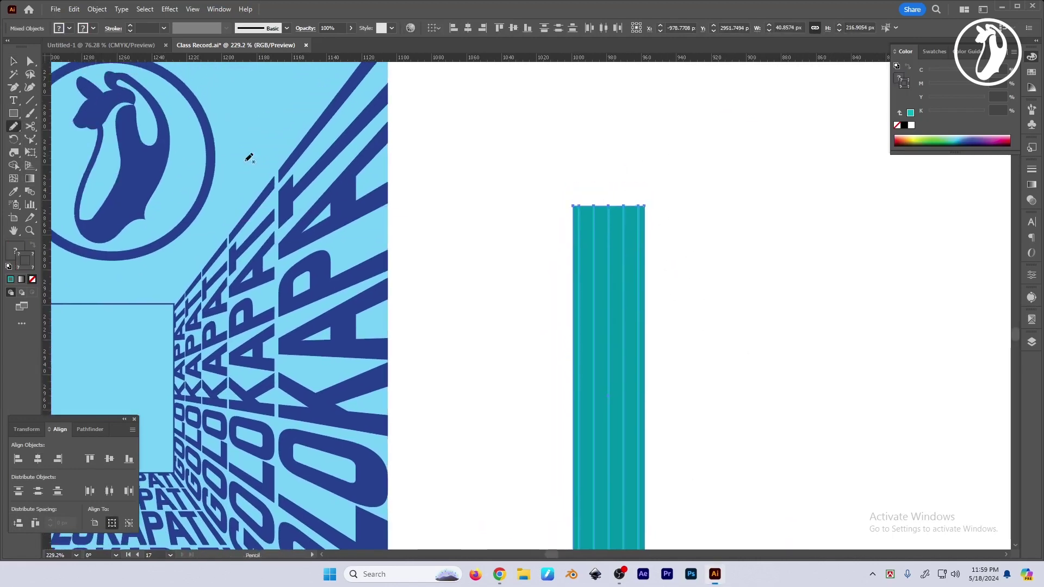
scroll(608, 231, "up", 5)
key("ctrl+shift+a")
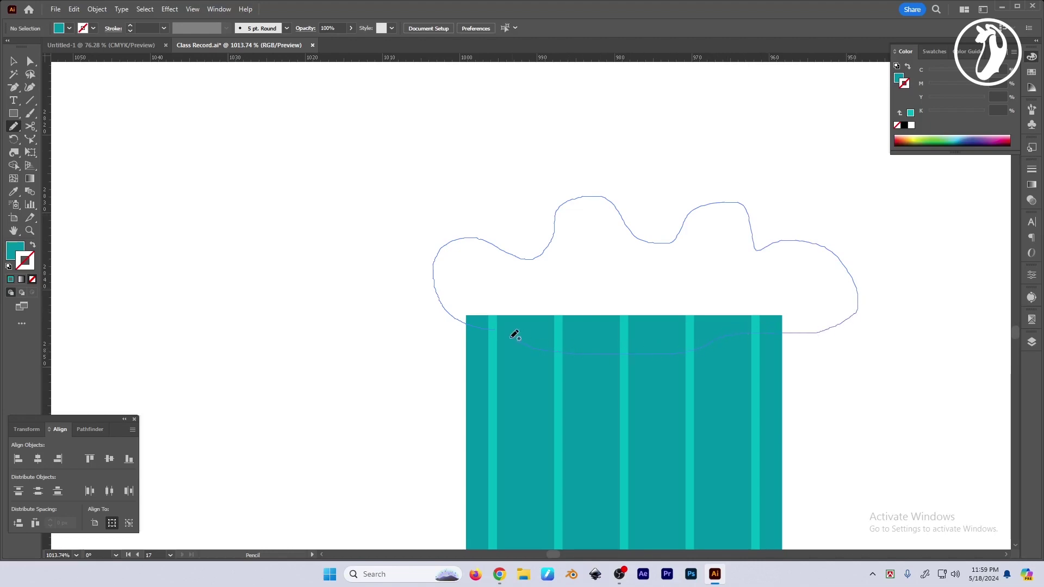
Step: Pencil a wavy cloud outline over the column top and fill it with the pot's teal
left_click_drag(496, 326, 492, 324)
key("i")
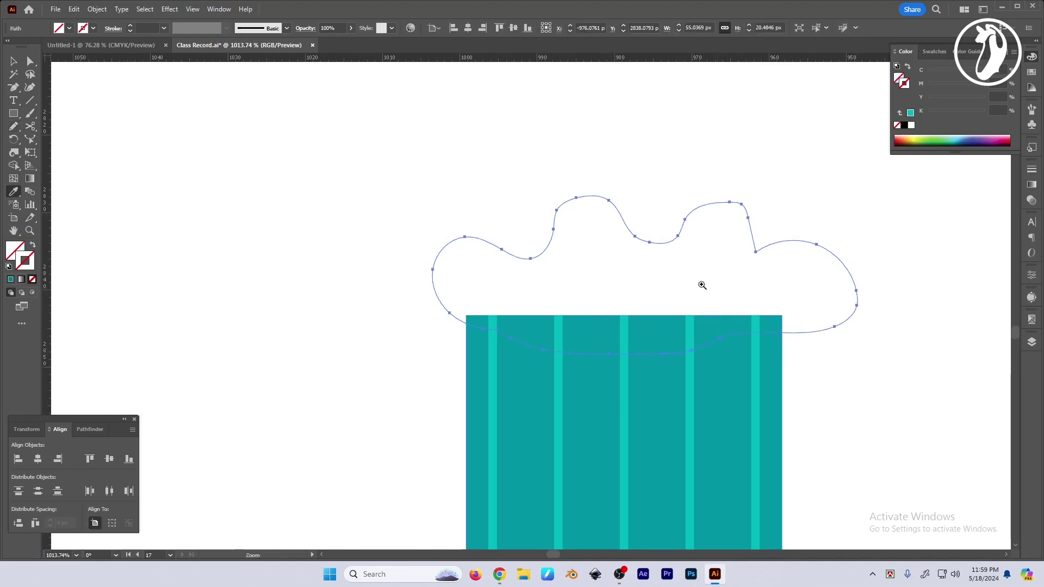
scroll(700, 285, "down", 5)
scroll(698, 280, "down", 2)
scroll(758, 326, "down", 1)
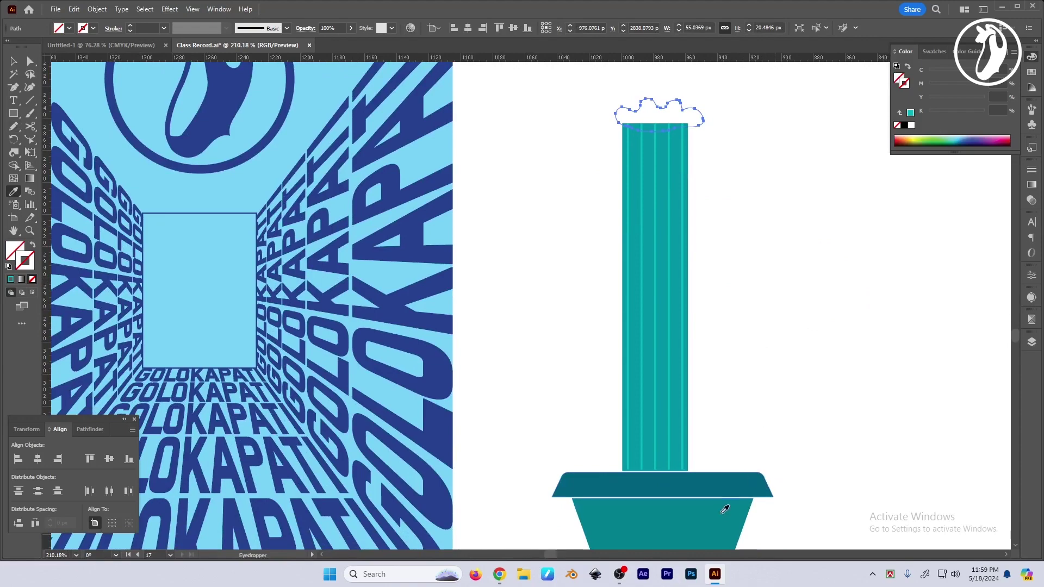
left_click(725, 509)
scroll(786, 275, "up", 2)
key("v")
left_click(700, 203)
Step: Make the pot rim's fill colour slightly less magenta and darker
scroll(620, 210, "up", 2)
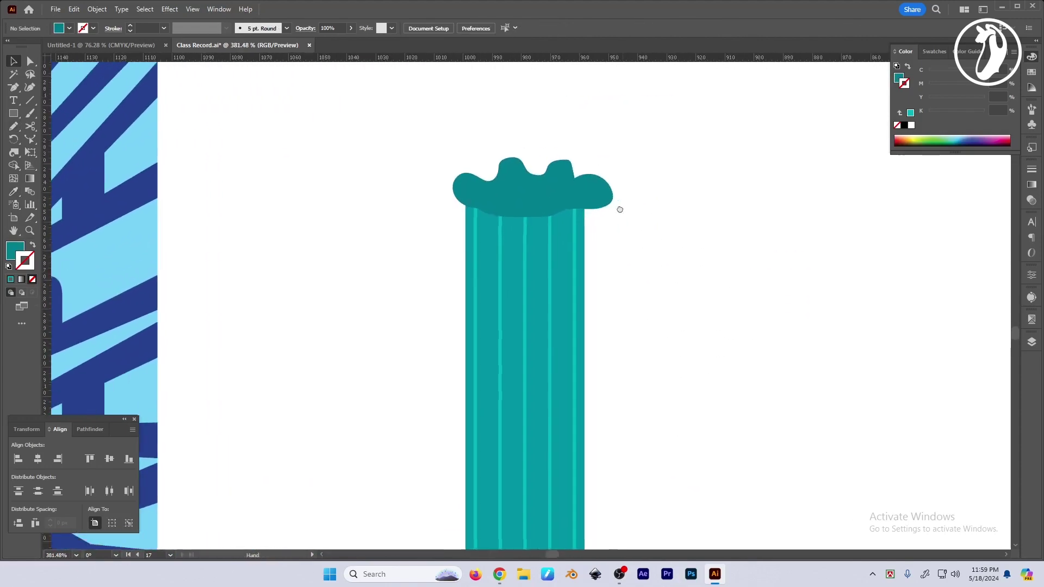
scroll(620, 210, "right", 3)
scroll(583, 425, "down", 3)
scroll(583, 425, "up", 1)
left_click_drag(583, 424, 764, 361)
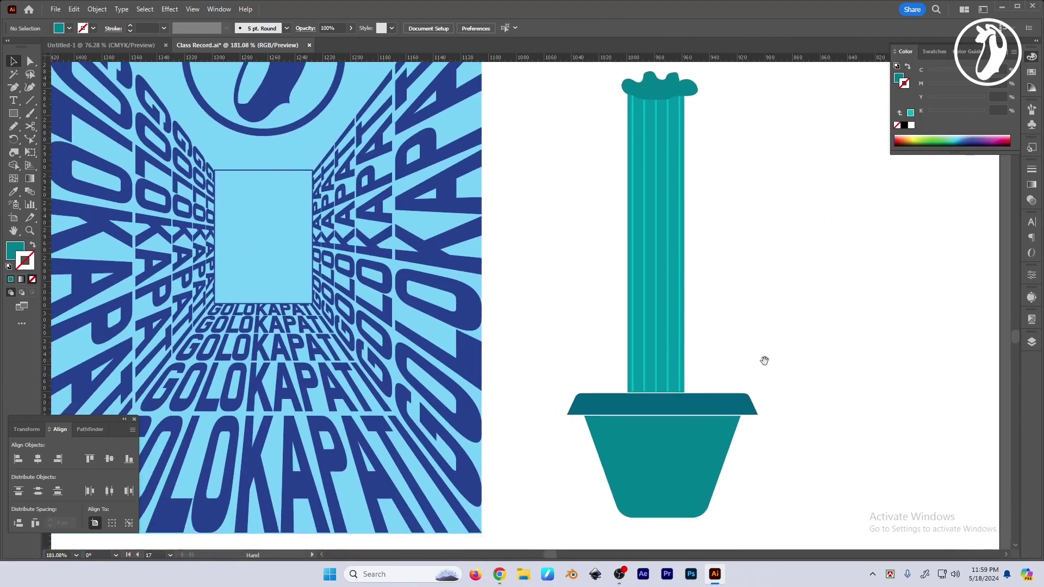
left_click(705, 408)
left_click(899, 79)
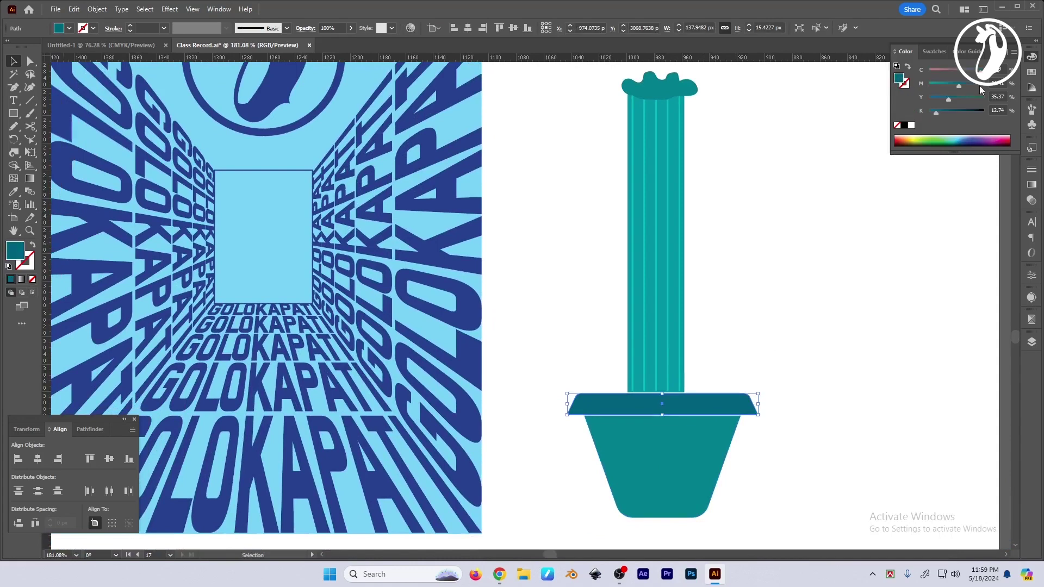
left_click_drag(960, 88, 951, 88)
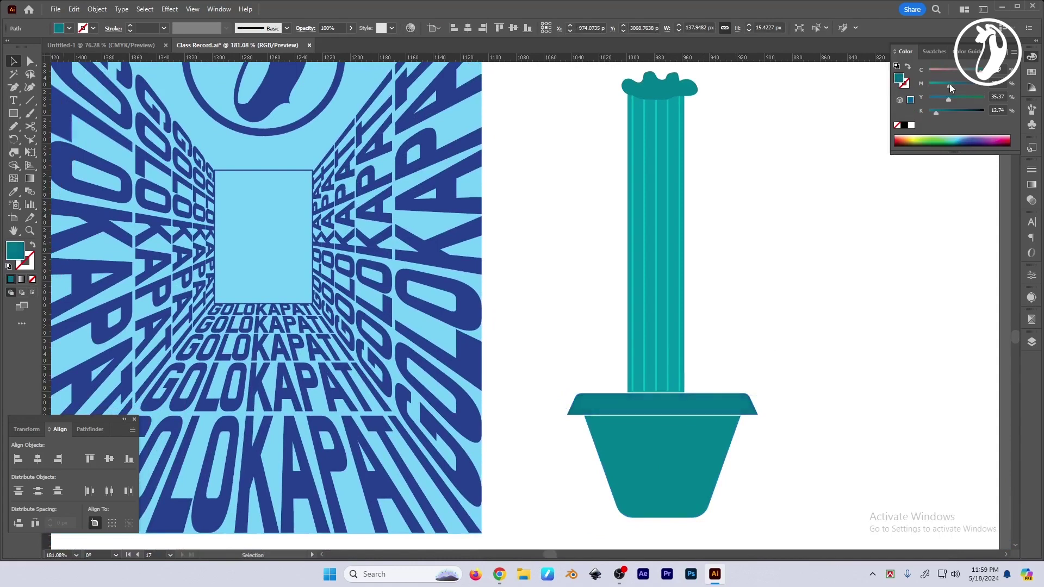
left_click_drag(951, 88, 950, 87)
Step: Smooth the outline of the cloud-shaped cactus cap with the Smooth tool
scroll(690, 191, "up", 3)
scroll(659, 215, "up", 2, "alt")
left_click(664, 211)
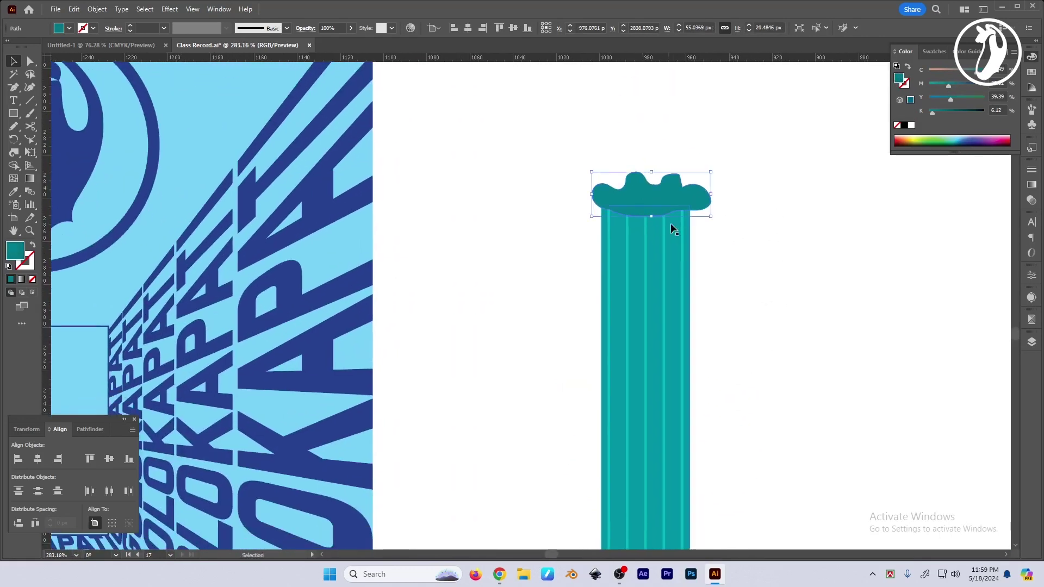
scroll(769, 276, "up", 2)
scroll(795, 256, "up", 2)
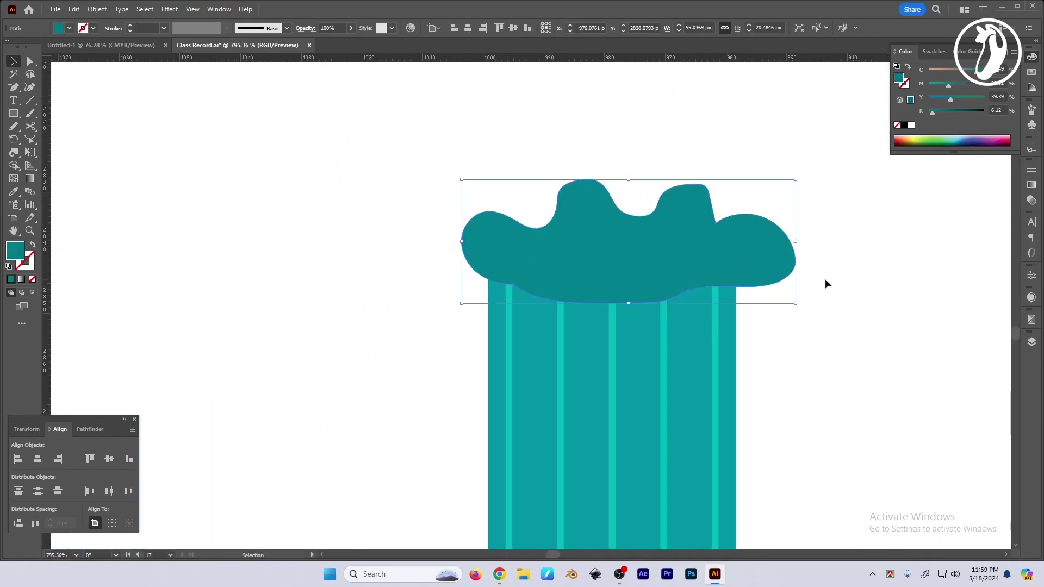
left_click(14, 127)
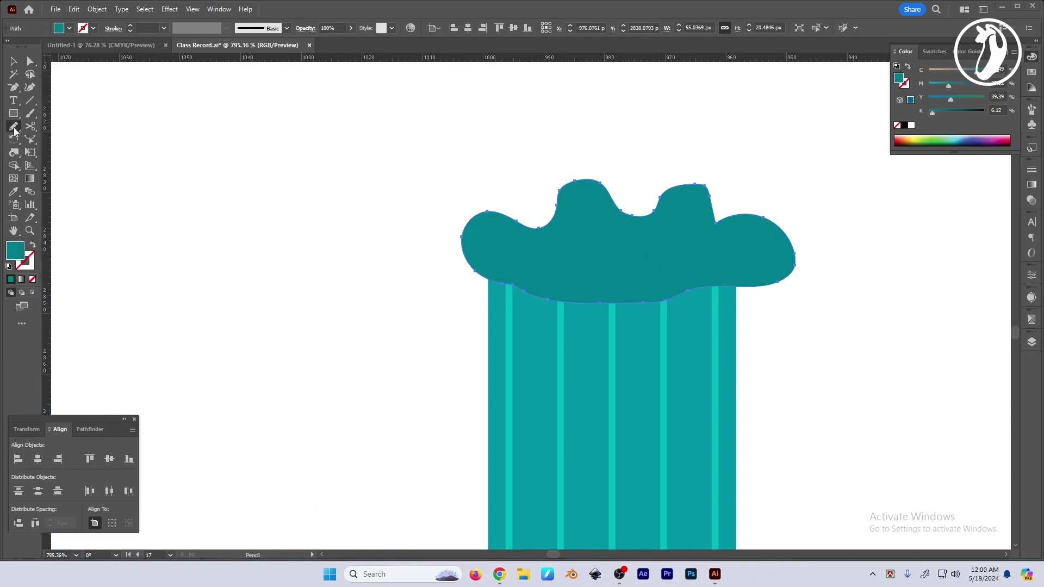
left_click(14, 131)
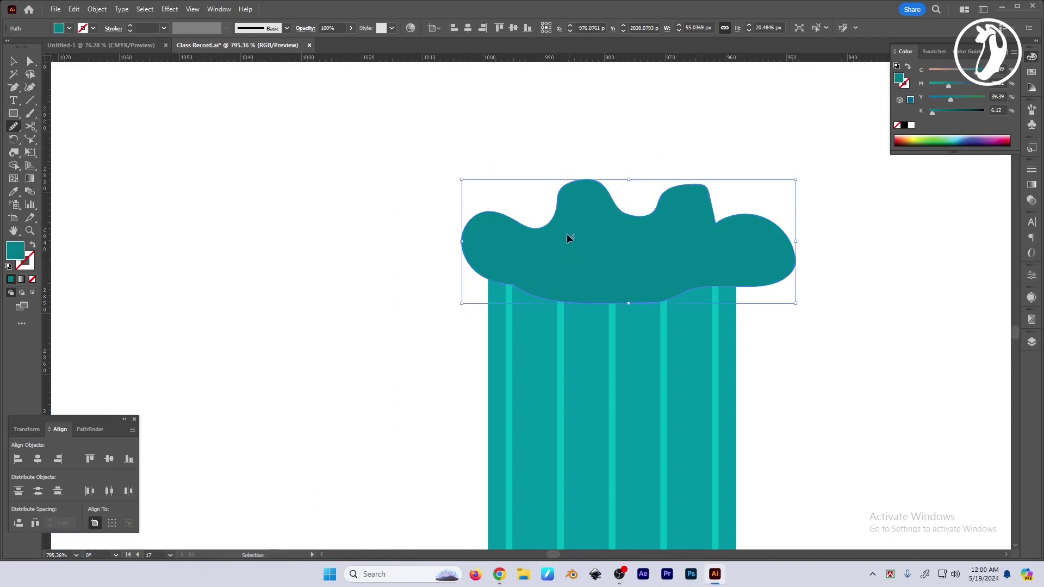
key("alt")
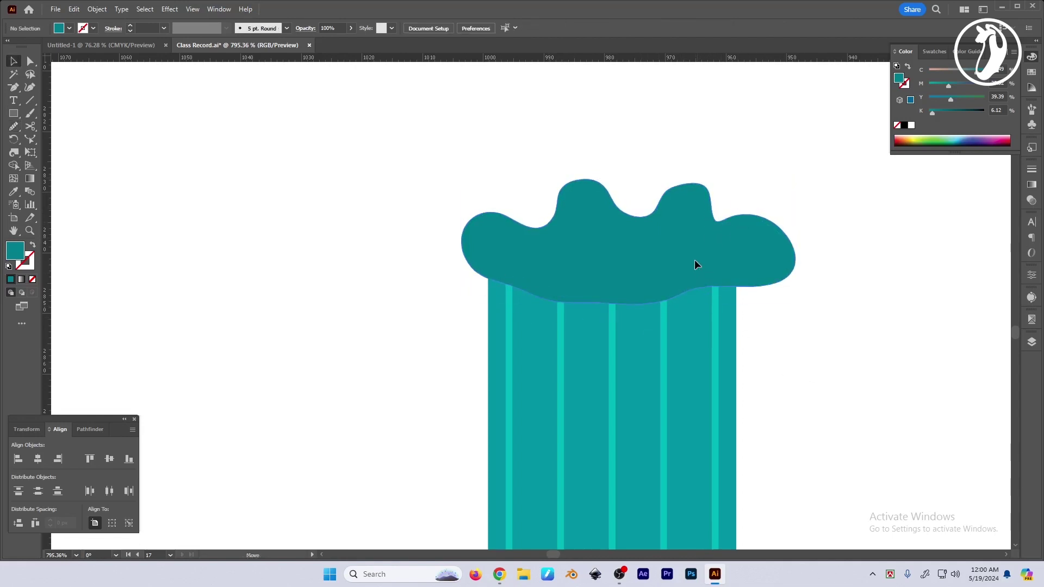
Step: Resize and move the cloud cap so it sits flush on the column's width
key("v")
left_click_drag(798, 242, 742, 244)
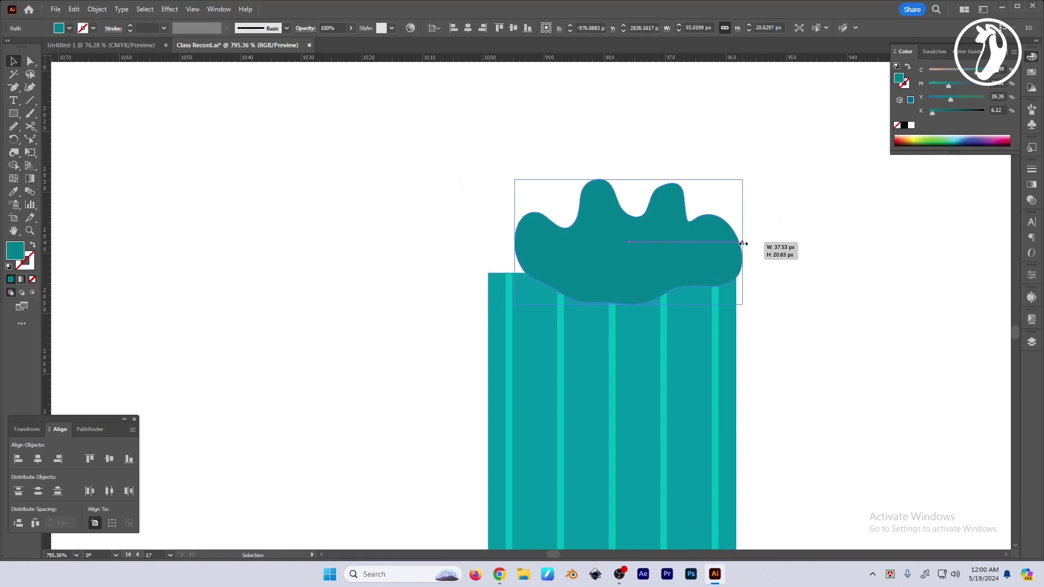
left_click_drag(510, 245, 478, 257)
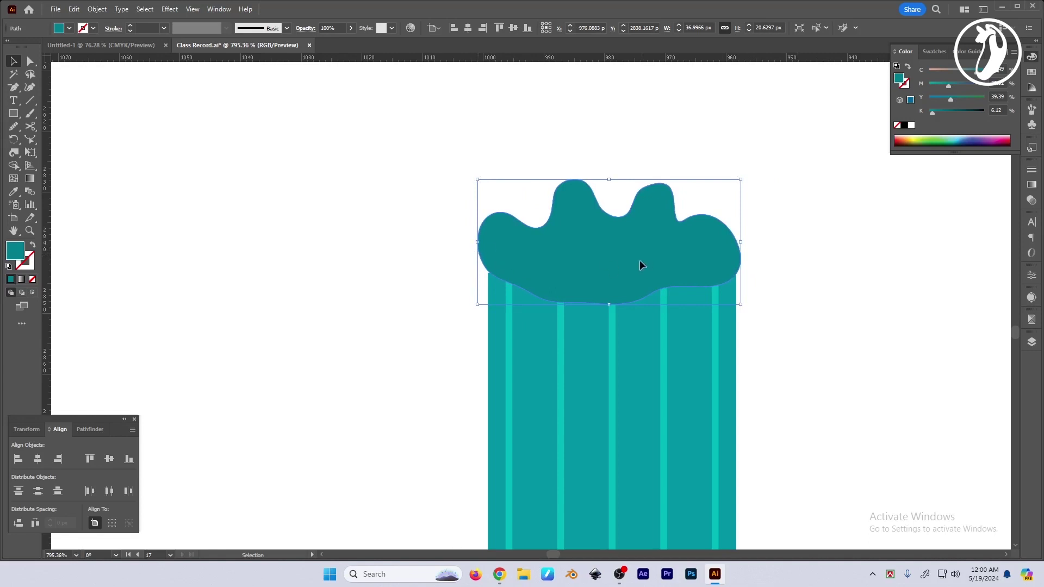
left_click_drag(640, 261, 641, 274)
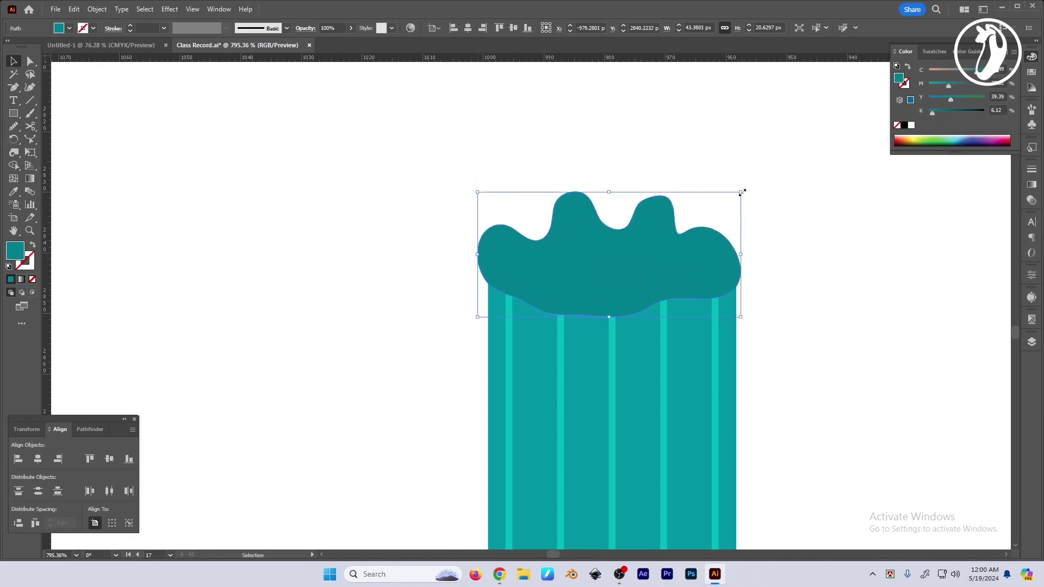
left_click_drag(743, 191, 737, 186)
left_click_drag(477, 186, 482, 188)
scroll(453, 196, "down", 8)
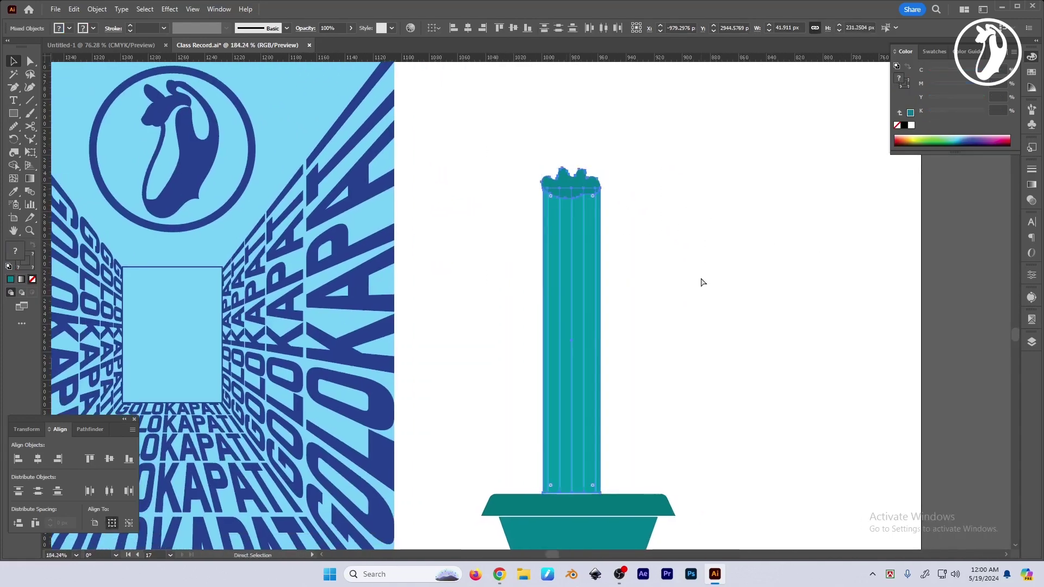
Step: Duplicate the capped column, rotate it horizontal, shorten it and attach it to the trunk's right
left_click(715, 300)
left_click_drag(570, 268, 669, 248)
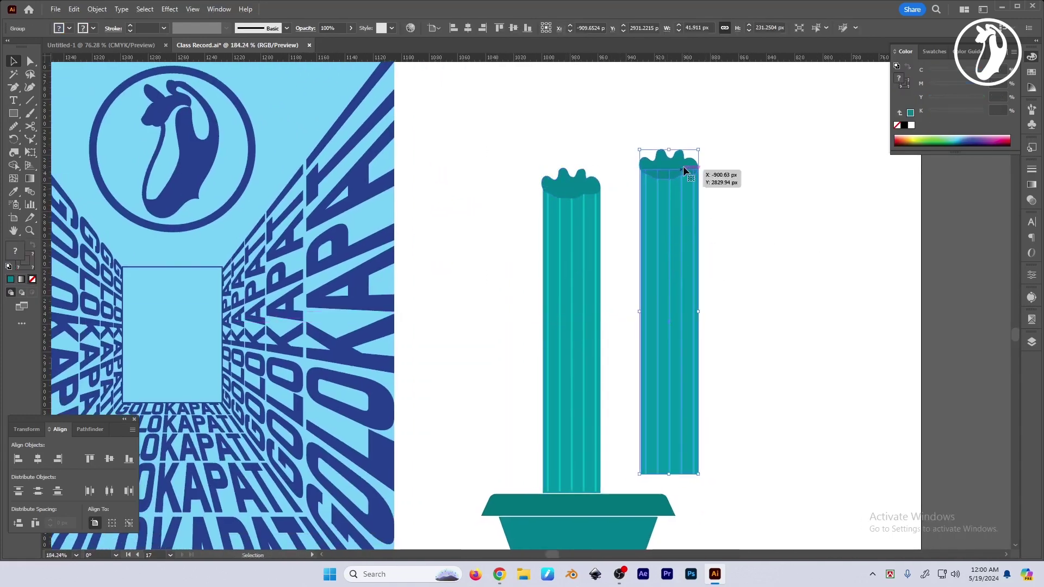
mouse_move(704, 143)
left_mouse_down()
mouse_move(789, 272)
mouse_move(784, 370)
left_mouse_up()
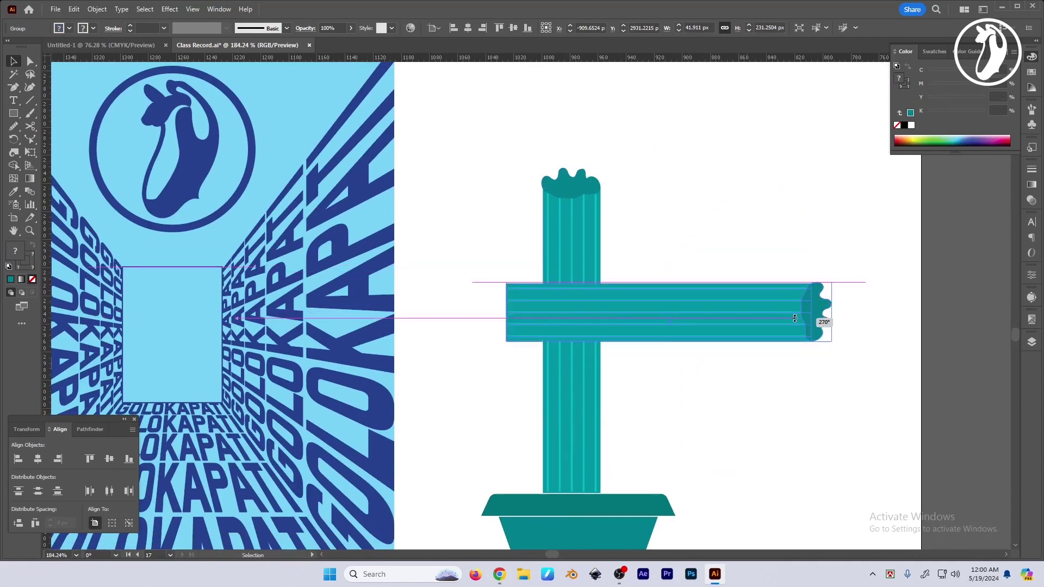
left_click_drag(646, 287, 709, 255)
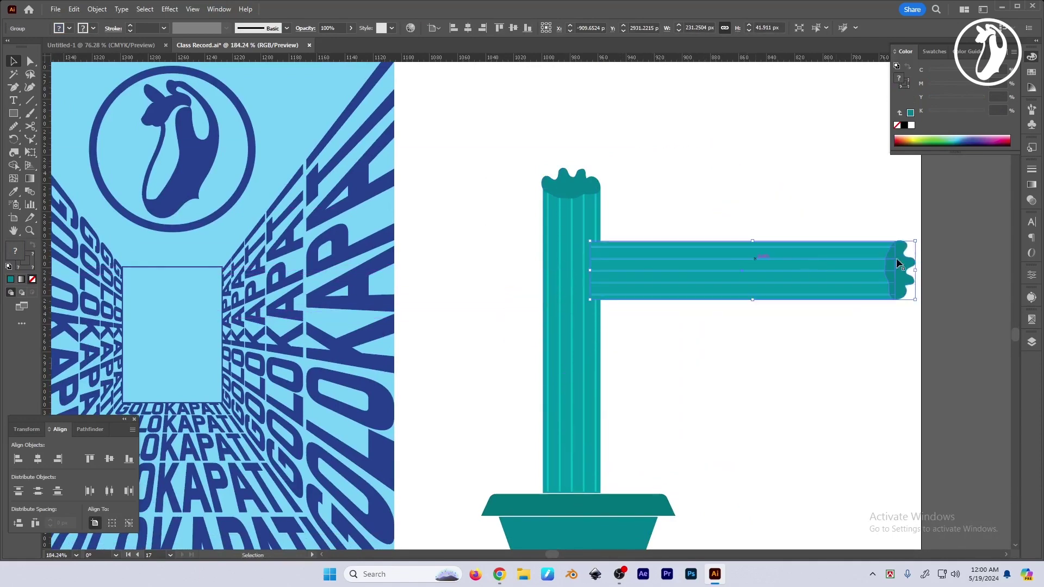
left_click_drag(915, 273, 837, 270)
left_click_drag(687, 272, 687, 289)
left_click_drag(790, 362, 767, 365)
Step: Puppet Warp the branch with a mid pin, bending its tip upward
left_click(31, 158)
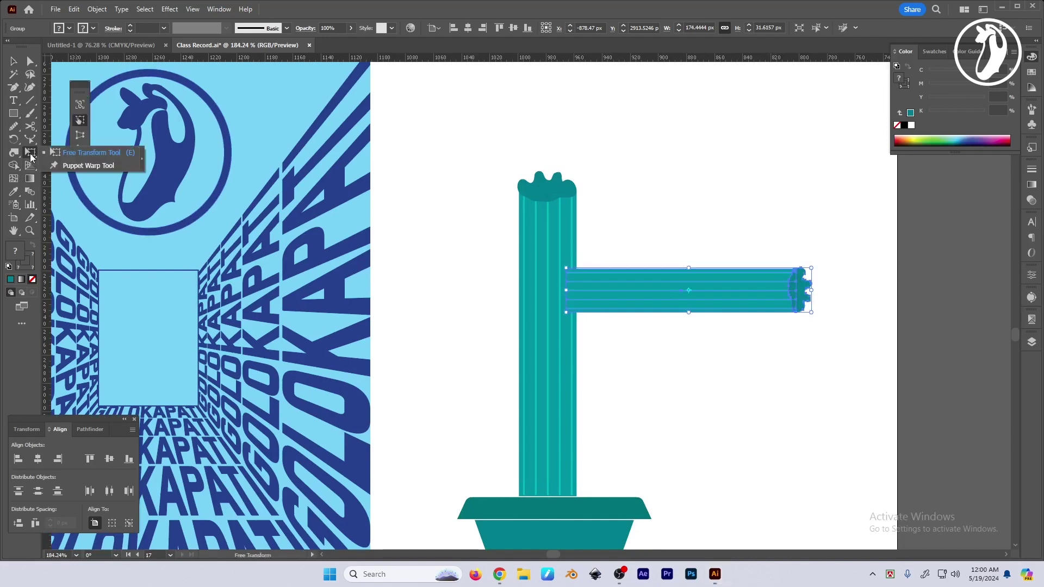
left_click(87, 165)
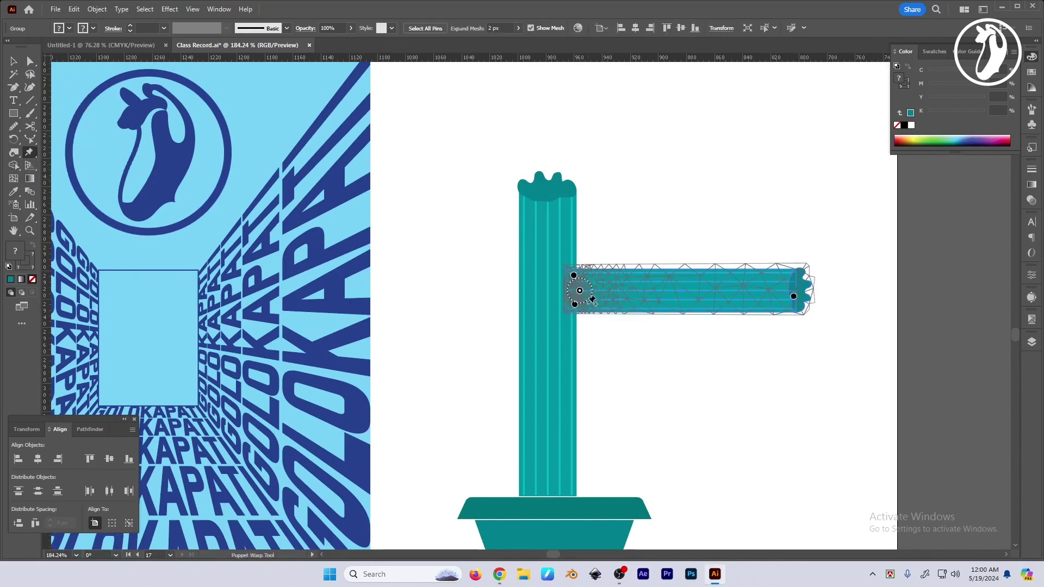
left_click(679, 292)
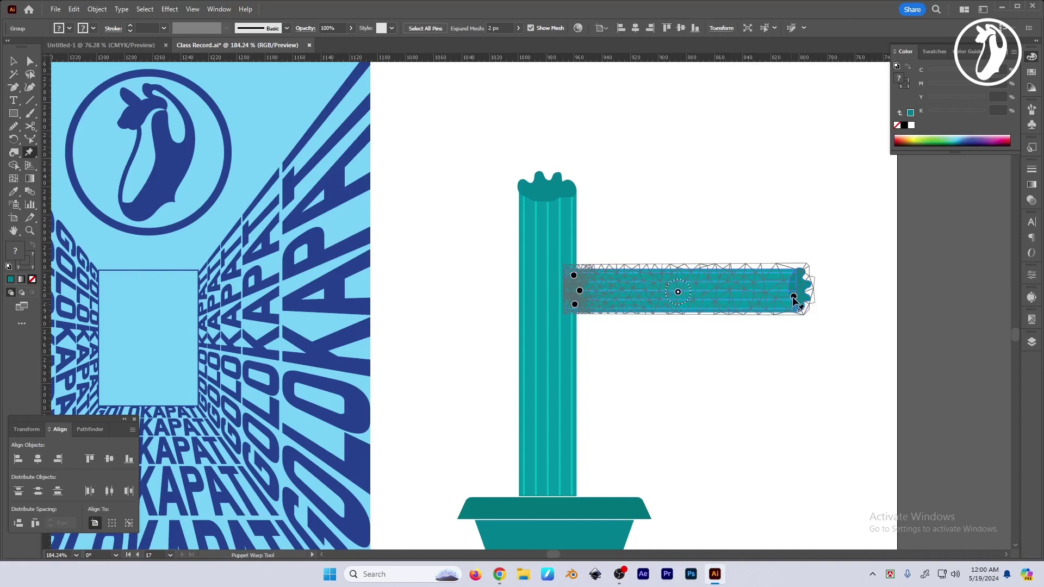
mouse_move(794, 298)
left_mouse_down()
mouse_move(753, 234)
mouse_move(709, 193)
mouse_move(721, 107)
mouse_move(701, 194)
mouse_move(718, 139)
left_mouse_up()
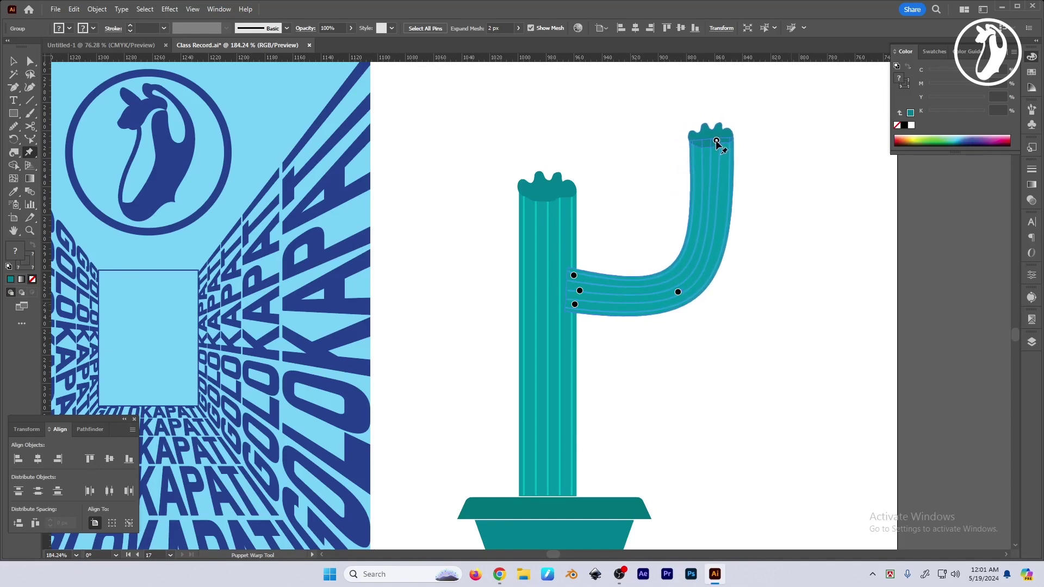
left_click_drag(717, 142, 710, 139)
Step: Commit the bent arm, nudge it left and place a copy on the trunk's left side
key("v")
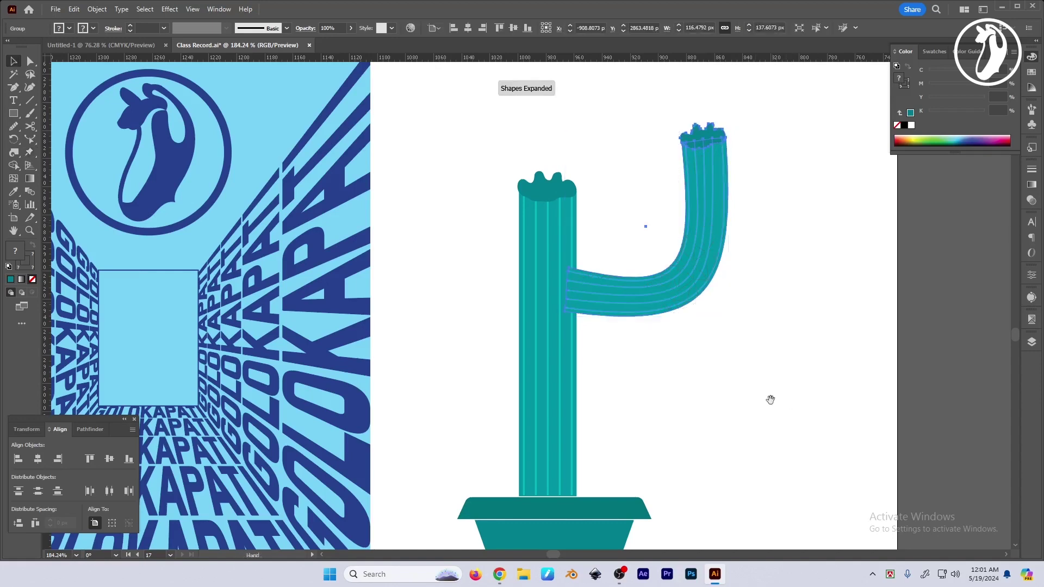
left_click_drag(771, 399, 777, 402)
left_click(777, 402)
left_click(681, 288)
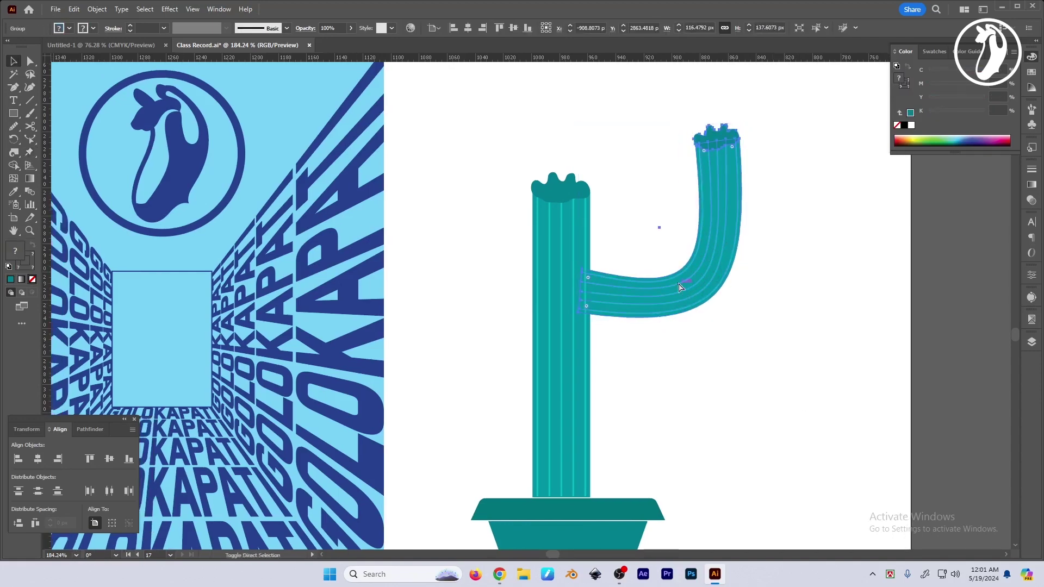
left_click(758, 412)
left_click_drag(651, 357, 669, 365)
scroll(669, 364, "up", 1)
left_click_drag(704, 294, 678, 306)
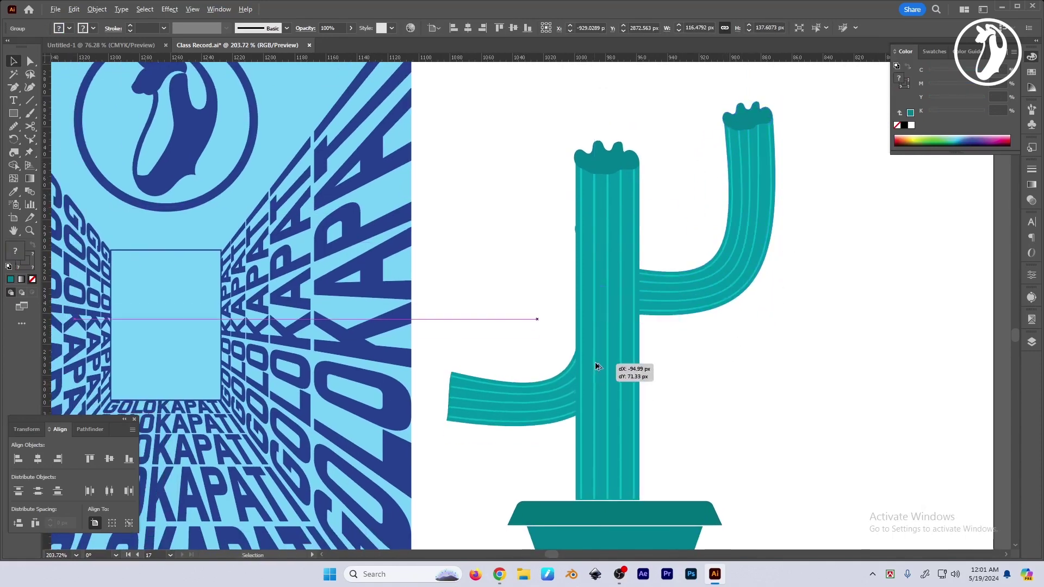
left_click_drag(733, 340, 596, 376)
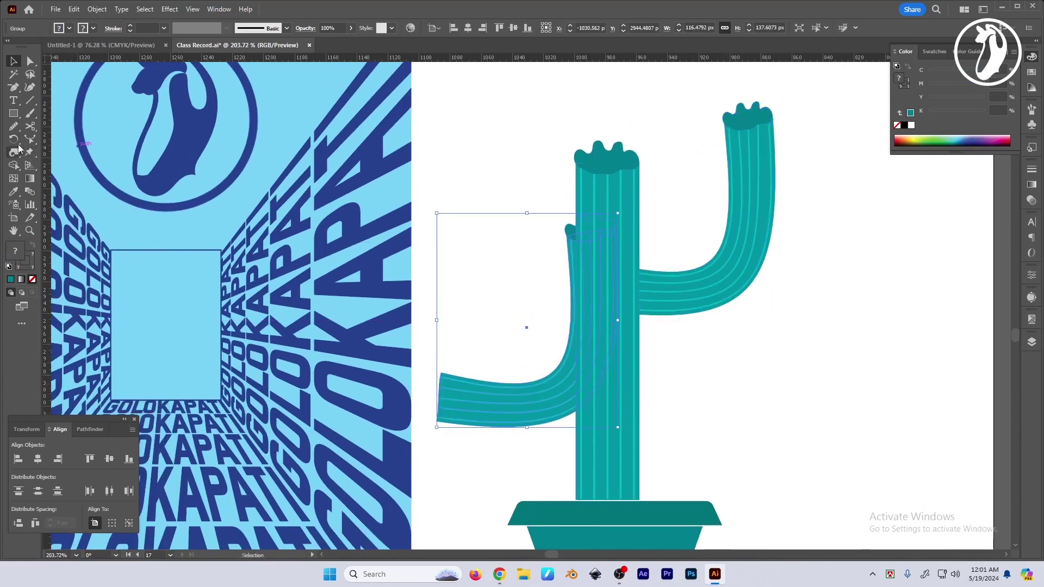
Step: Mirror the left arm copy across a vertical axis with the Reflect tool
left_click(13, 142)
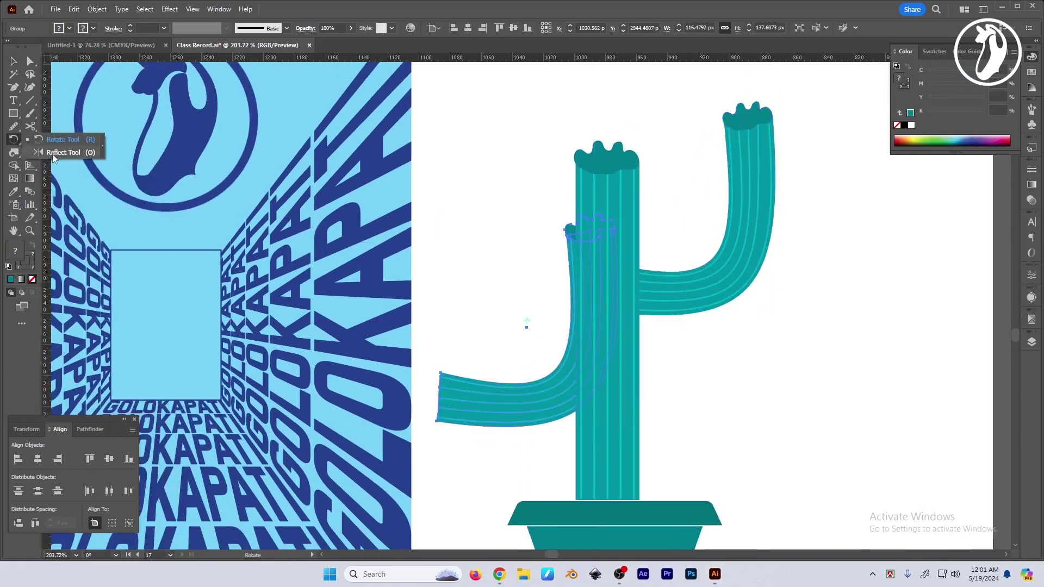
left_click(54, 153)
double_click(11, 139)
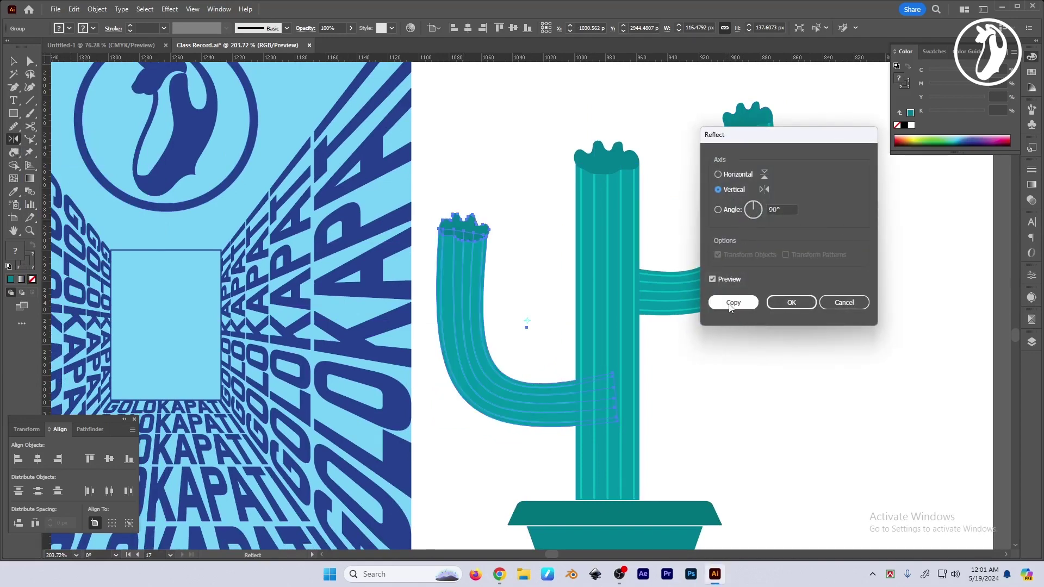
left_click(792, 302)
key("v")
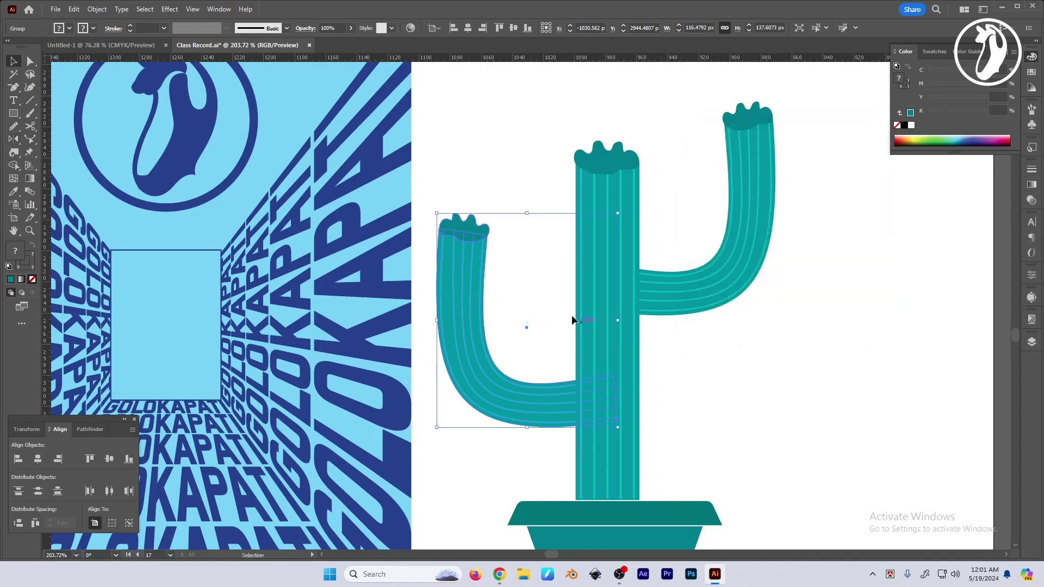
Step: Shrink both arms and reposition them on the trunk, raising the right one
left_click_drag(467, 345, 493, 356)
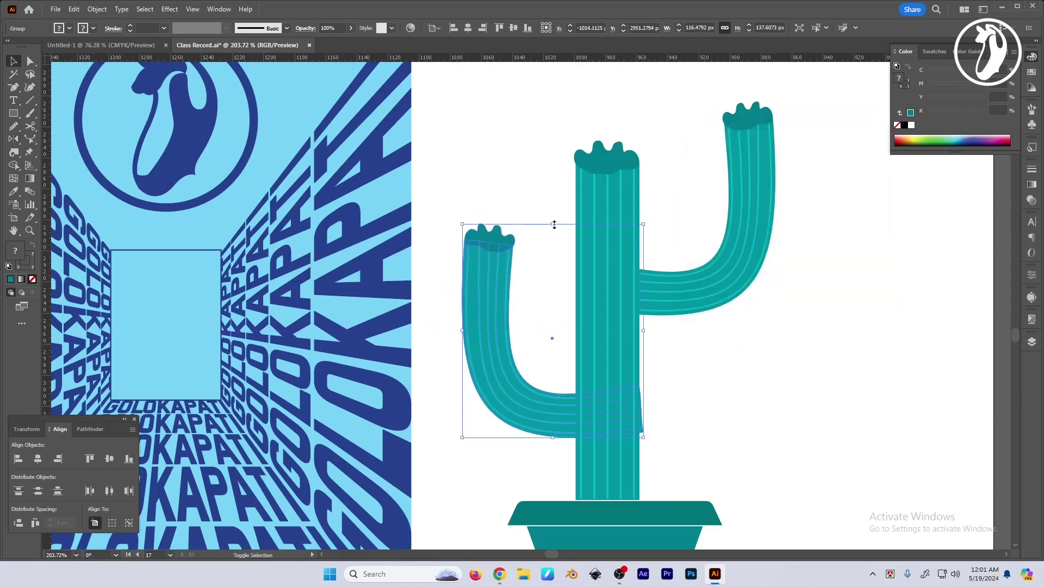
left_click_drag(554, 225, 510, 348)
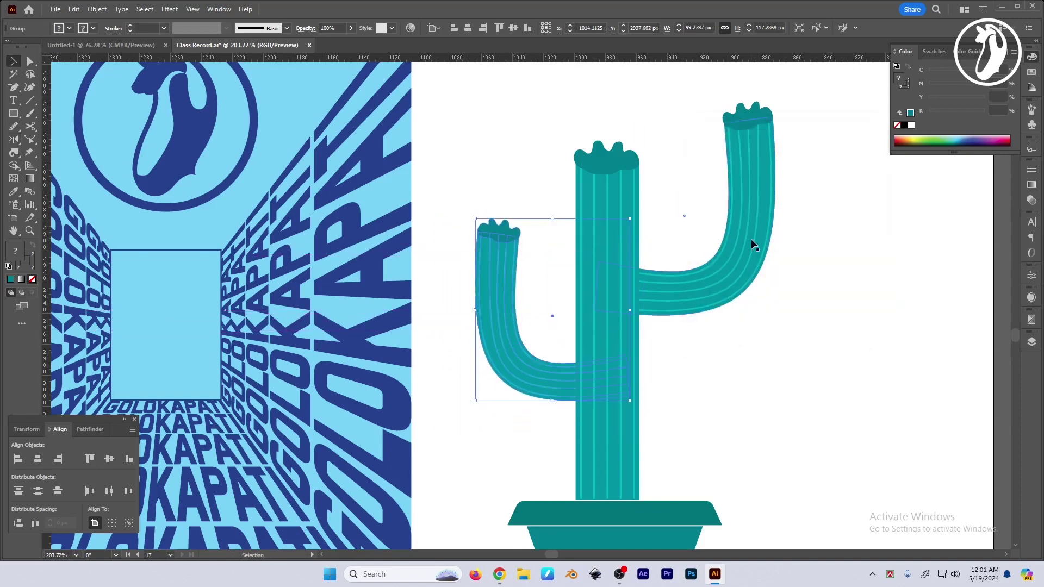
left_click(757, 112)
left_click_drag(777, 104, 746, 137)
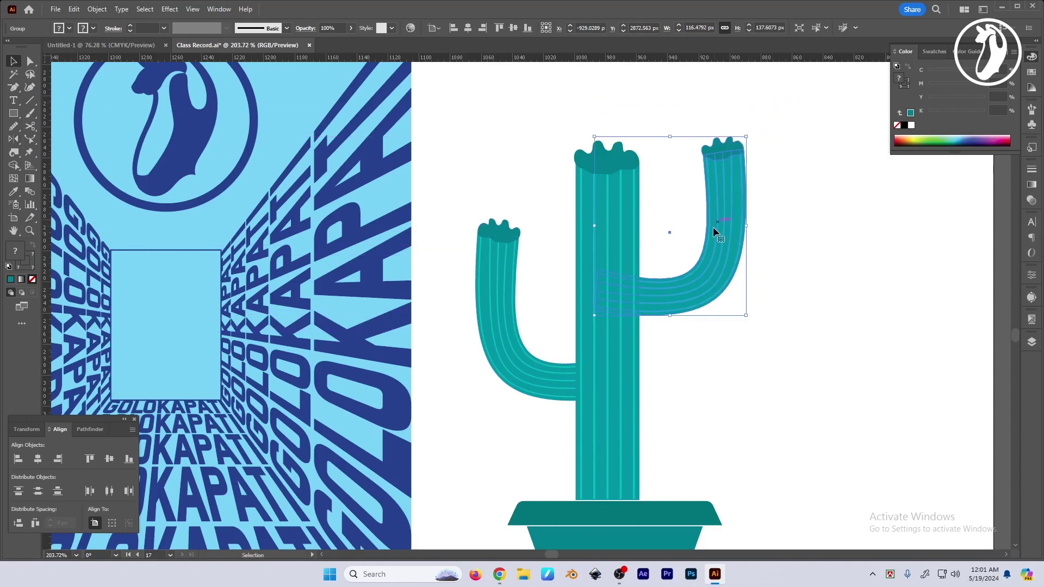
left_click_drag(714, 229, 710, 191)
left_click(744, 330)
scroll(745, 370, "down", 3)
Step: Nudge the right and left cactus arms into final position on the trunk
scroll(664, 326, "up", 1)
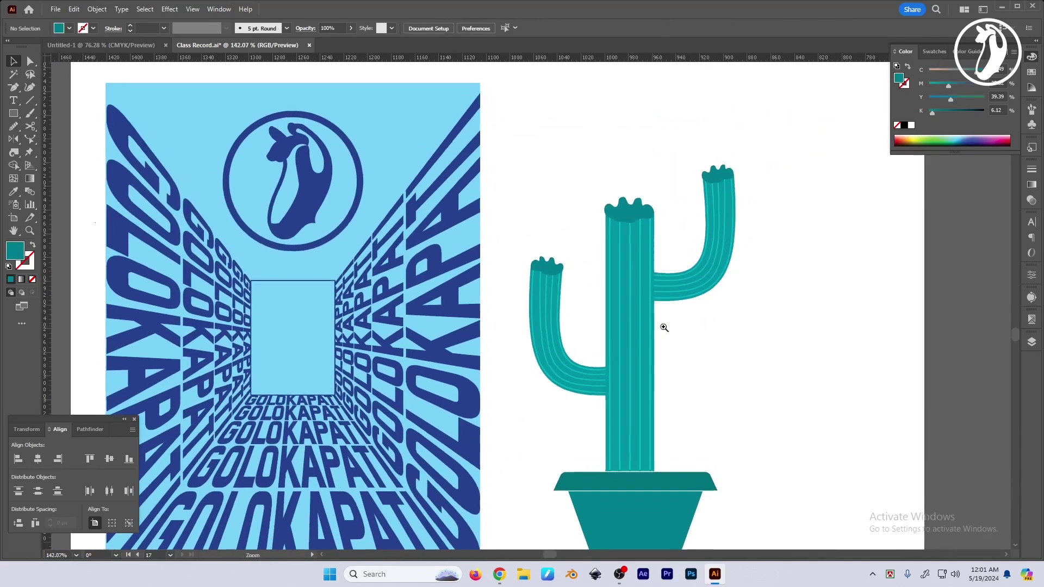
left_click_drag(710, 265, 705, 270)
left_click_drag(578, 383, 576, 372)
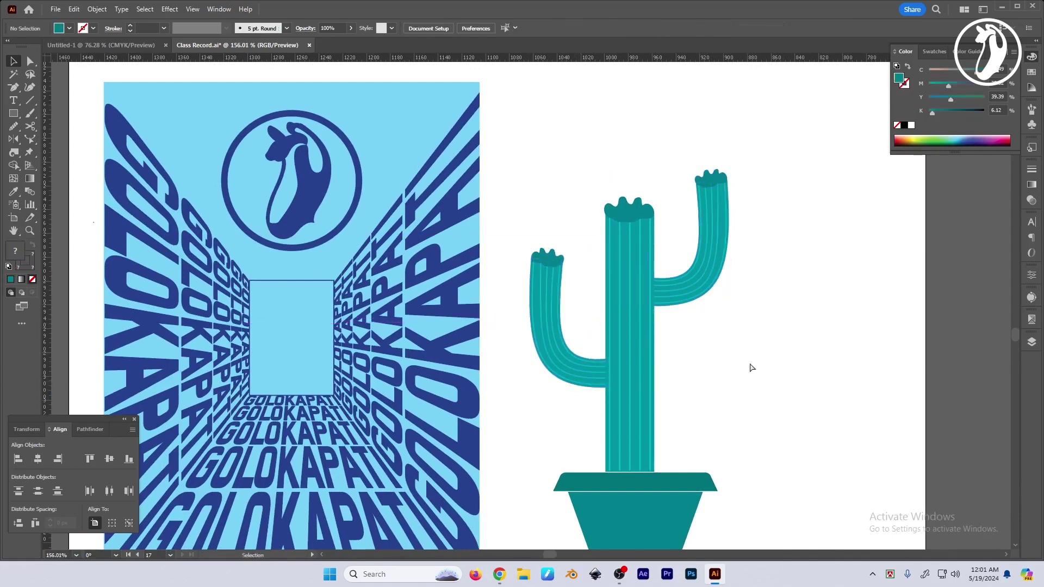
scroll(783, 364, "down", 1)
left_click(29, 154)
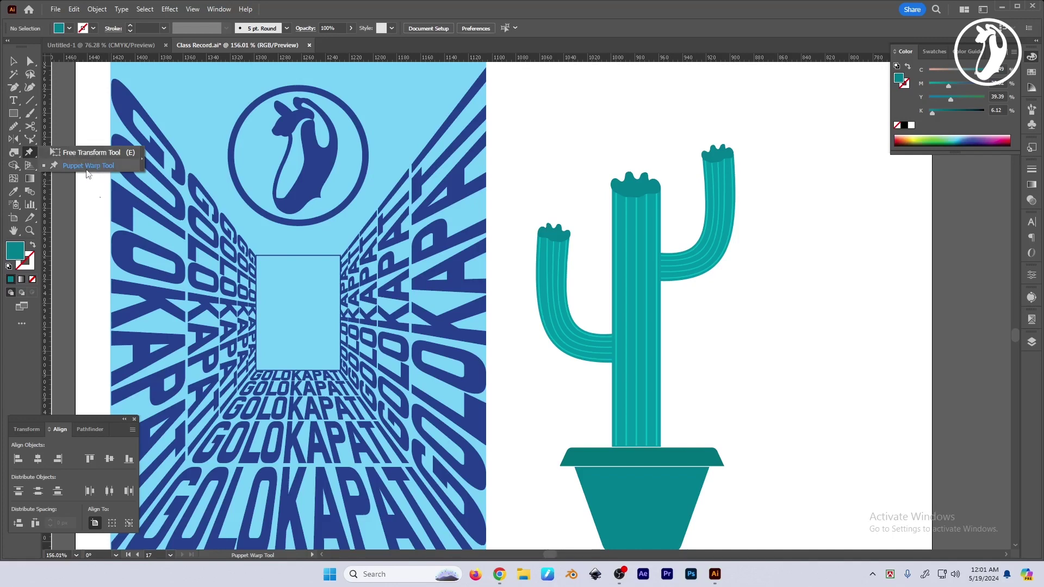
left_click_drag(816, 315, 772, 333)
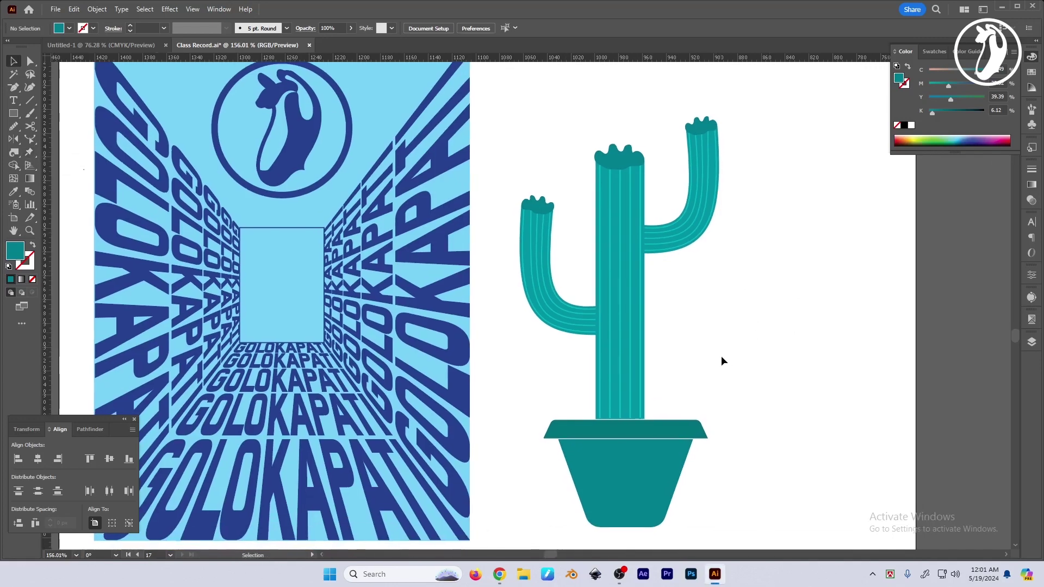
left_click_drag(722, 361, 718, 350)
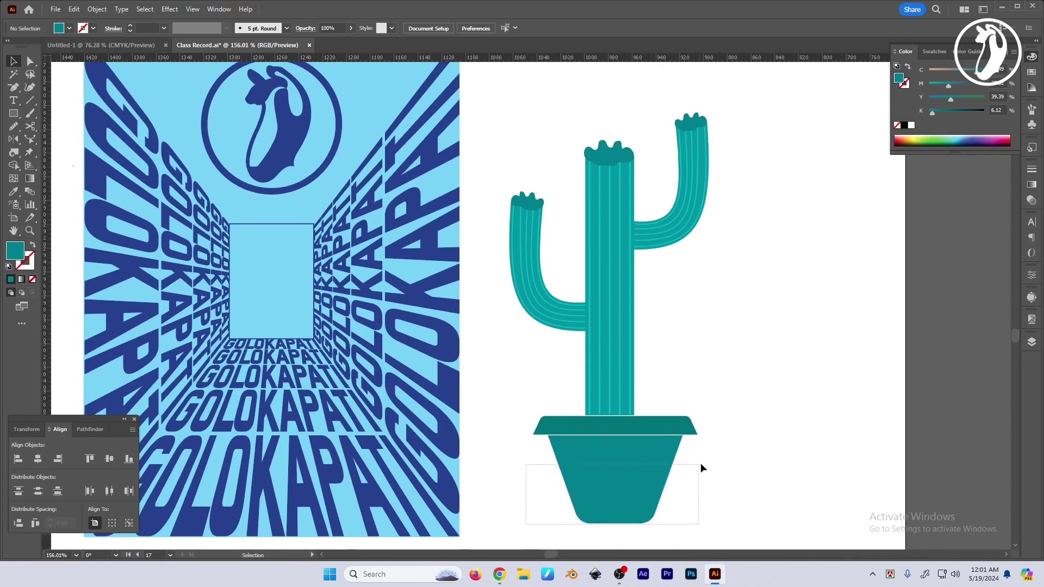
Step: Centre the cactus horizontally on the pot, using the pot as key object
left_click_drag(700, 467, 702, 466)
key("a")
left_click_drag(518, 122, 737, 307)
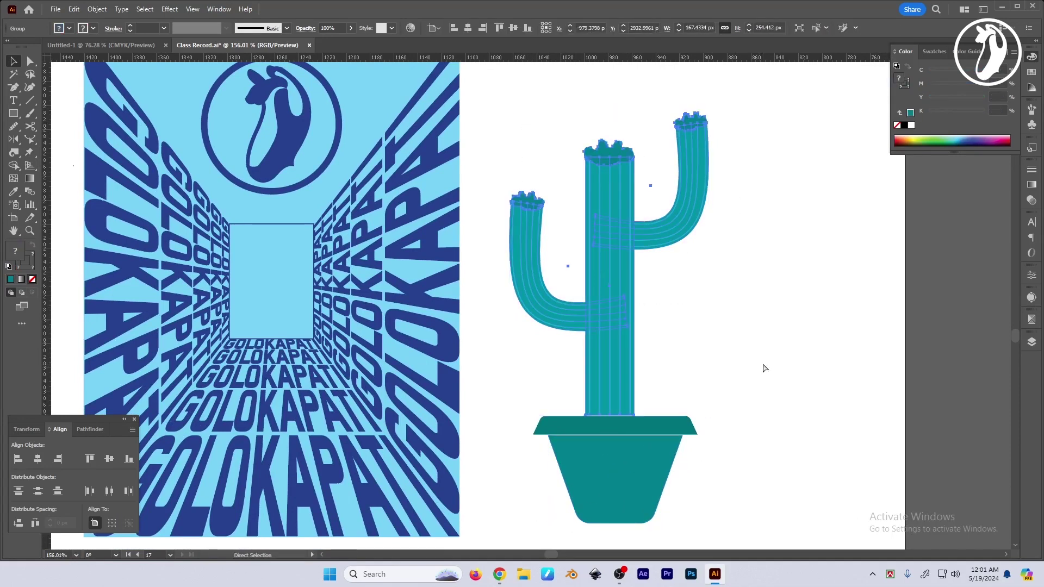
key("v")
left_click(624, 447)
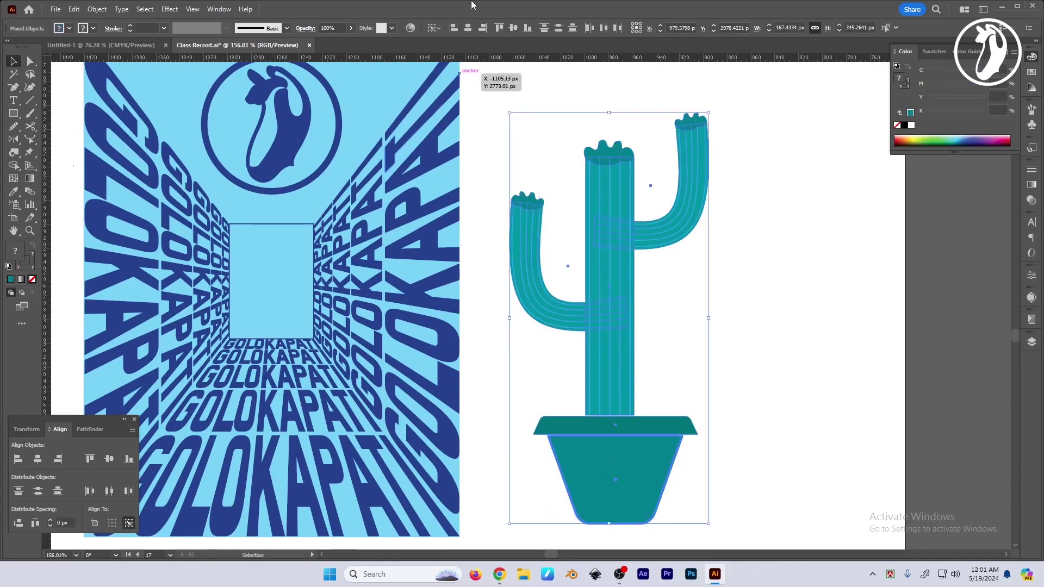
left_click(468, 28)
left_click(764, 316)
Step: Move the whole potted cactus up-left and scale it down slightly
scroll(680, 250, "down", 2)
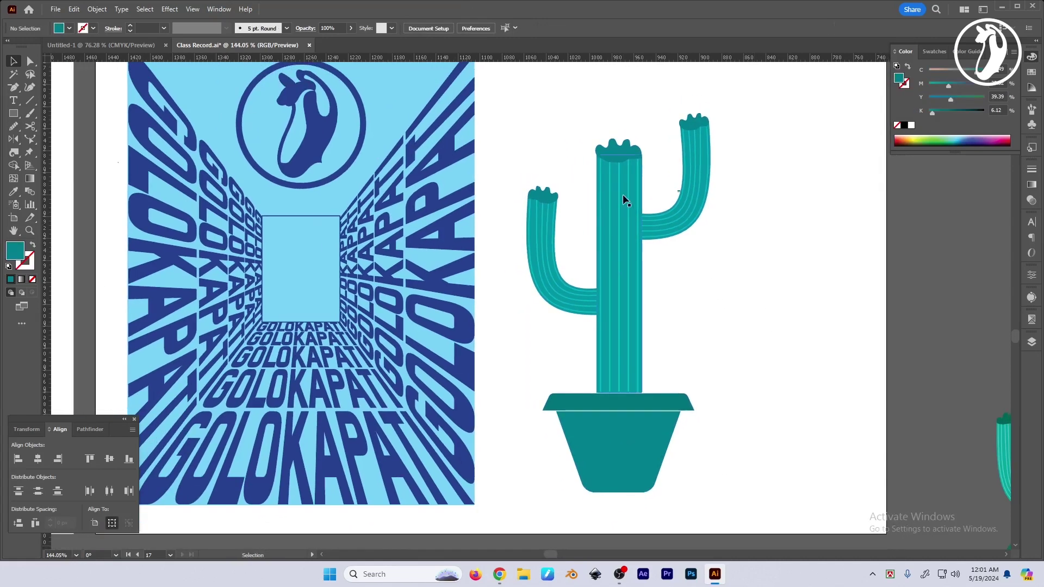
left_click(619, 214)
left_click_drag(566, 128, 718, 483)
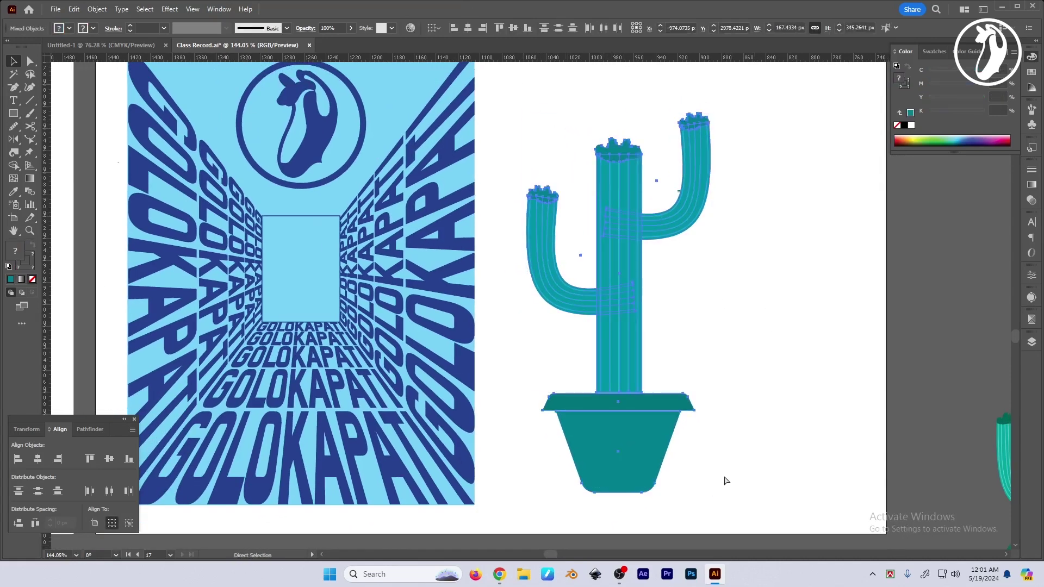
left_click_drag(737, 391, 775, 446)
left_click_drag(654, 487, 622, 381)
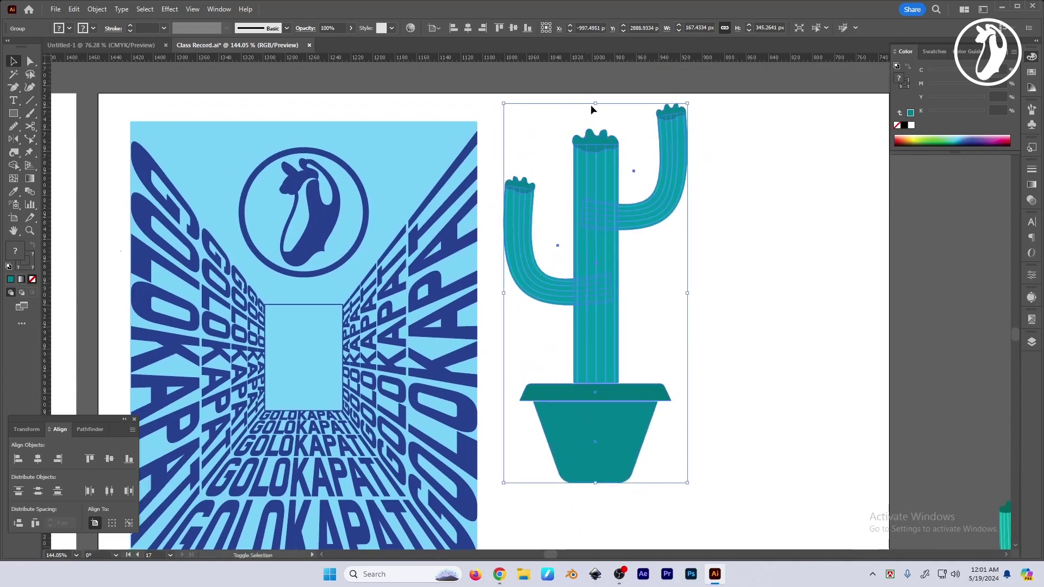
left_click_drag(588, 95, 595, 126)
left_click(753, 298)
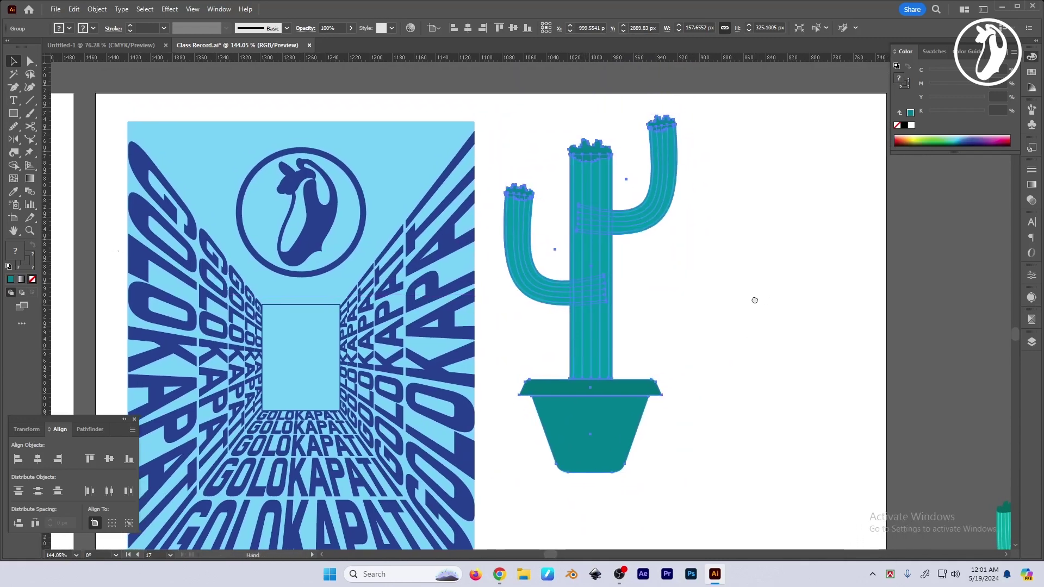
Step: Draw a circle right of the cactus and fill it black
key("l")
left_click_drag(729, 200, 806, 273)
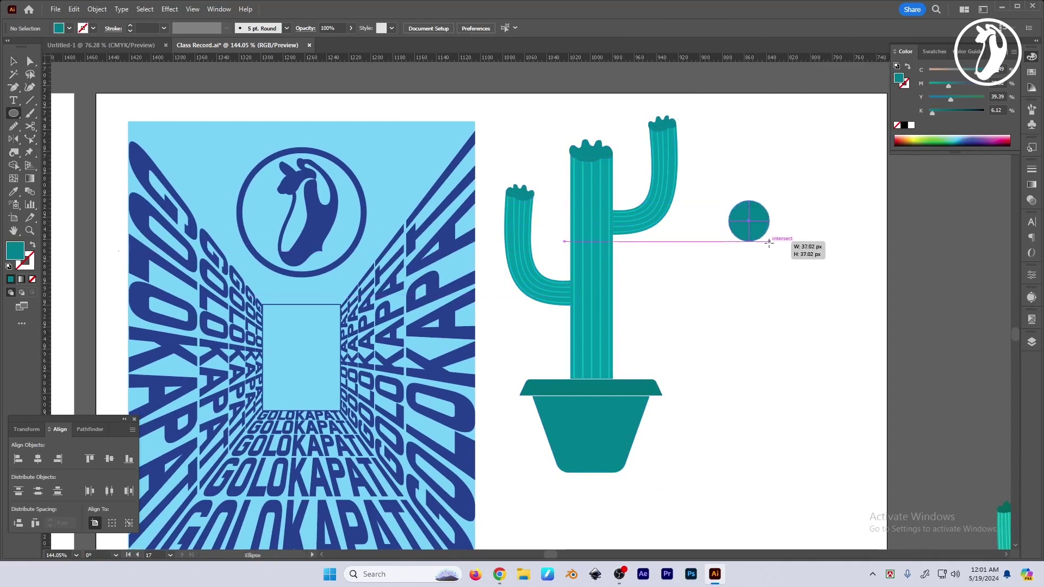
key("v")
scroll(777, 283, "up", 1)
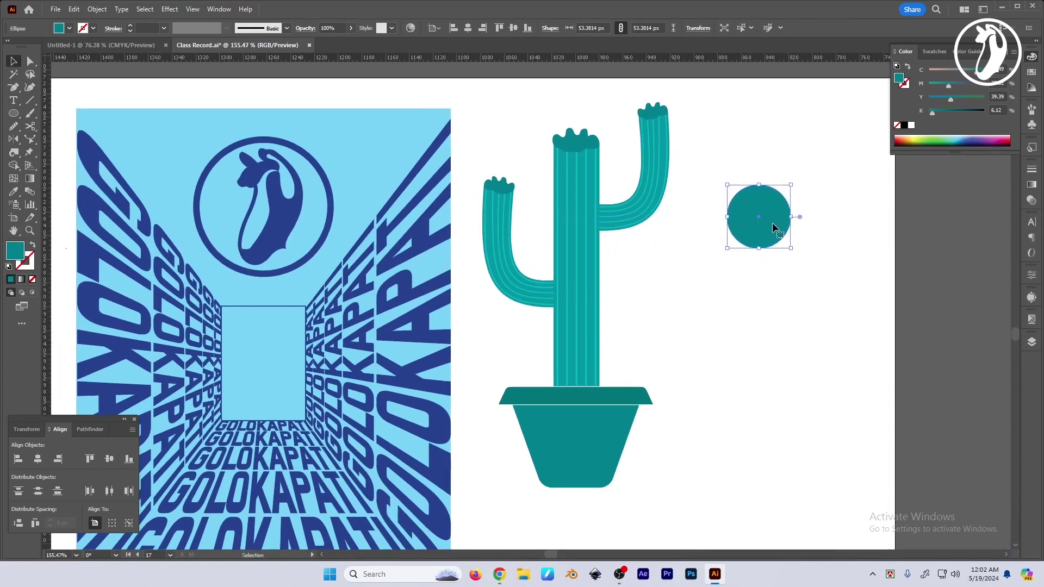
left_click(904, 125)
left_click_drag(788, 270, 792, 276)
left_click(824, 274)
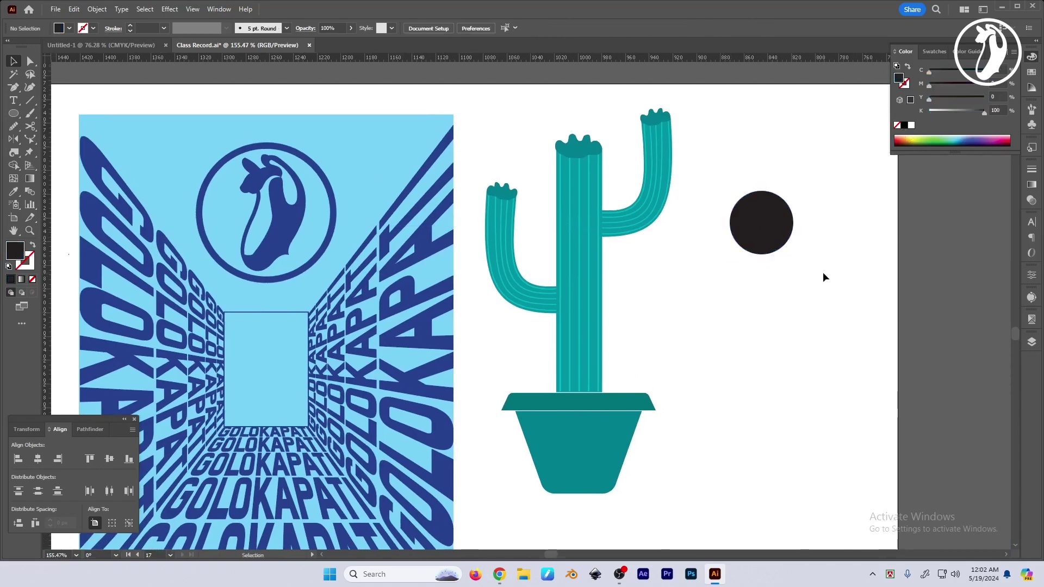
Step: Draw a body rectangle below the circle and round its left corners with live-corner widgets
key("m")
mouse_move(719, 254)
left_mouse_down()
mouse_move(814, 407)
mouse_move(809, 372)
left_mouse_up()
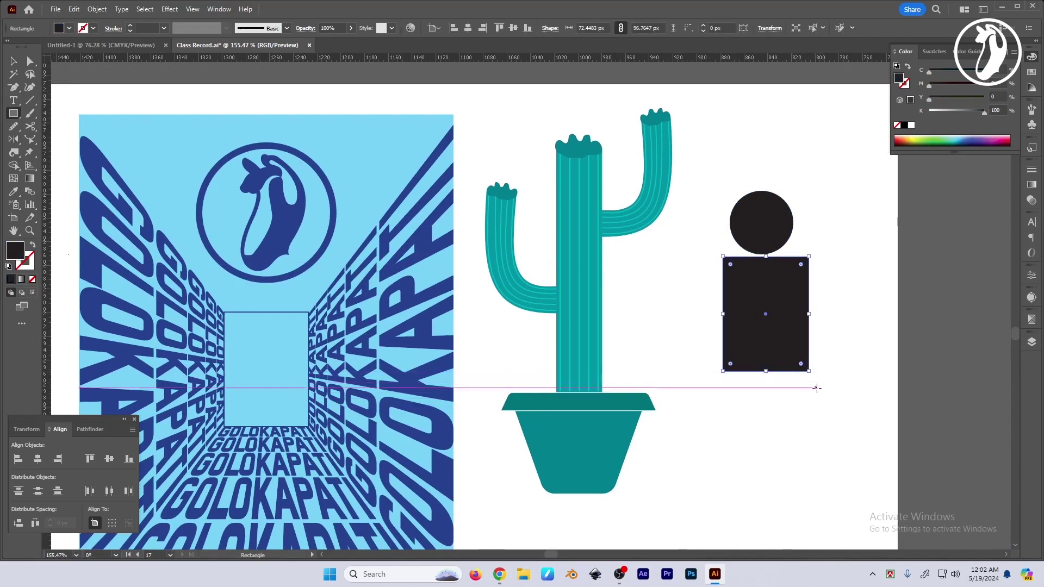
key("a")
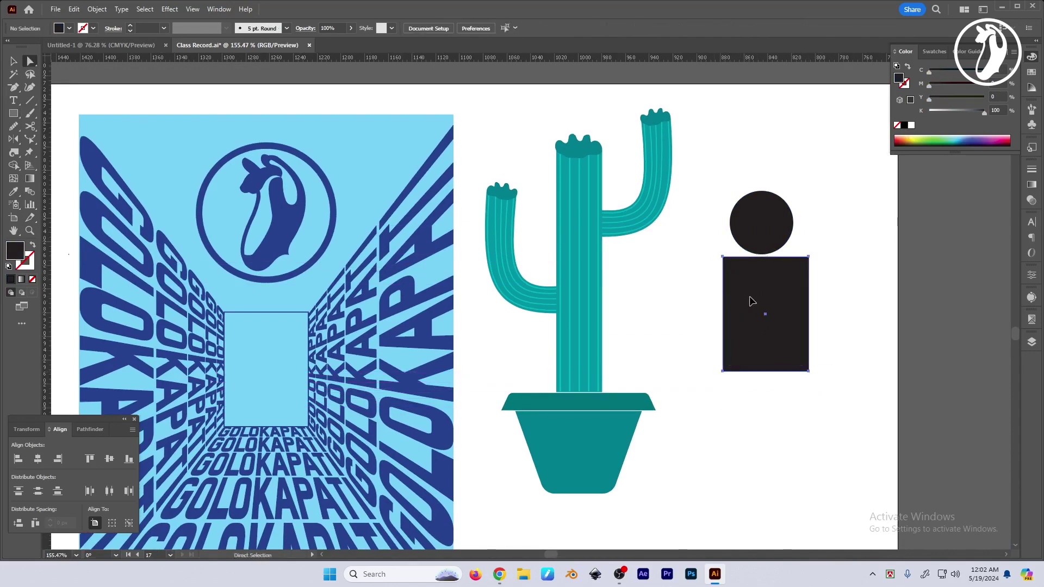
left_click(762, 287)
left_click(724, 251)
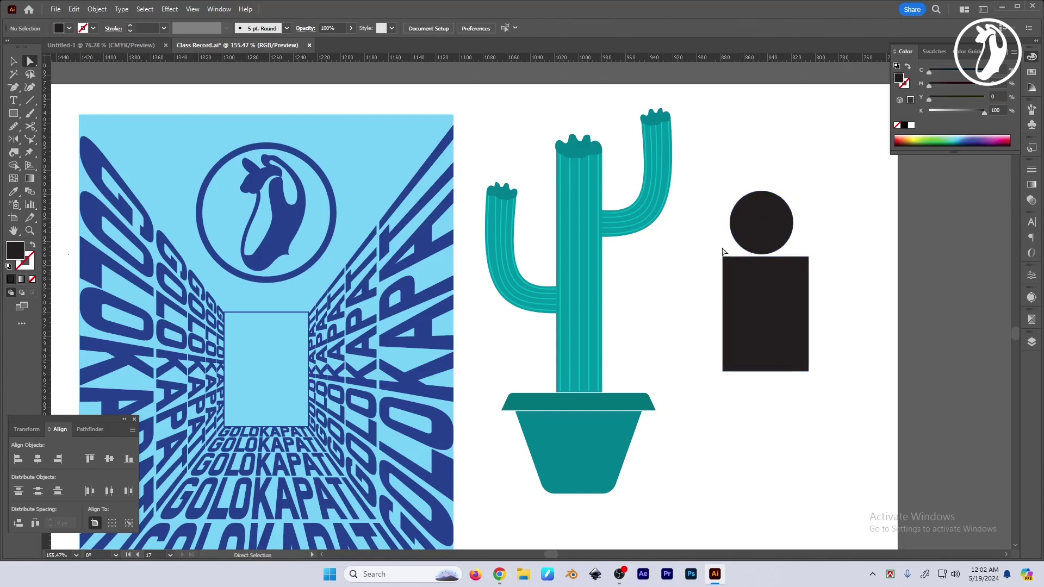
left_click_drag(702, 231, 778, 391)
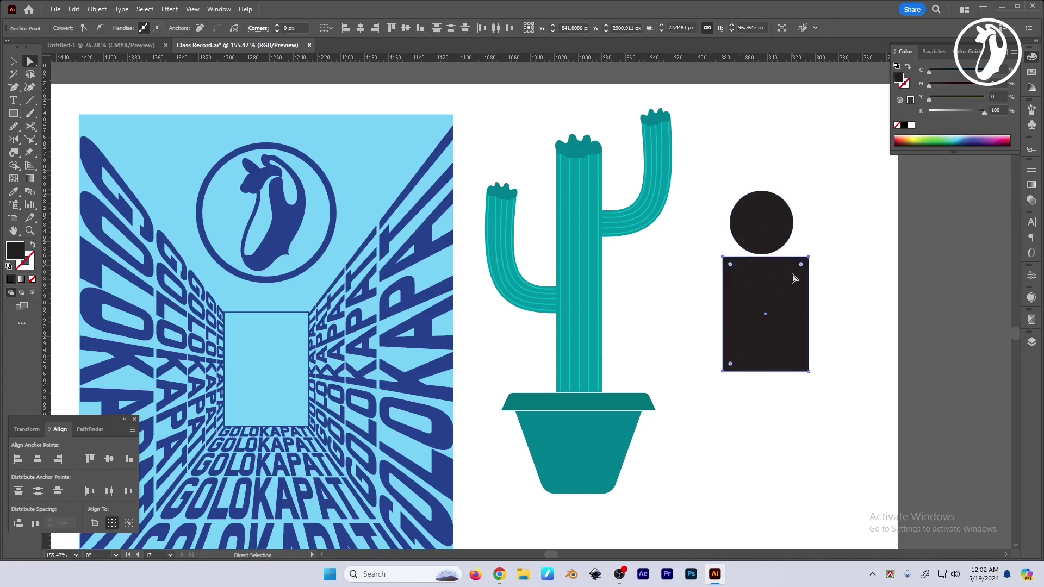
left_click_drag(731, 266, 749, 295)
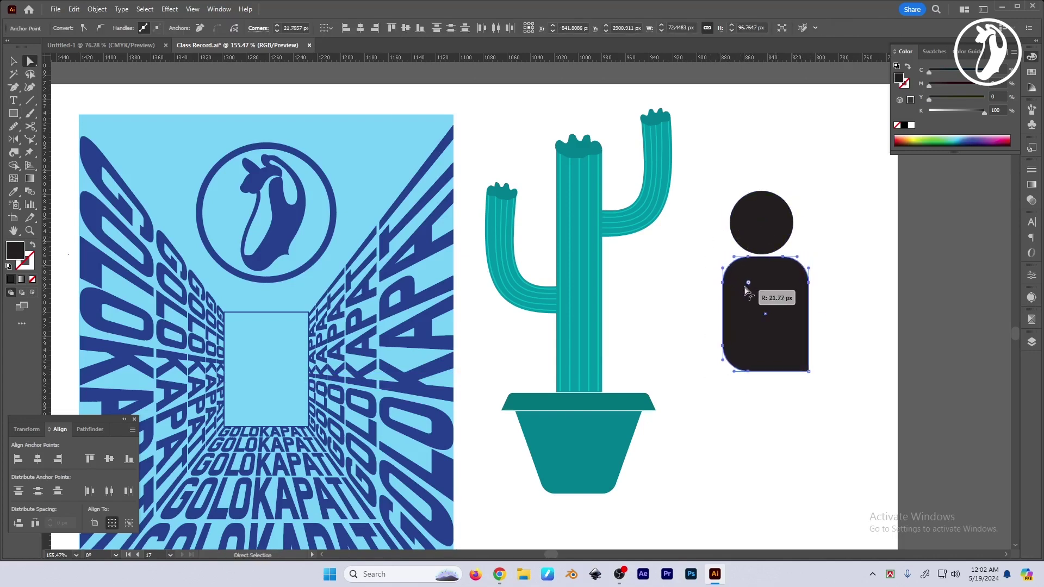
Step: Draw a tall, narrow leg rectangle below the stick figure's body
left_click(863, 354)
key("v")
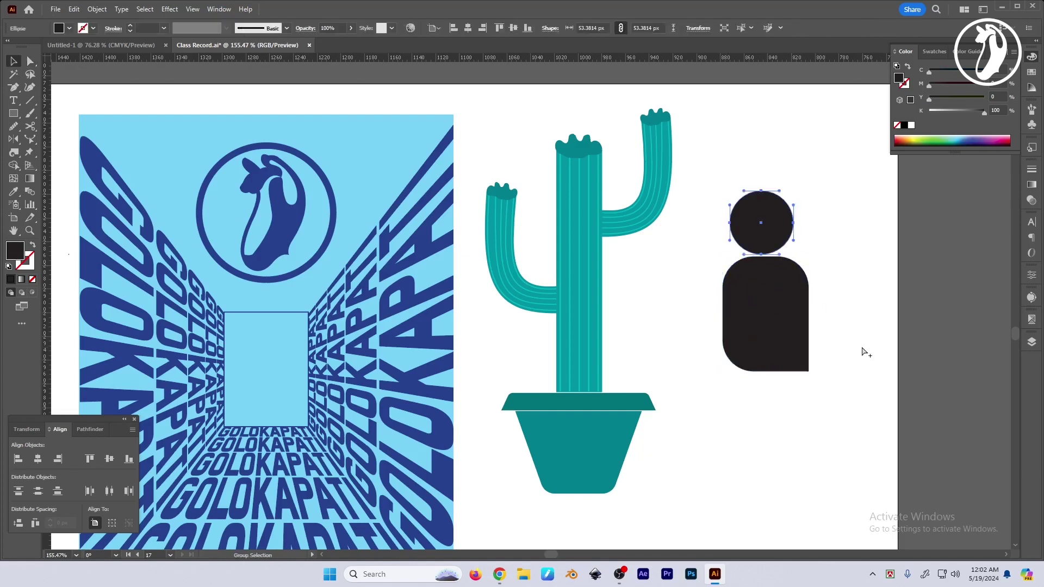
scroll(858, 313, "up", 1, "alt")
left_click_drag(783, 311, 779, 311)
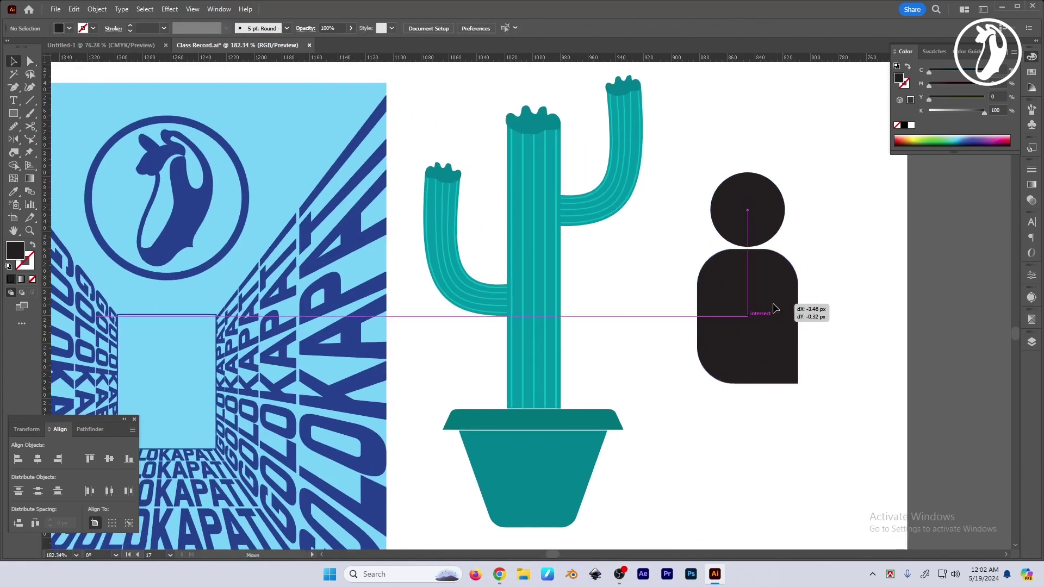
scroll(832, 303, "down", 2)
left_click(832, 302)
key("m")
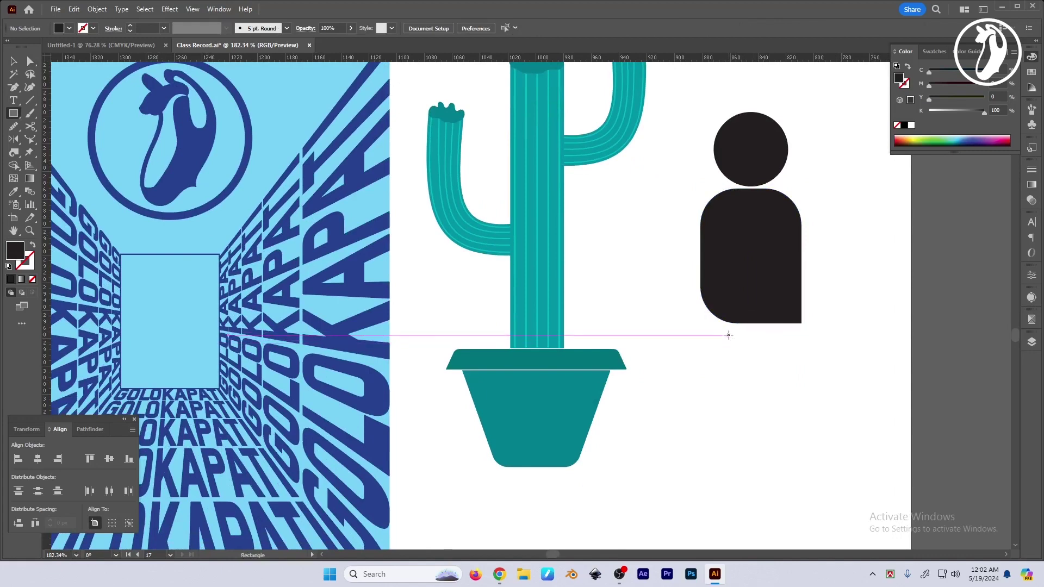
mouse_move(731, 318)
left_mouse_down()
mouse_move(755, 415)
mouse_move(746, 407)
mouse_move(746, 452)
left_mouse_up()
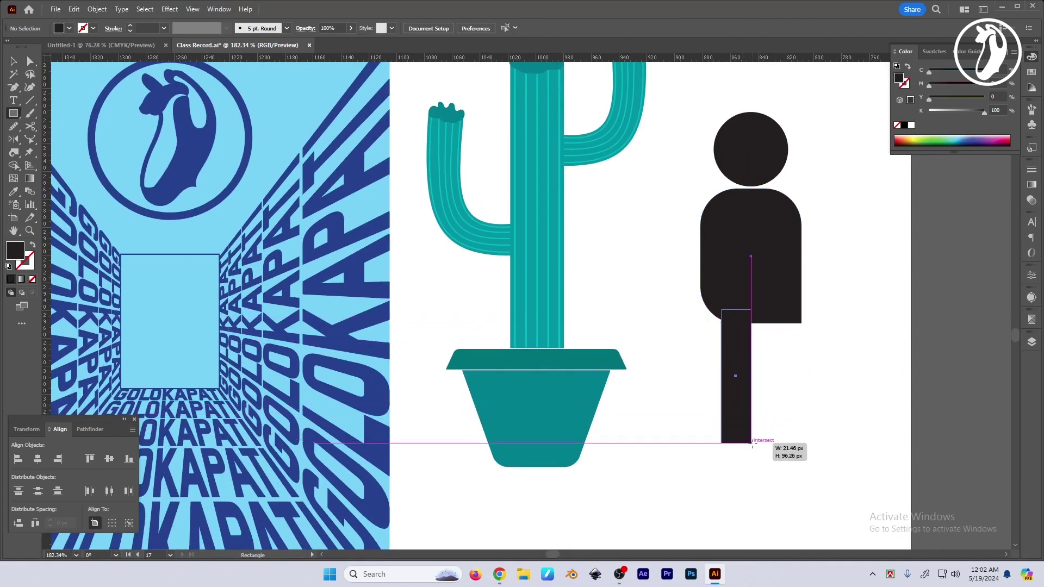
Step: Round only the leg's two bottom corners
key("v")
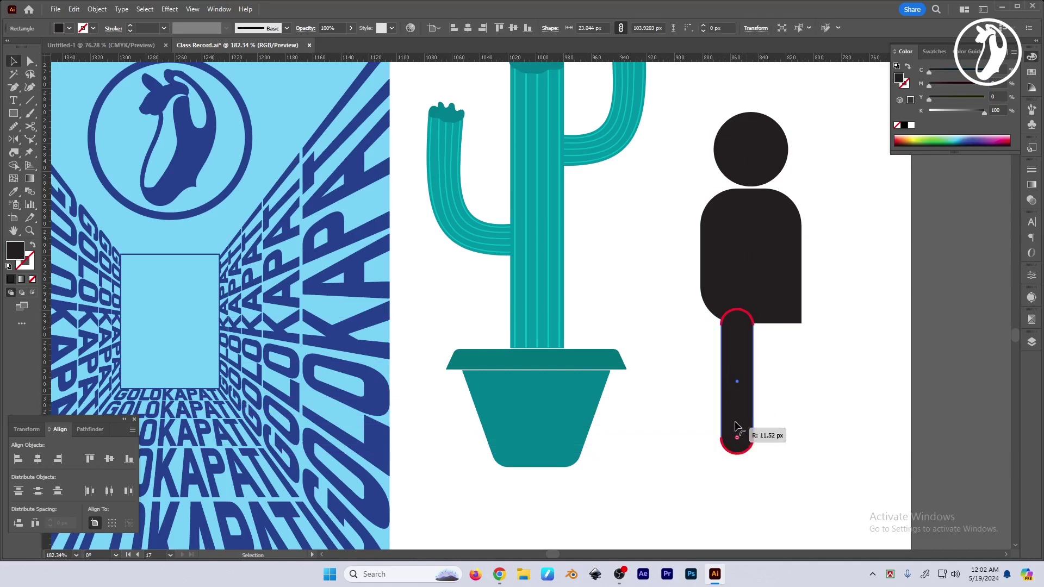
left_click_drag(746, 450, 793, 448)
key("ctrl+z")
key("a")
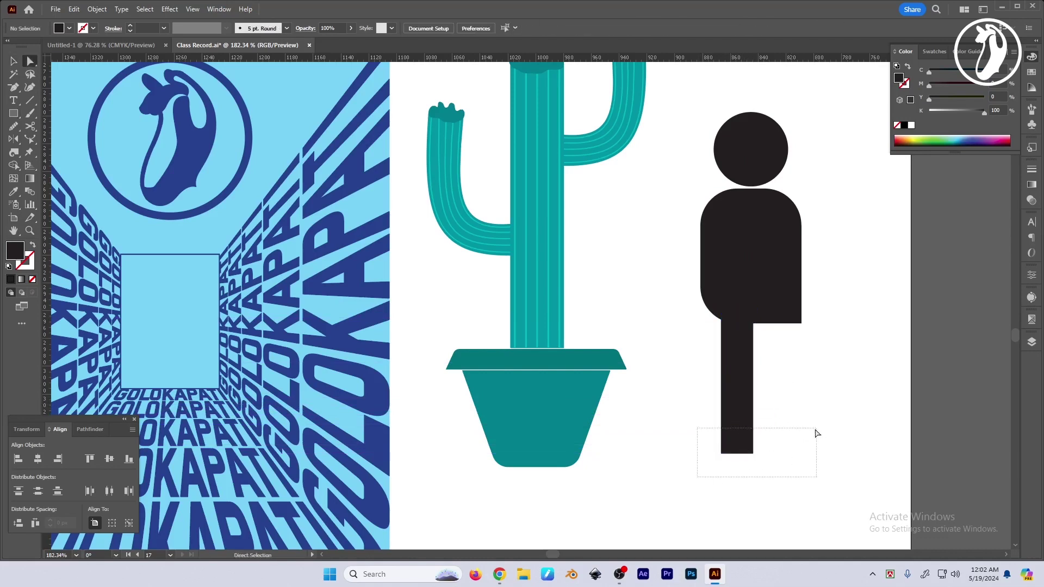
left_click_drag(702, 478, 816, 429)
left_click_drag(745, 446, 744, 432)
key("v")
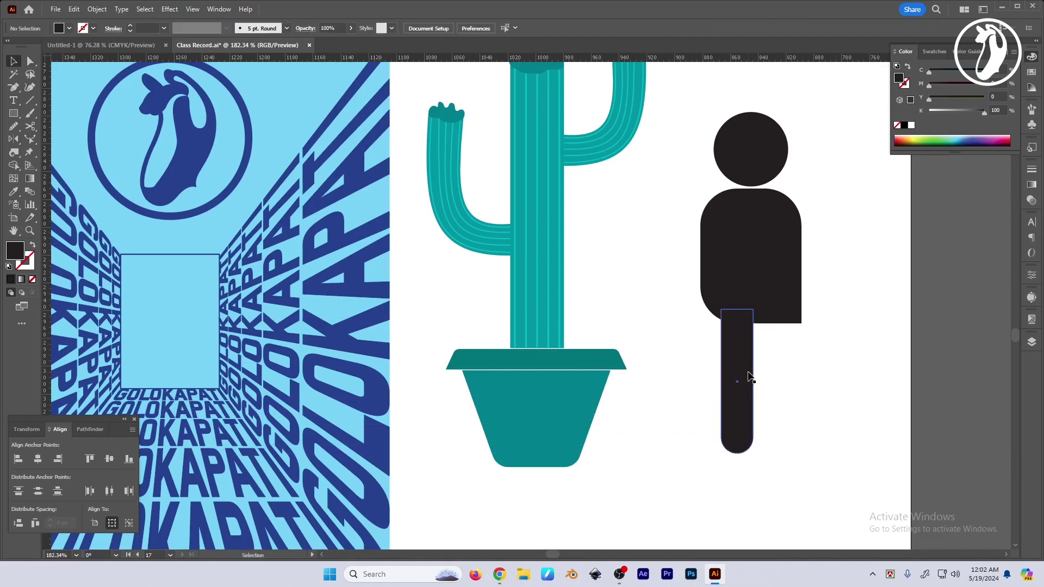
Step: Duplicate the leg to the right as a second leg and select both legs
mouse_move(734, 370)
left_mouse_down()
mouse_move(778, 370)
mouse_move(782, 382)
left_mouse_up()
left_click(746, 380, "shift")
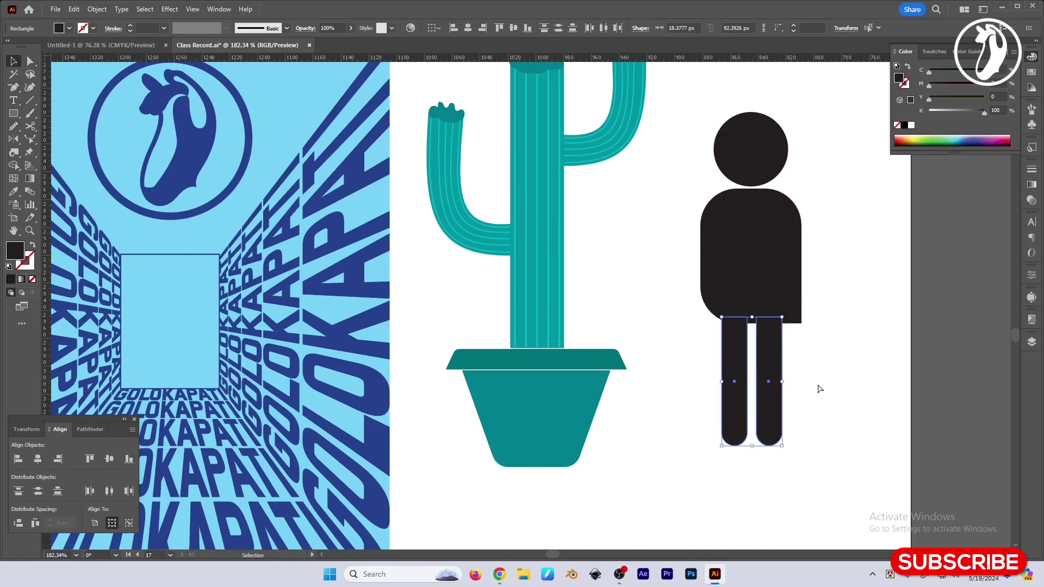
scroll(818, 387, "up", 2)
Step: Copy the right leg and rotate it 90° into a horizontal arm at shoulder height
left_click(783, 376)
scroll(844, 360, "down", 1)
mouse_move(844, 360)
left_mouse_down()
mouse_move(806, 406)
mouse_move(807, 292)
left_mouse_up()
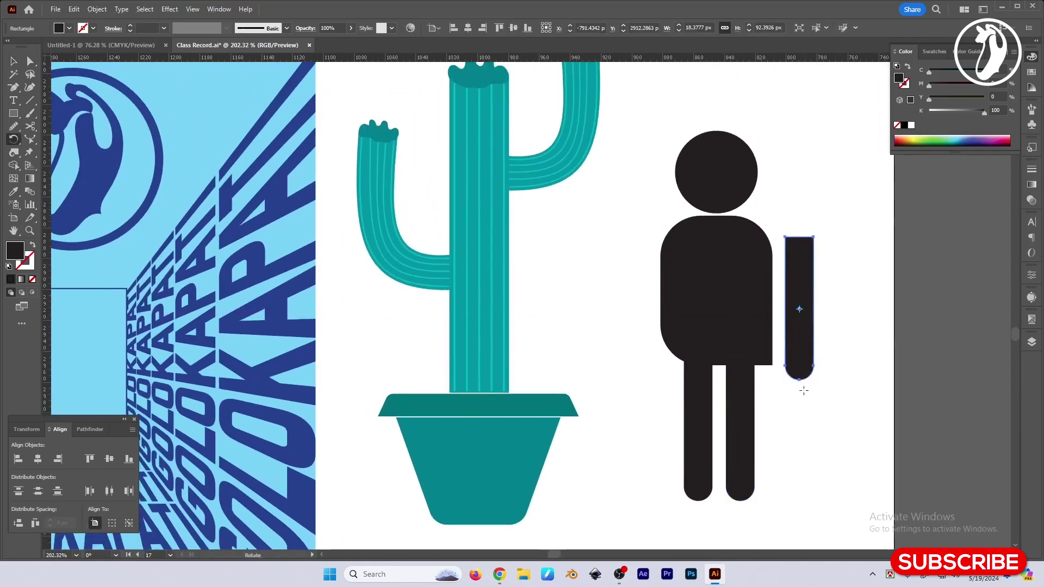
mouse_move(814, 383)
left_mouse_down()
mouse_move(878, 320)
mouse_move(839, 247)
left_mouse_up()
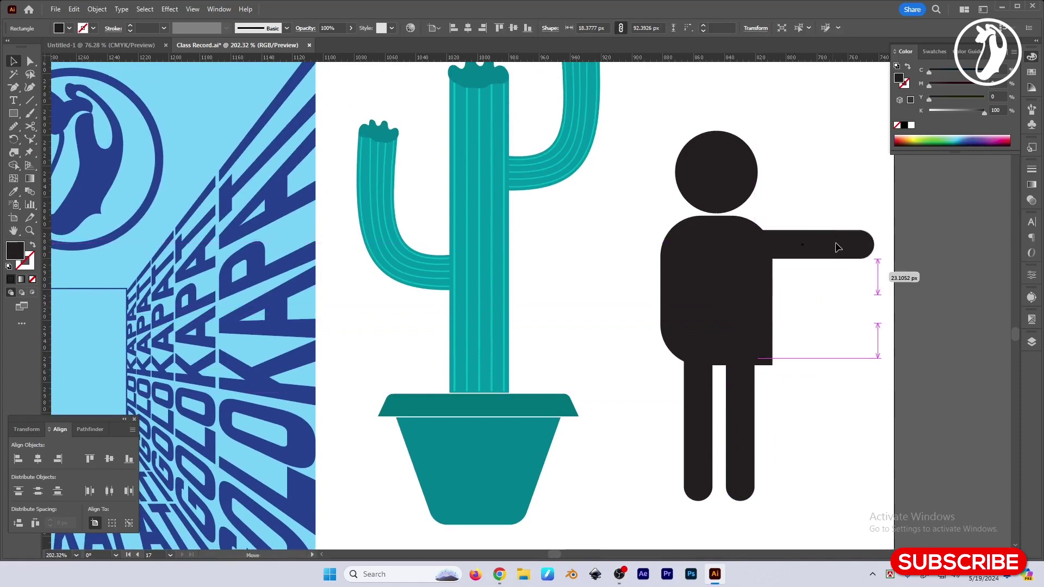
left_click_drag(837, 331, 820, 326)
Step: Fine-tune the arm's position so it sticks out right from the shoulder
left_click(820, 327)
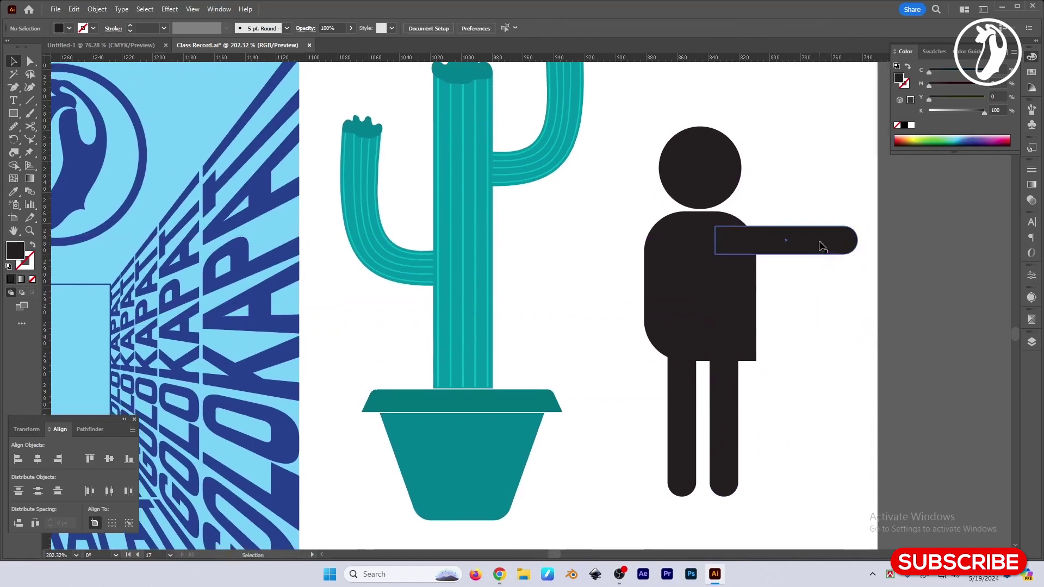
left_click_drag(821, 247, 821, 248)
left_click(800, 308)
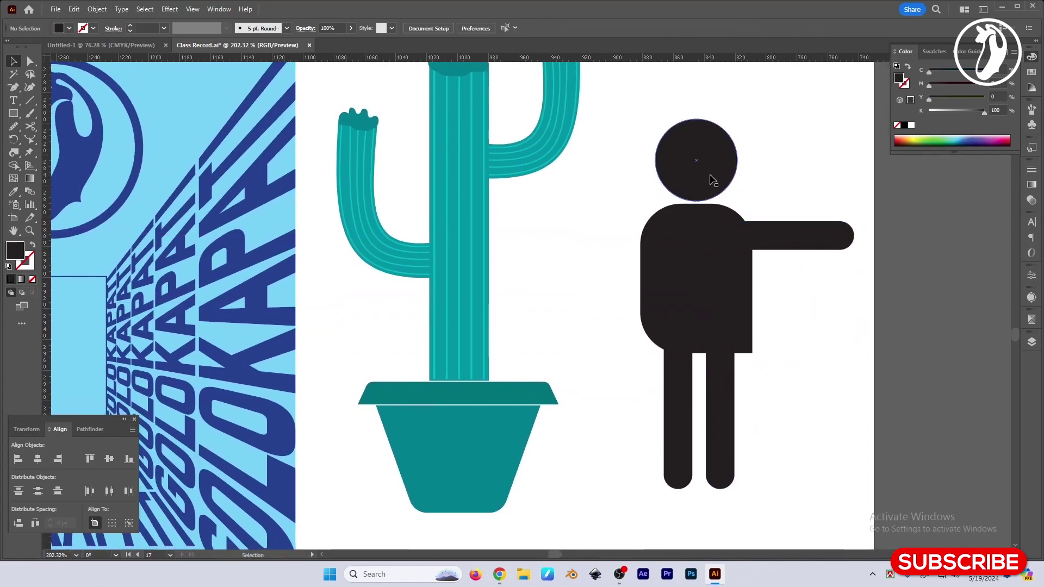
left_click(711, 175)
left_click(825, 338)
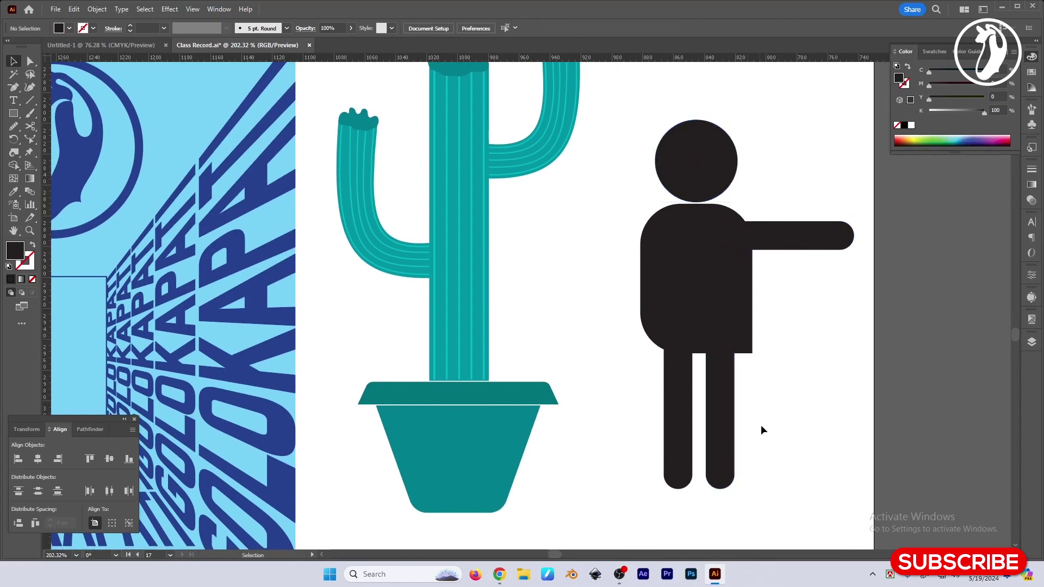
left_click(803, 250)
left_click_drag(799, 231, 805, 231)
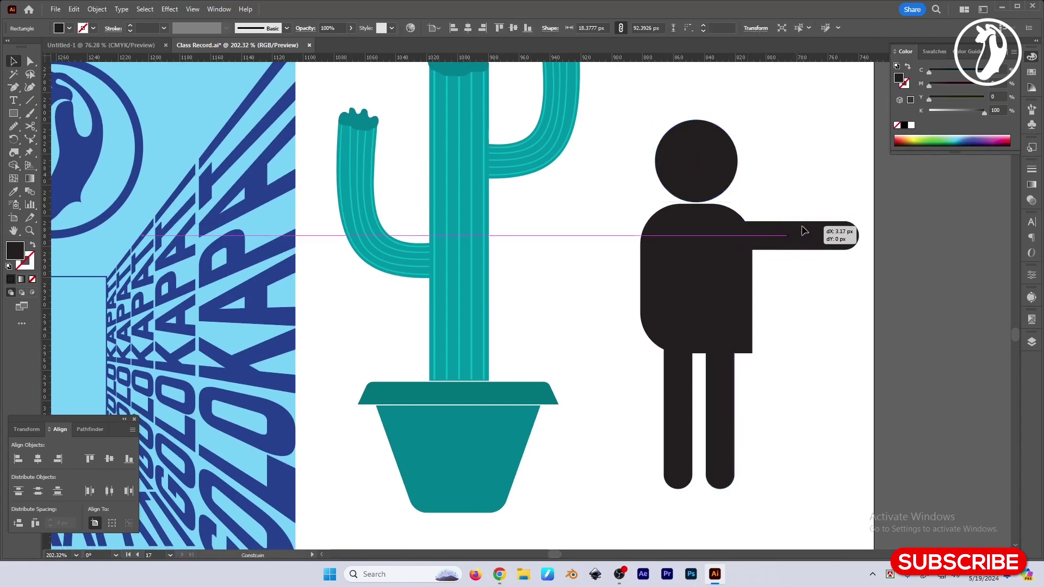
left_click(27, 156)
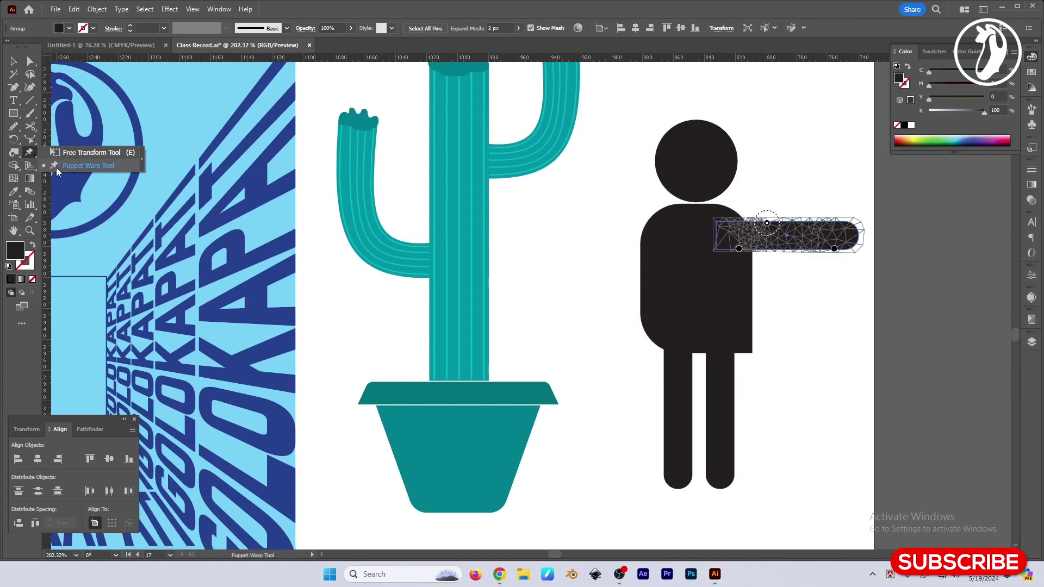
Step: Pin the arm's ends and middle, then bend the forearm upward
left_click(732, 232)
left_click(844, 236)
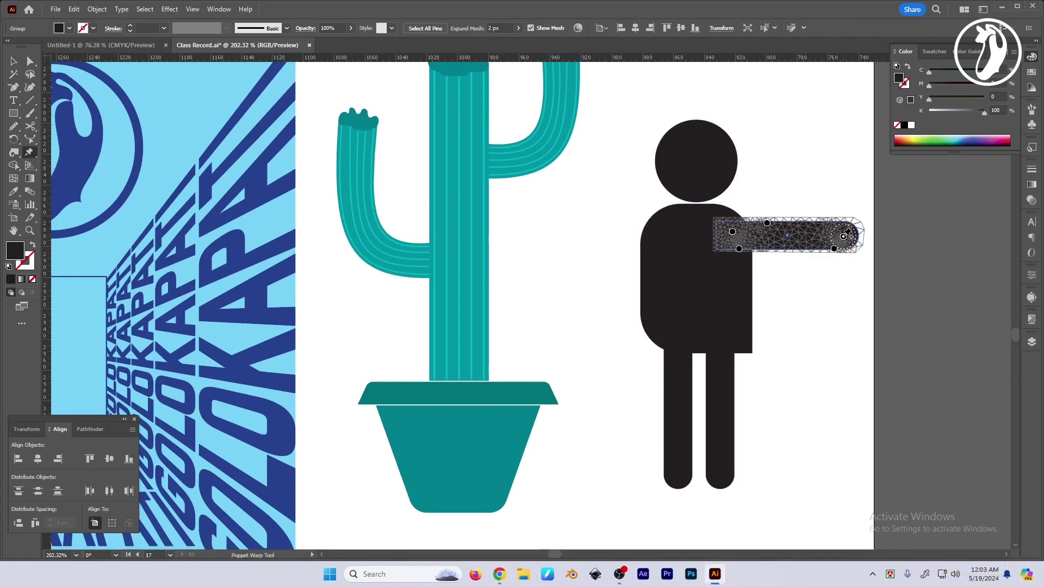
left_click(783, 237)
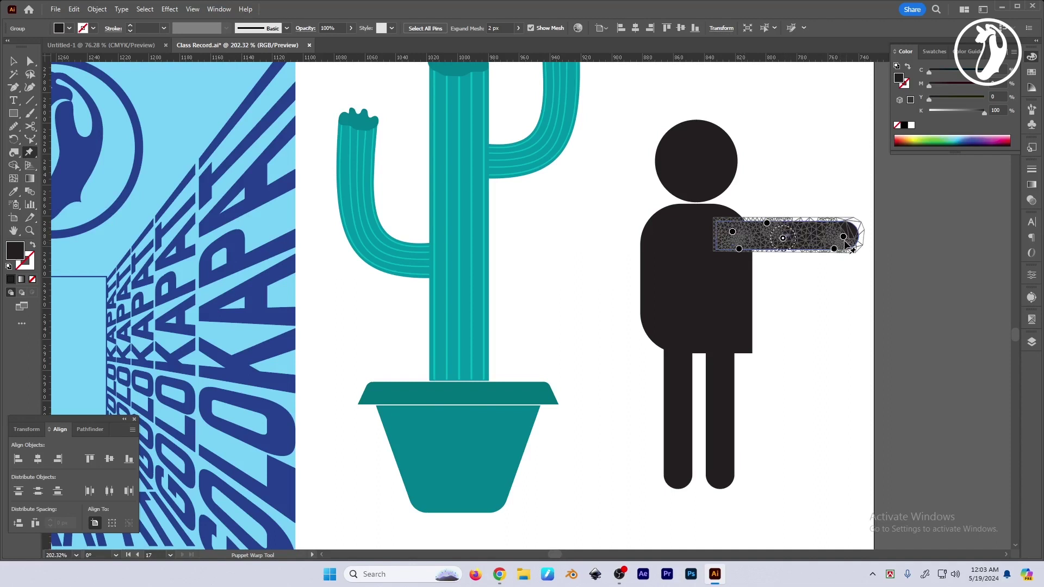
left_click_drag(845, 238, 808, 182)
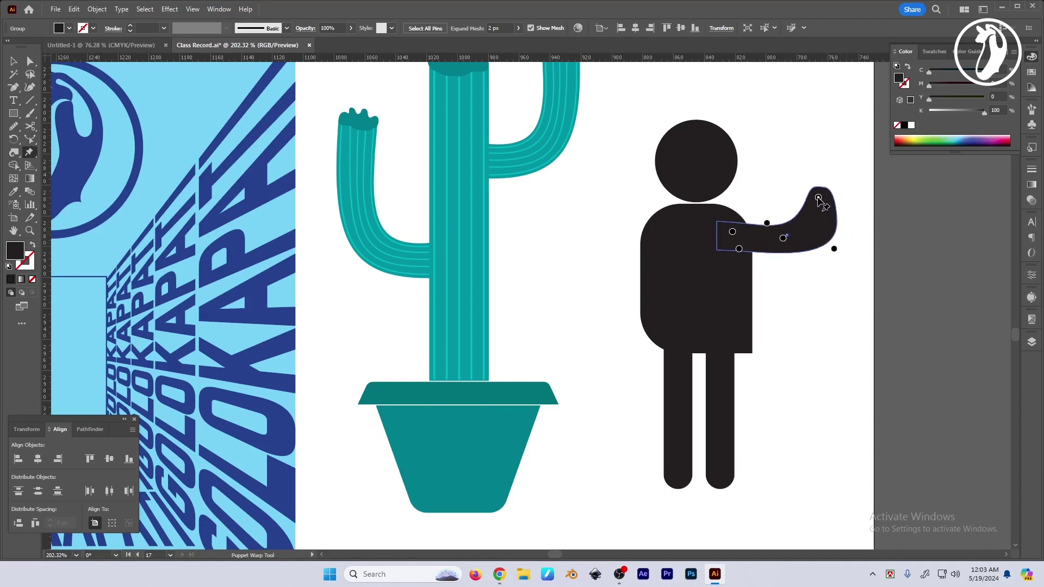
key("ctrl+z")
mouse_move(834, 249)
left_mouse_down()
mouse_move(817, 226)
mouse_move(824, 248)
mouse_move(837, 209)
left_mouse_up()
left_click_drag(821, 188, 803, 187)
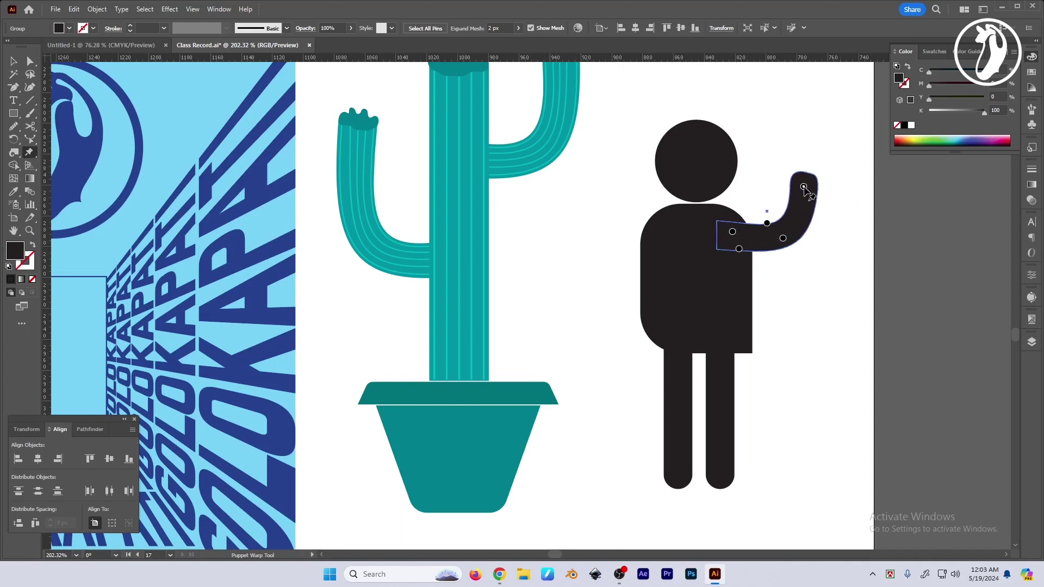
Step: Commit the raised arm and select the figure's right leg
key("v")
left_click(813, 391)
scroll(811, 361, "down", 2)
scroll(732, 409, "up", 1)
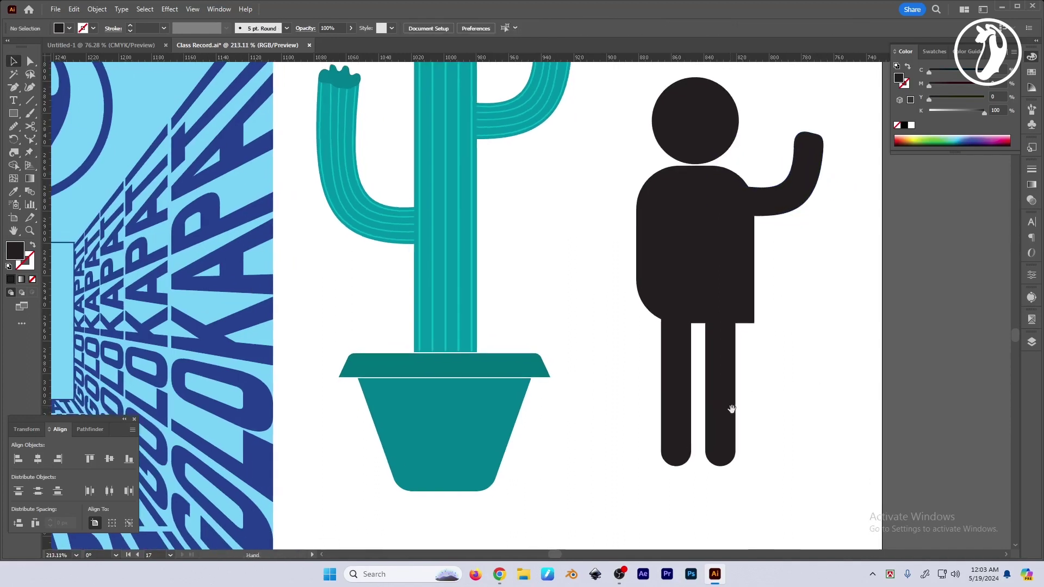
left_click(733, 409)
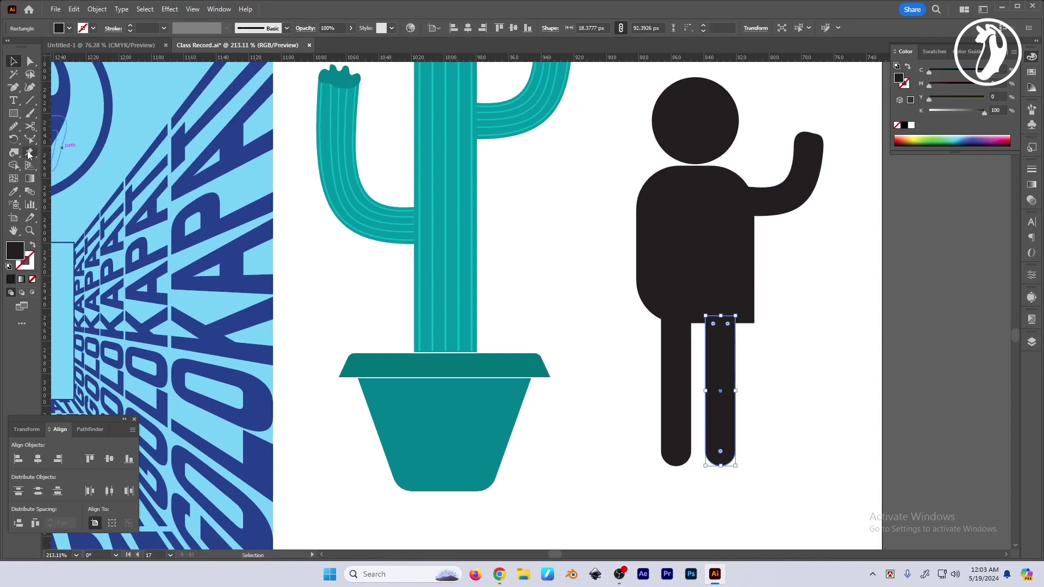
Step: Puppet-warp the right leg, bending its foot out to the right
left_click(29, 152)
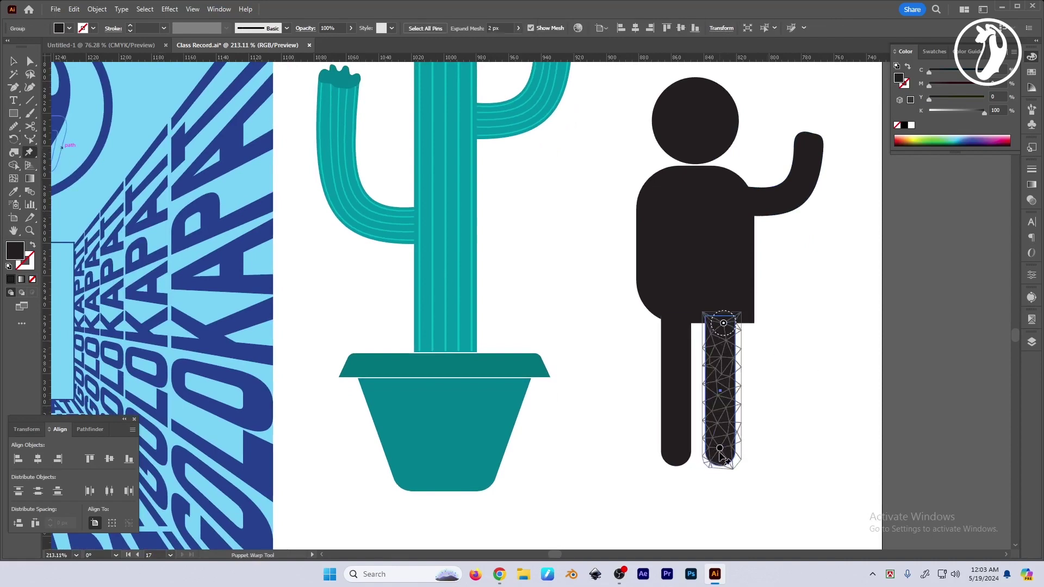
left_click_drag(720, 452, 748, 440)
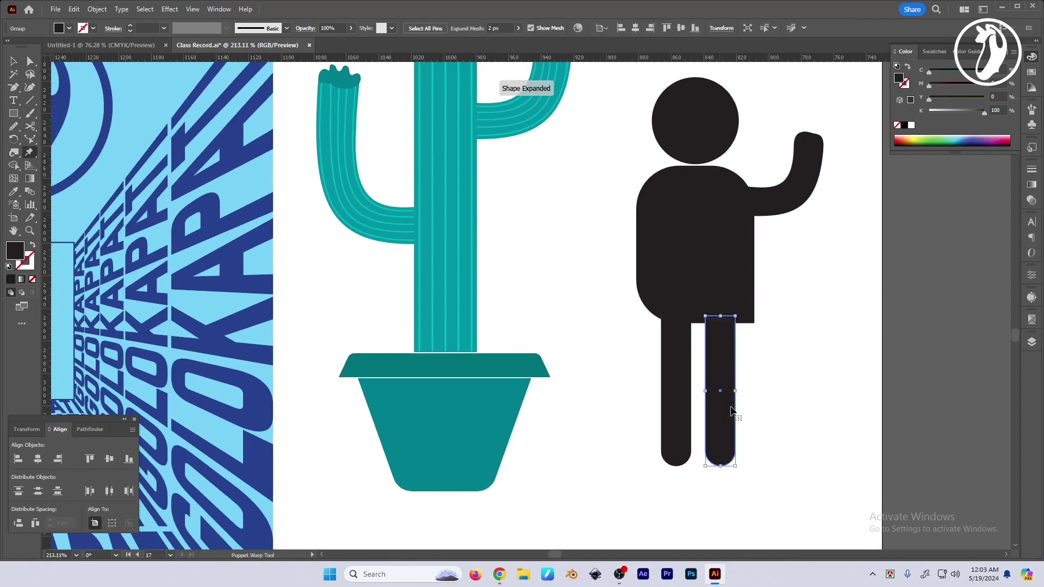
left_click(733, 412)
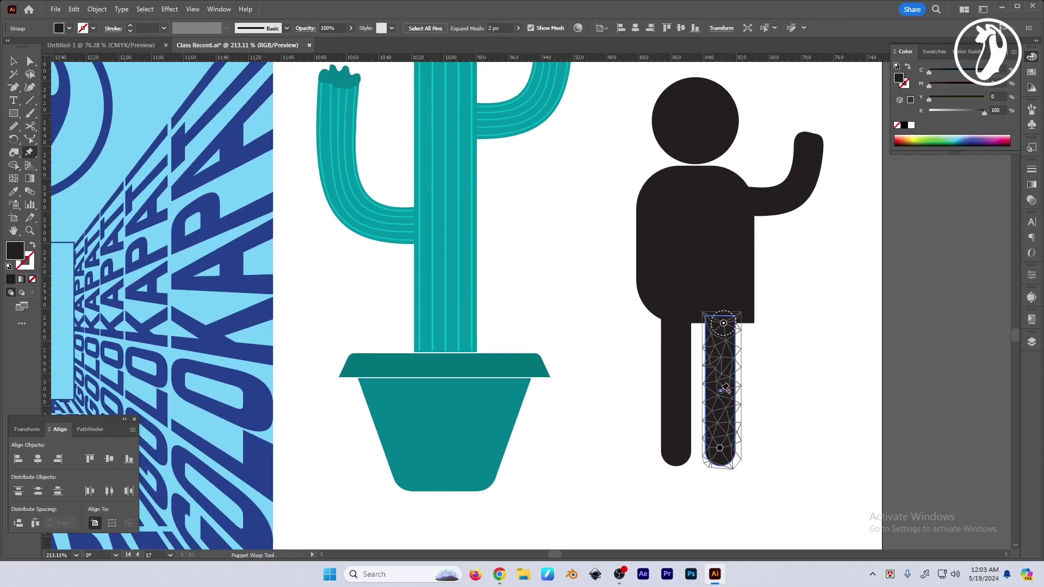
left_click(721, 391)
left_click_drag(721, 448, 751, 445)
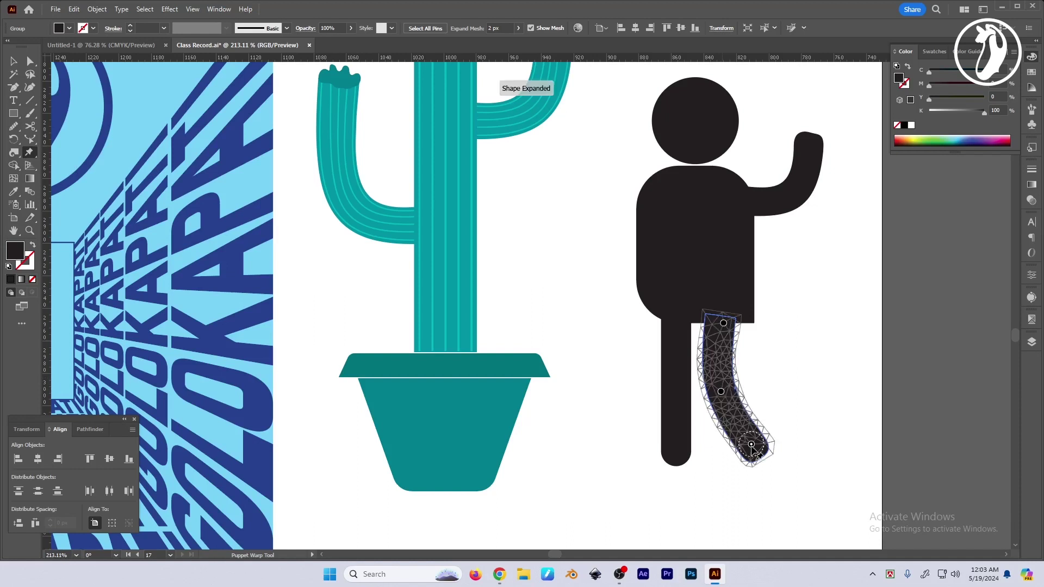
Step: Curve the left leg into a bent pose, then view the whole artboard
left_click(676, 416)
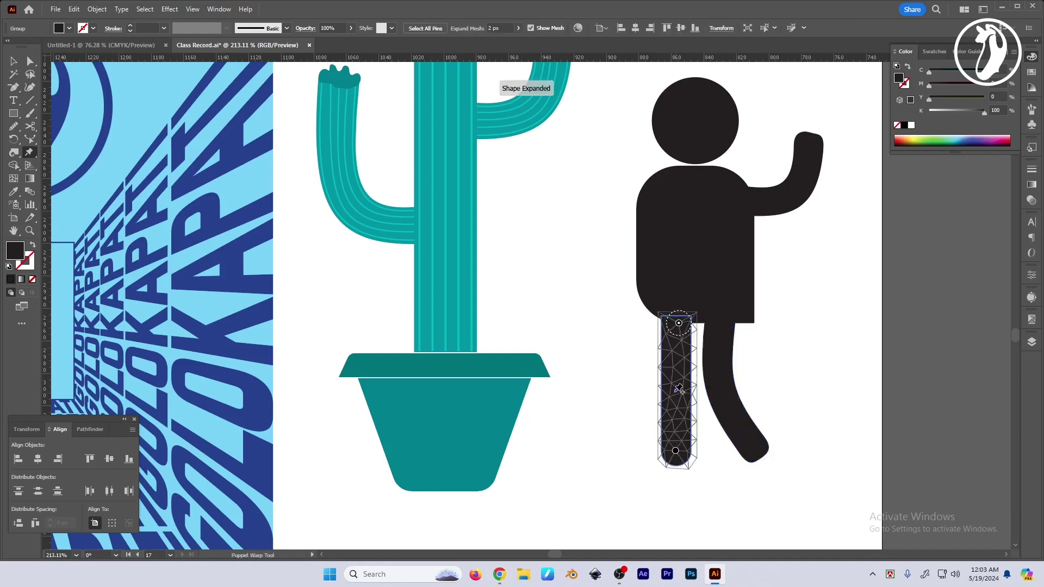
left_click(675, 392)
mouse_move(675, 451)
left_mouse_down()
mouse_move(666, 449)
mouse_move(705, 463)
left_mouse_up()
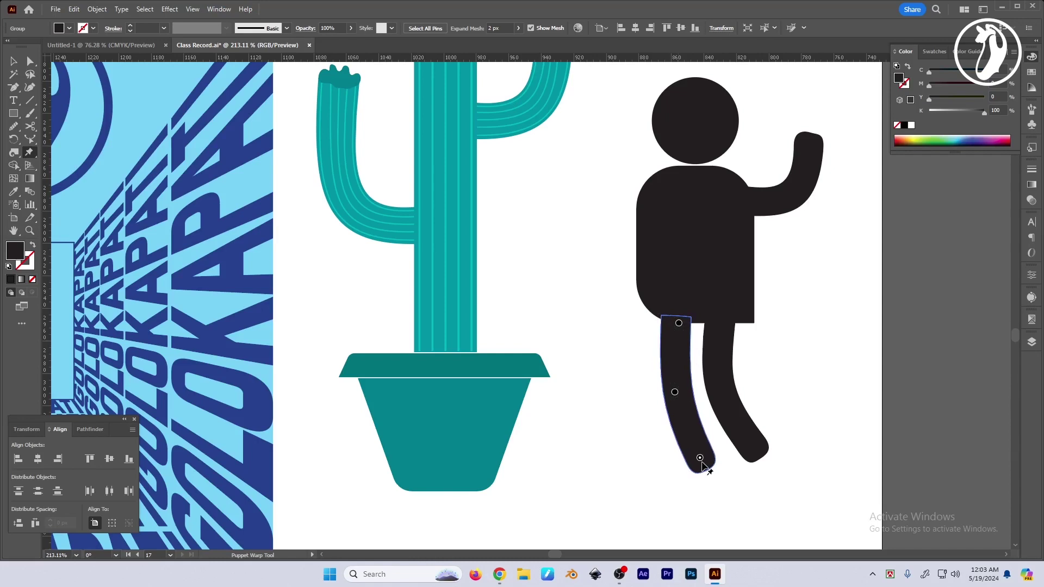
key("v")
left_click(801, 390)
key("ctrl+0")
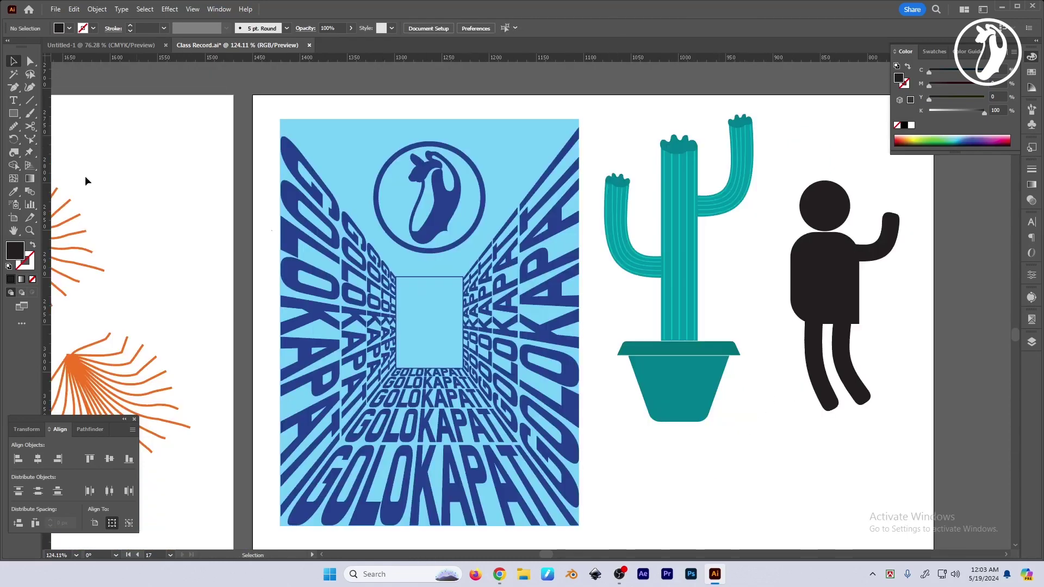
left_click(30, 154)
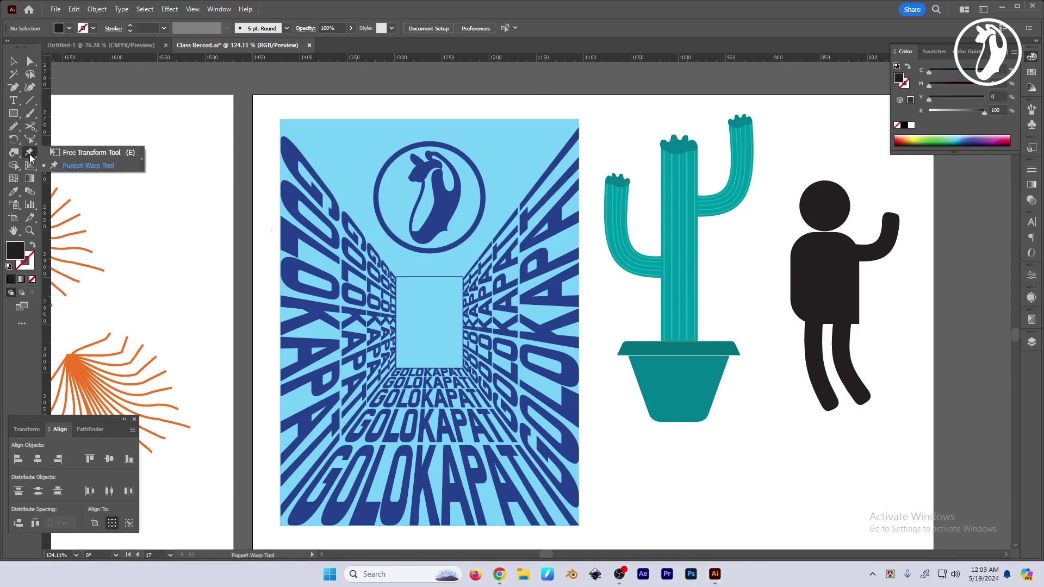
key("v")
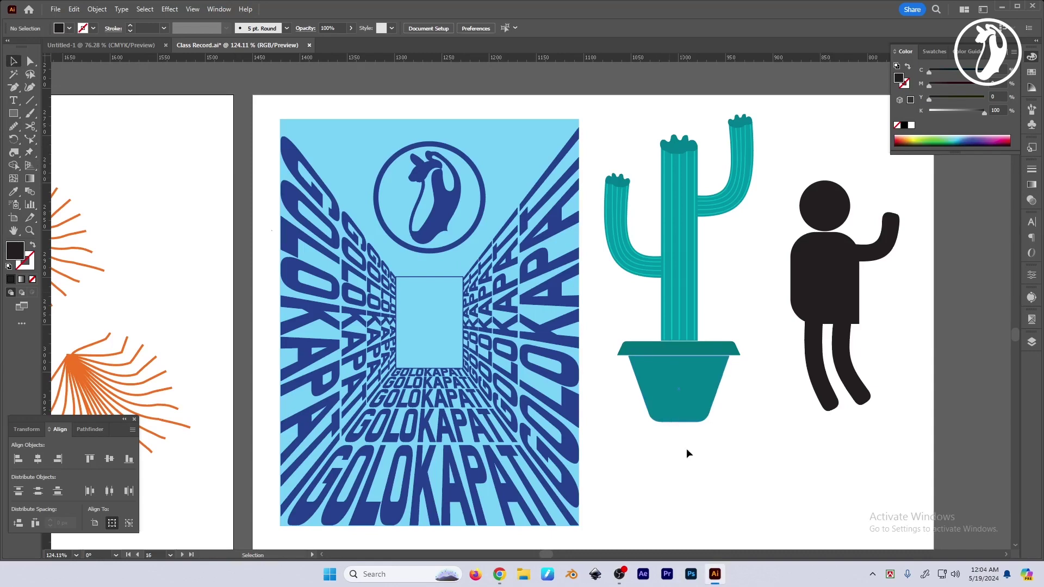
left_click(690, 475)
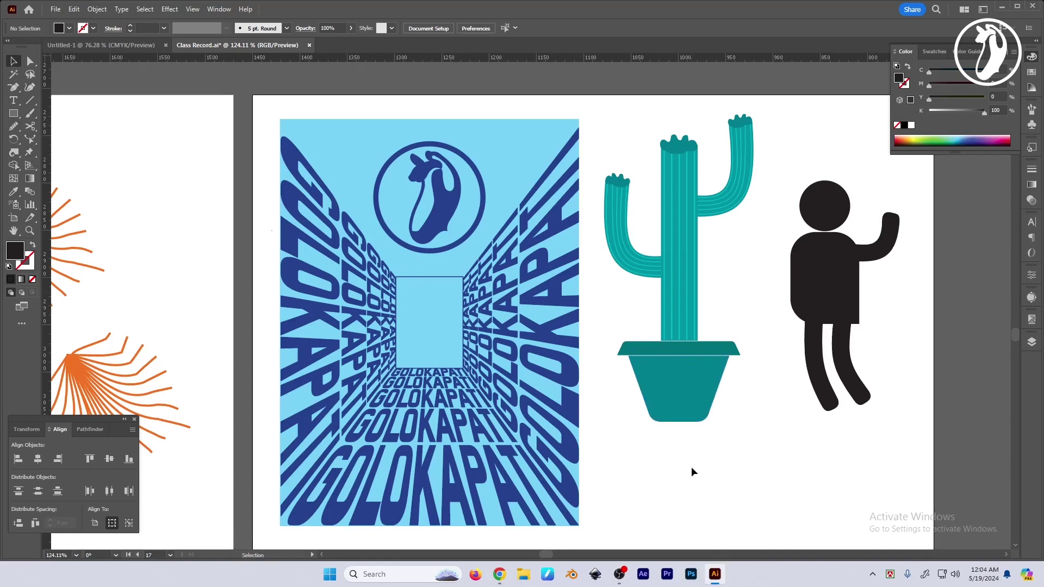